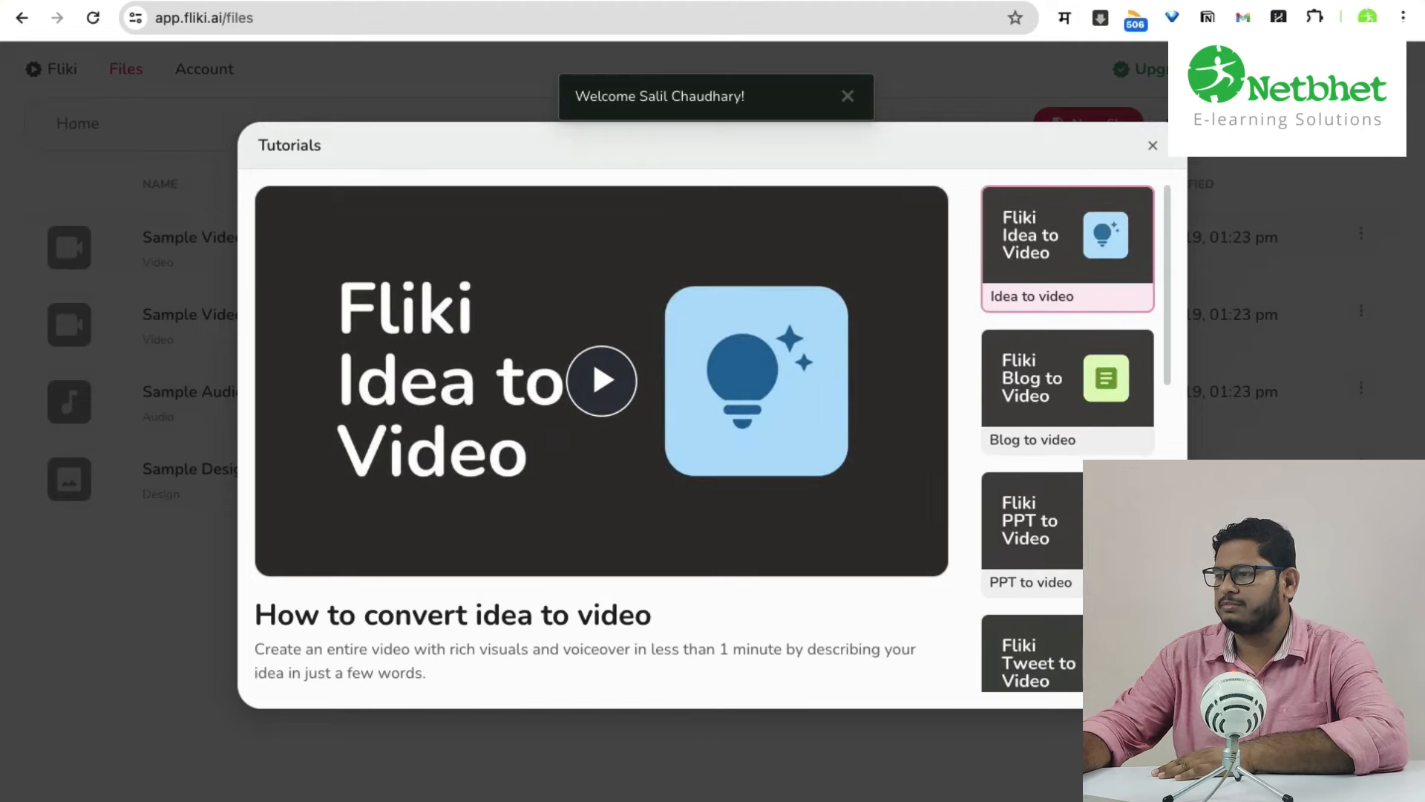
Dismiss the tutorials window and start a new video file named "netbhet Demo 1".
key(Escape)
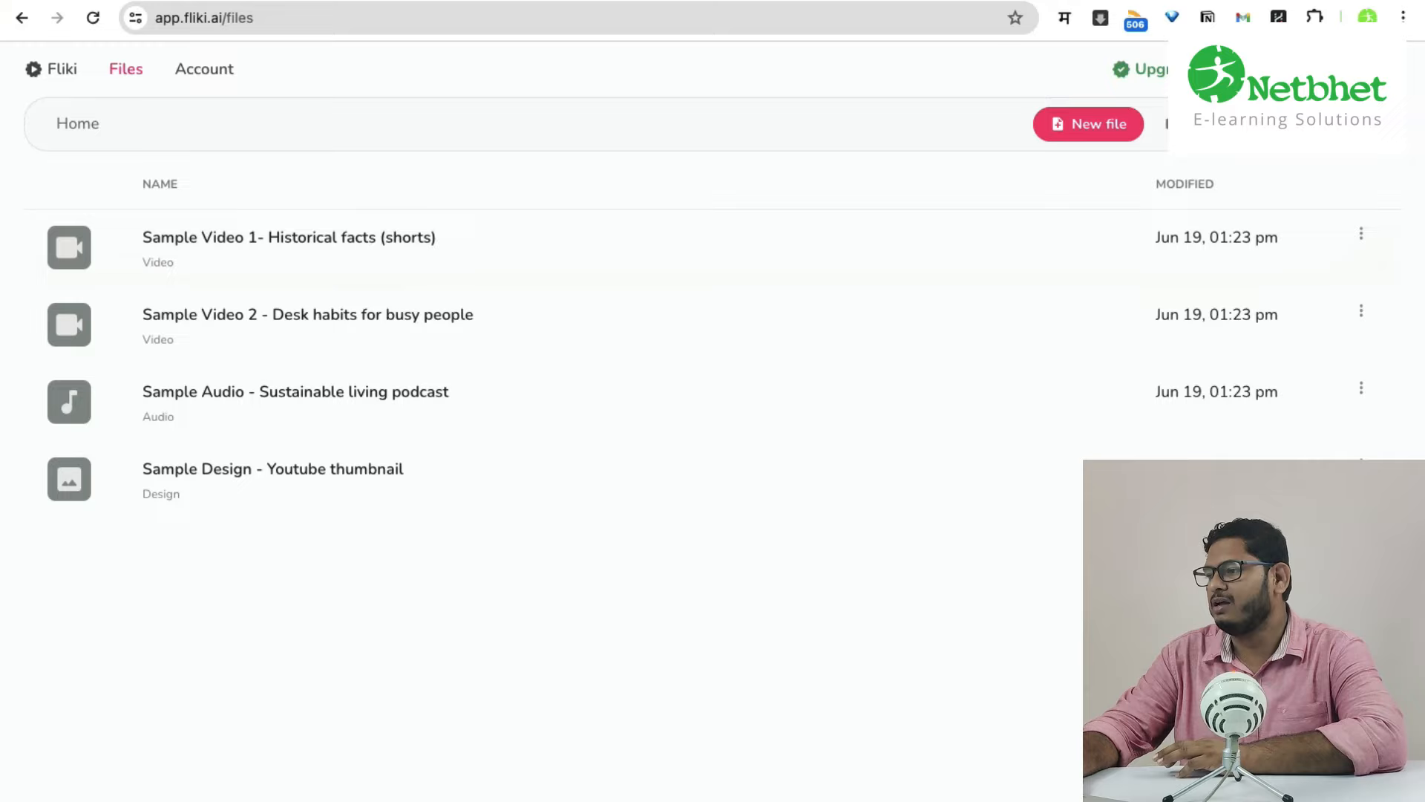
click(1089, 124)
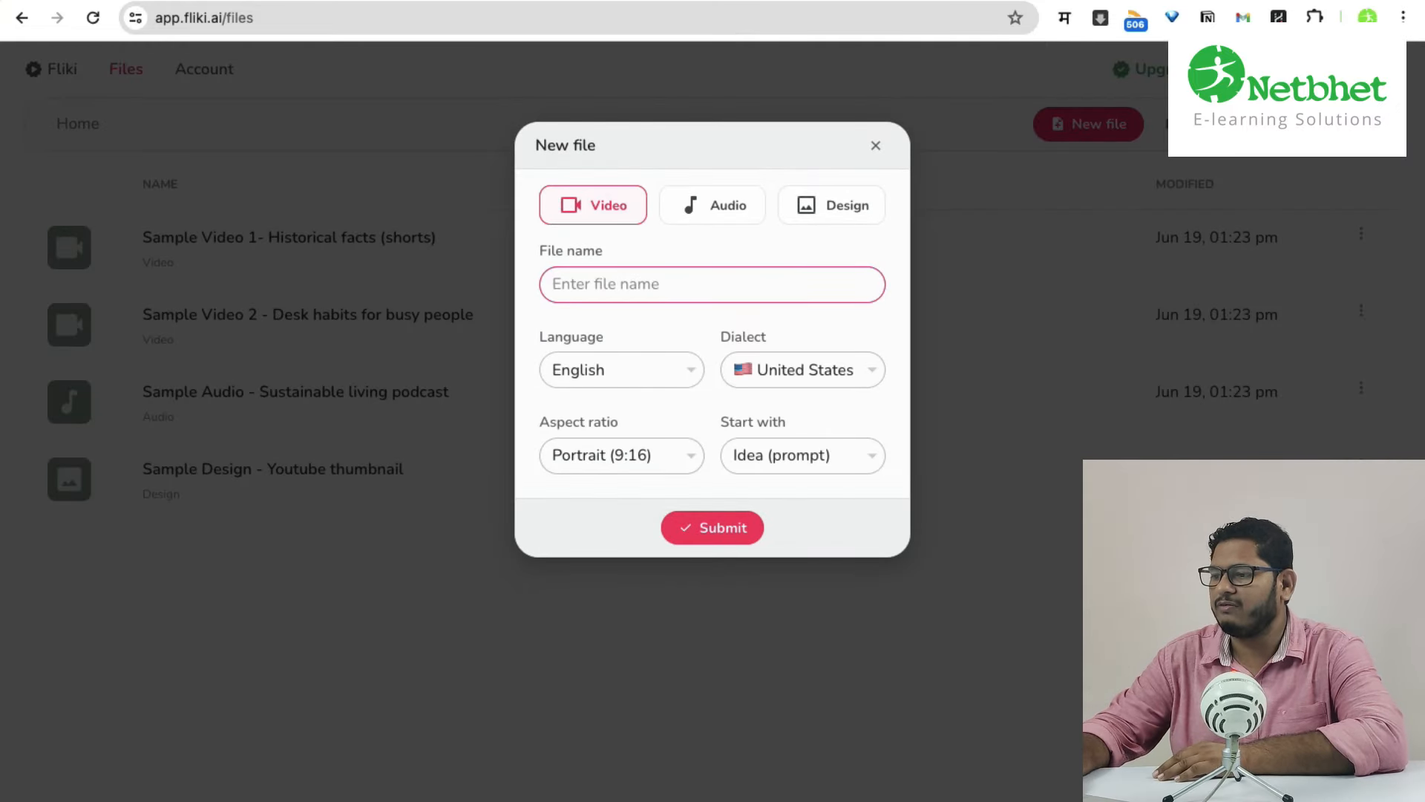
text(net)
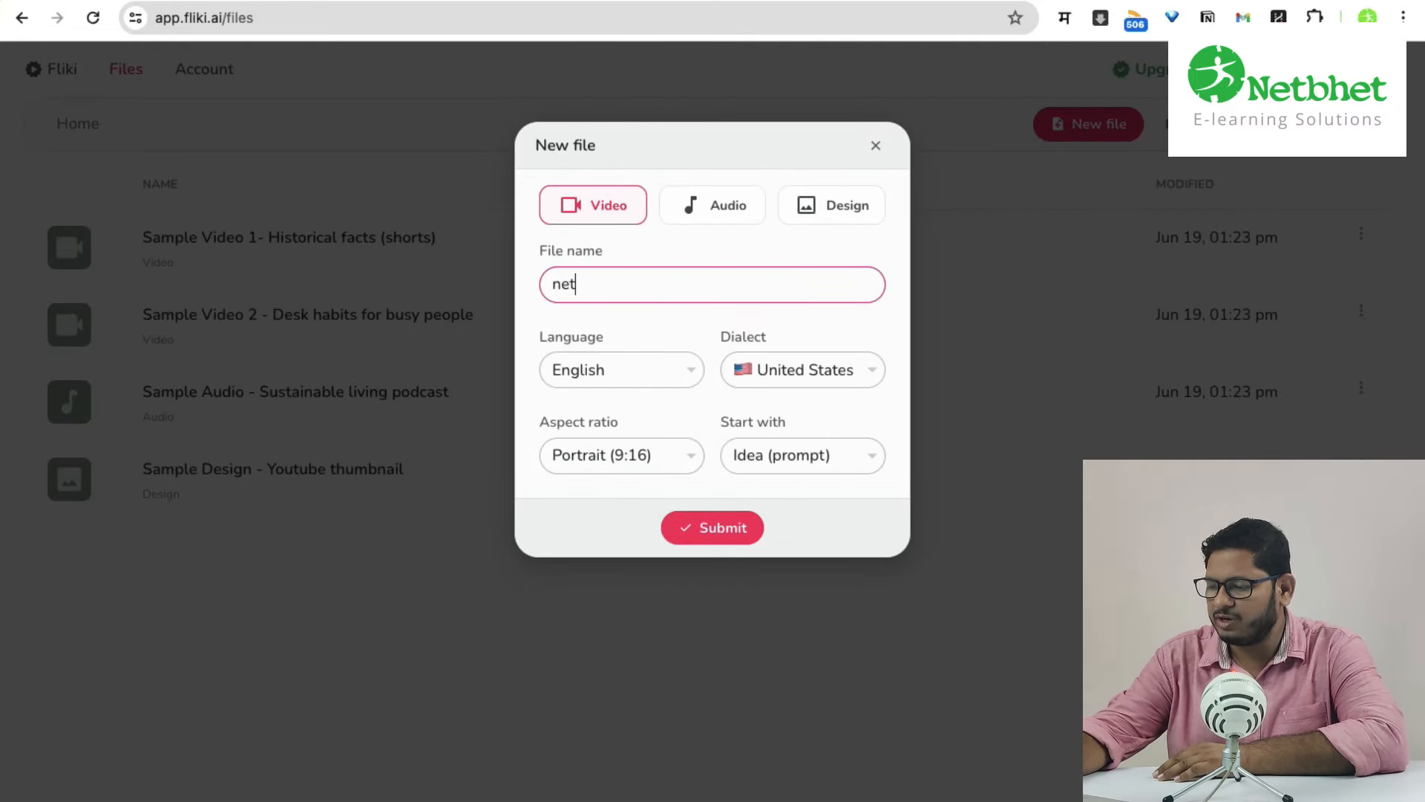
text(bhet D)
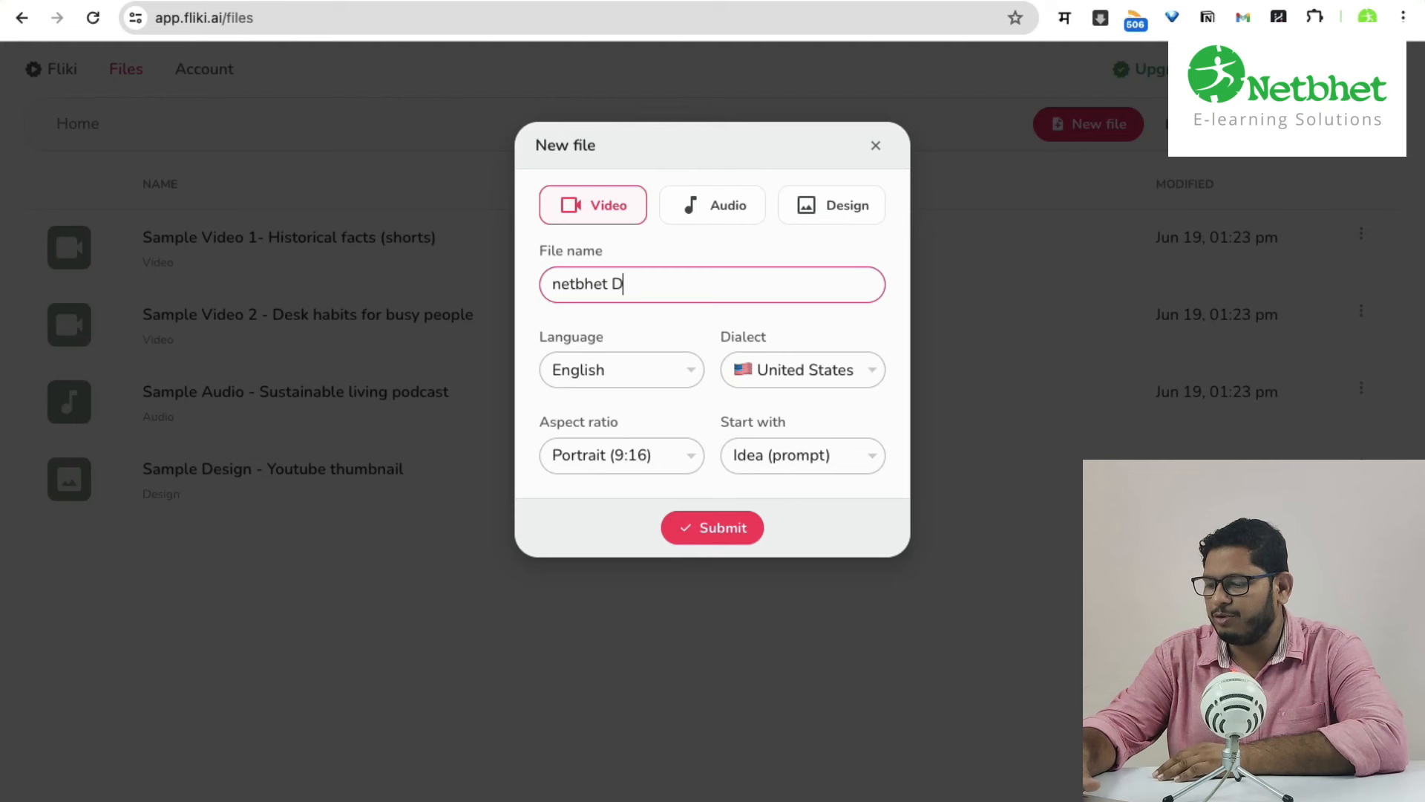
text(emo 1)
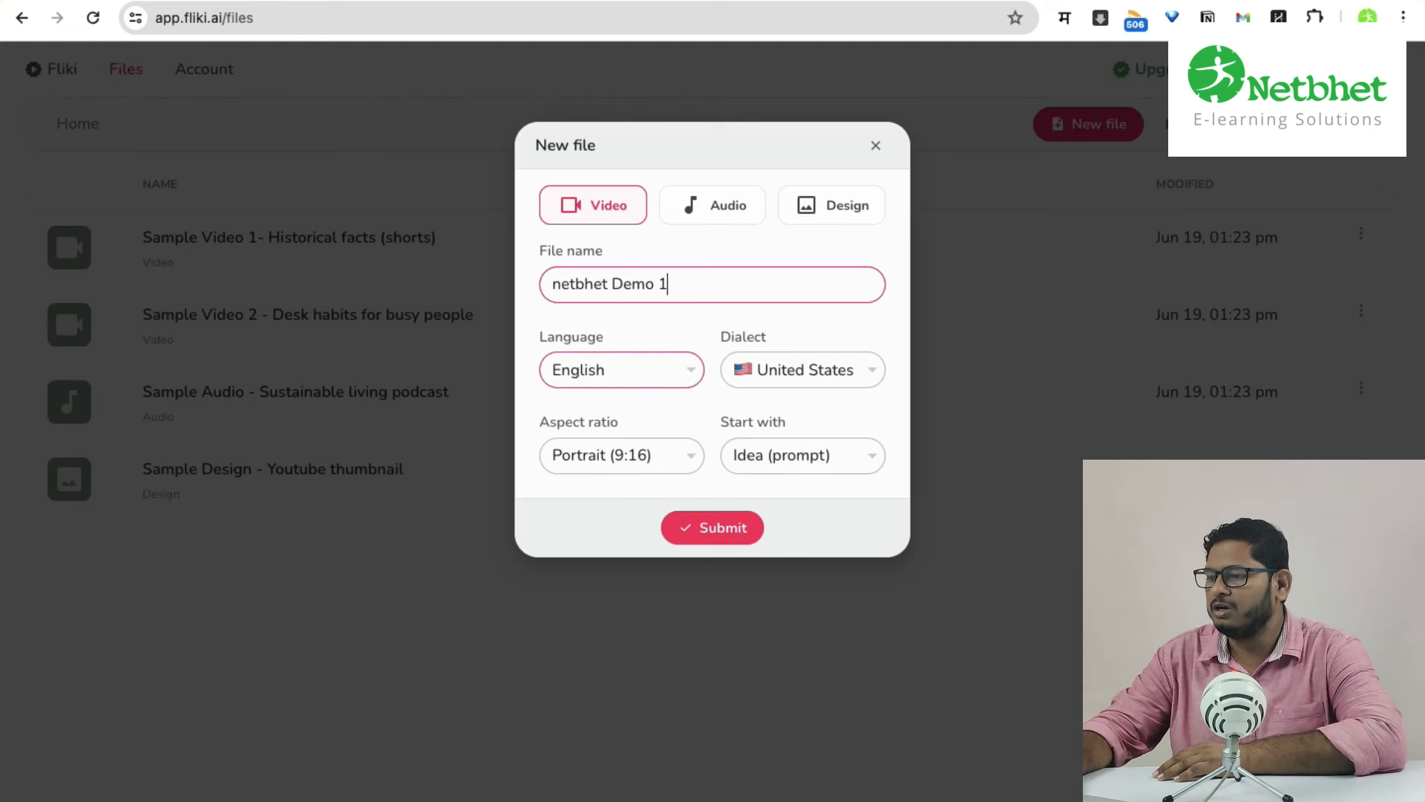
Review the available languages and aspect ratios for the new file, keeping English and Portrait (9:16).
click(621, 369)
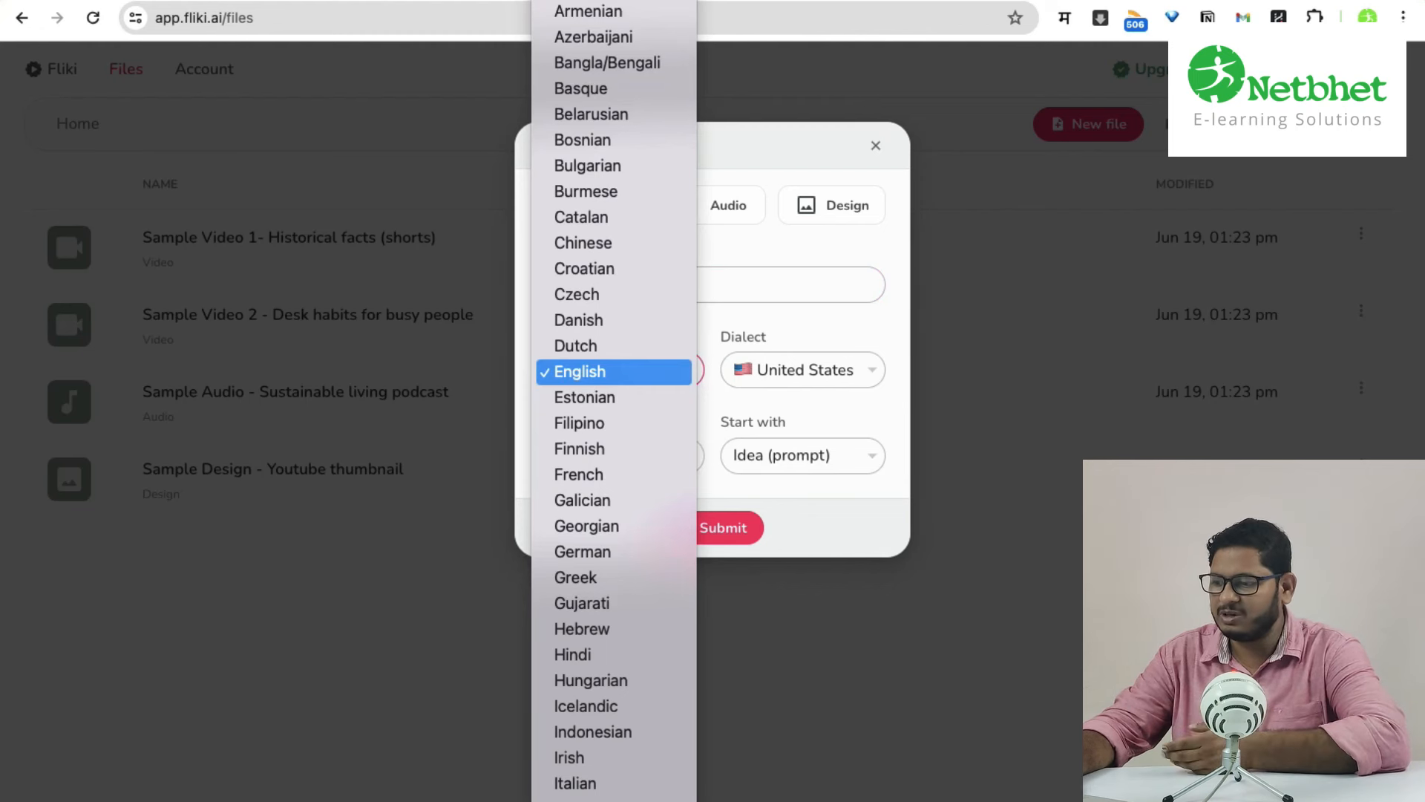
scroll(614, 401, down, 5)
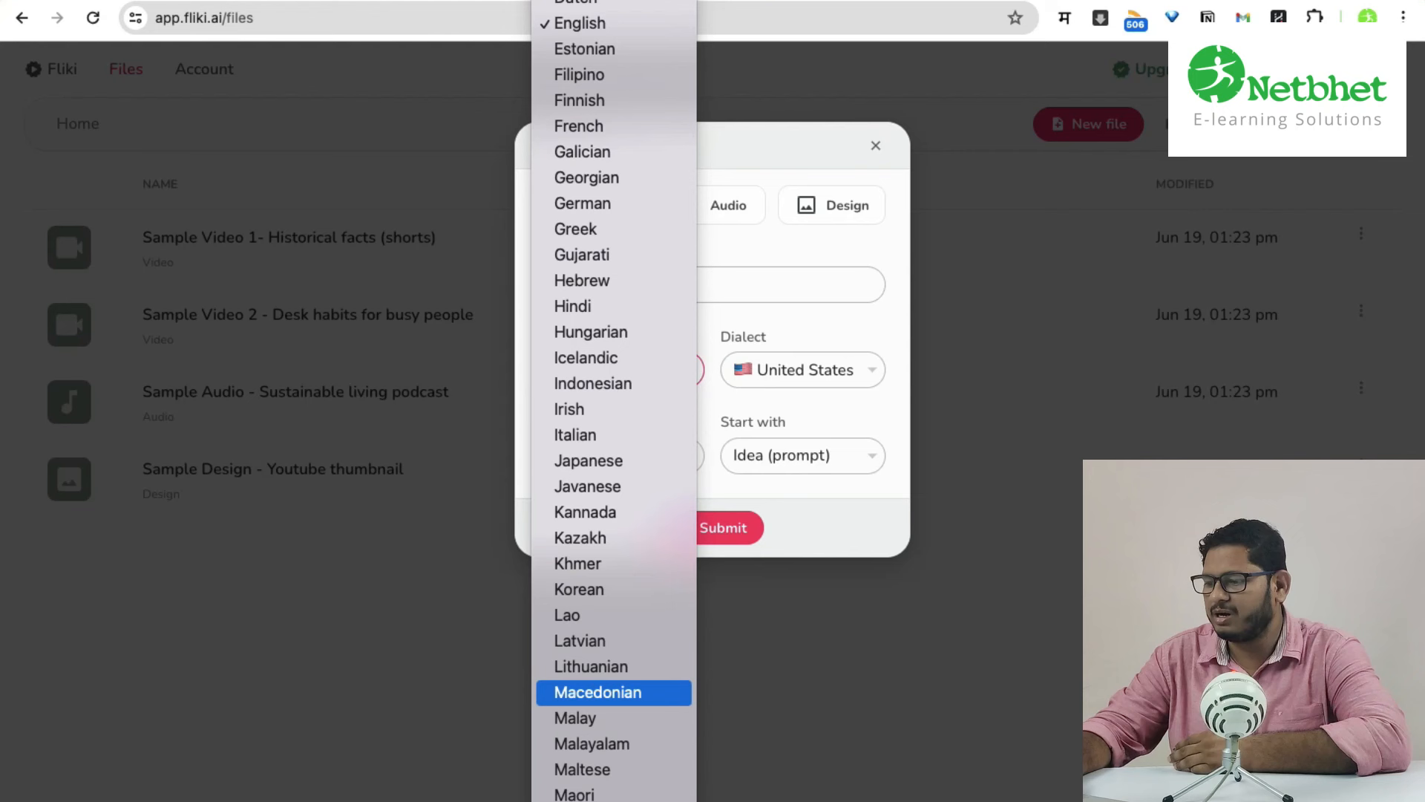
scroll(614, 692, down, 3)
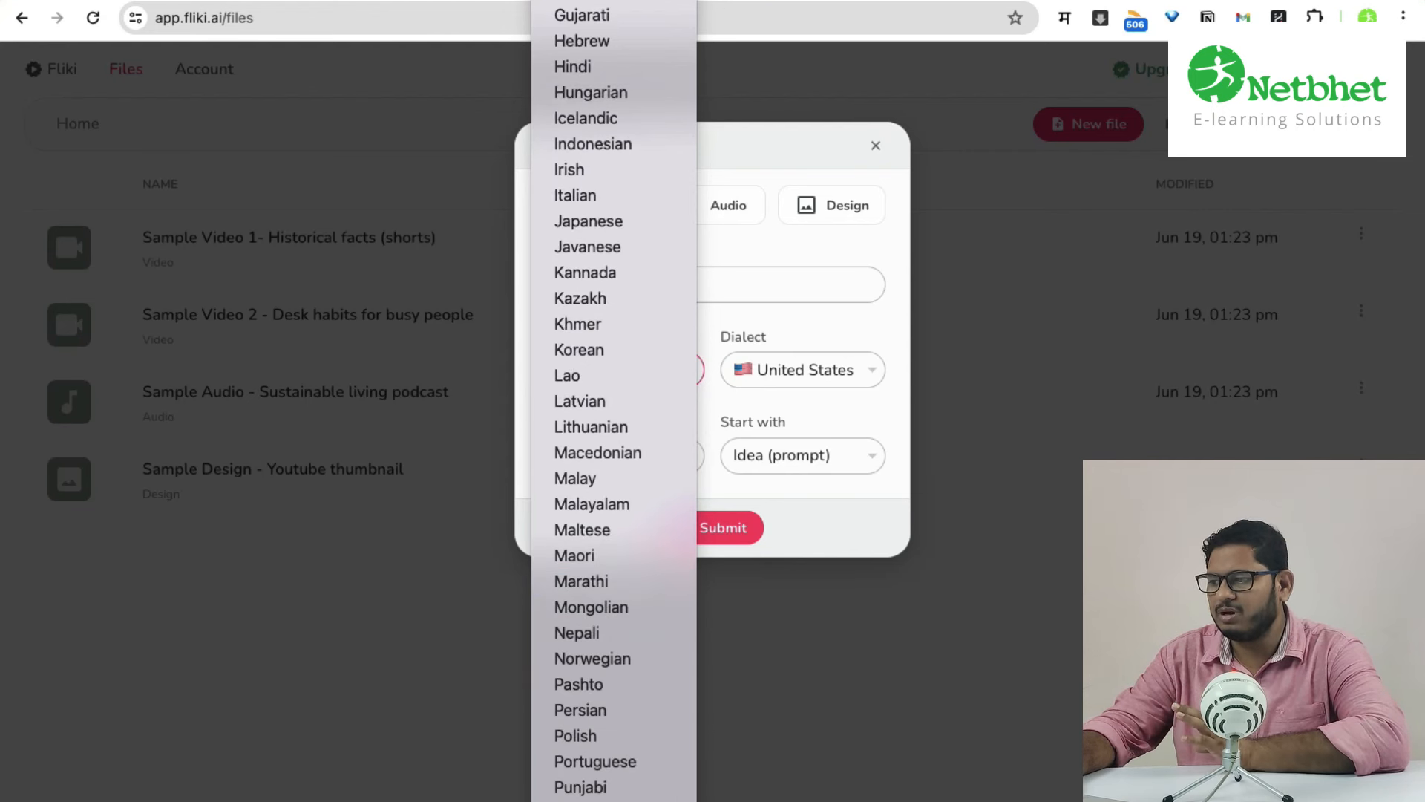
key(Escape)
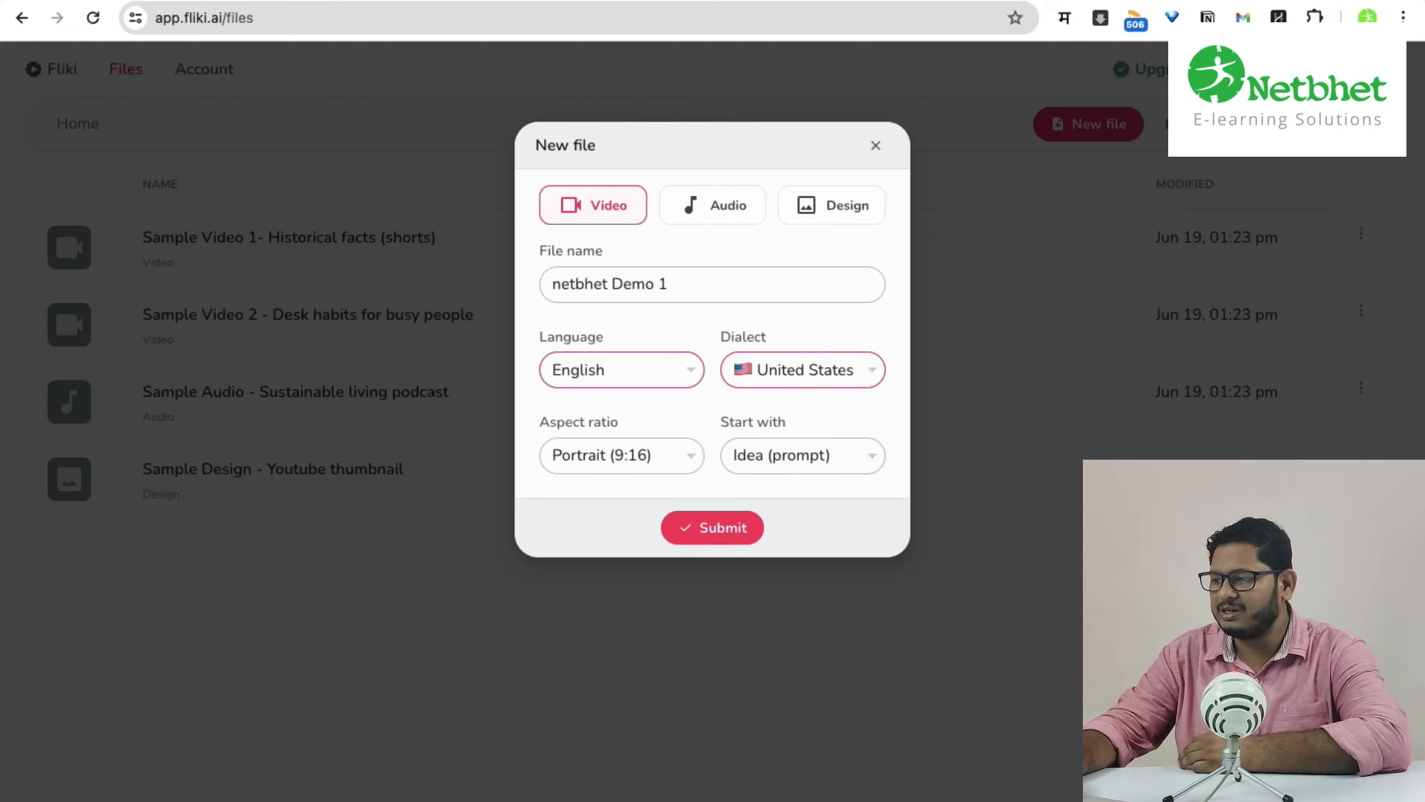
click(621, 455)
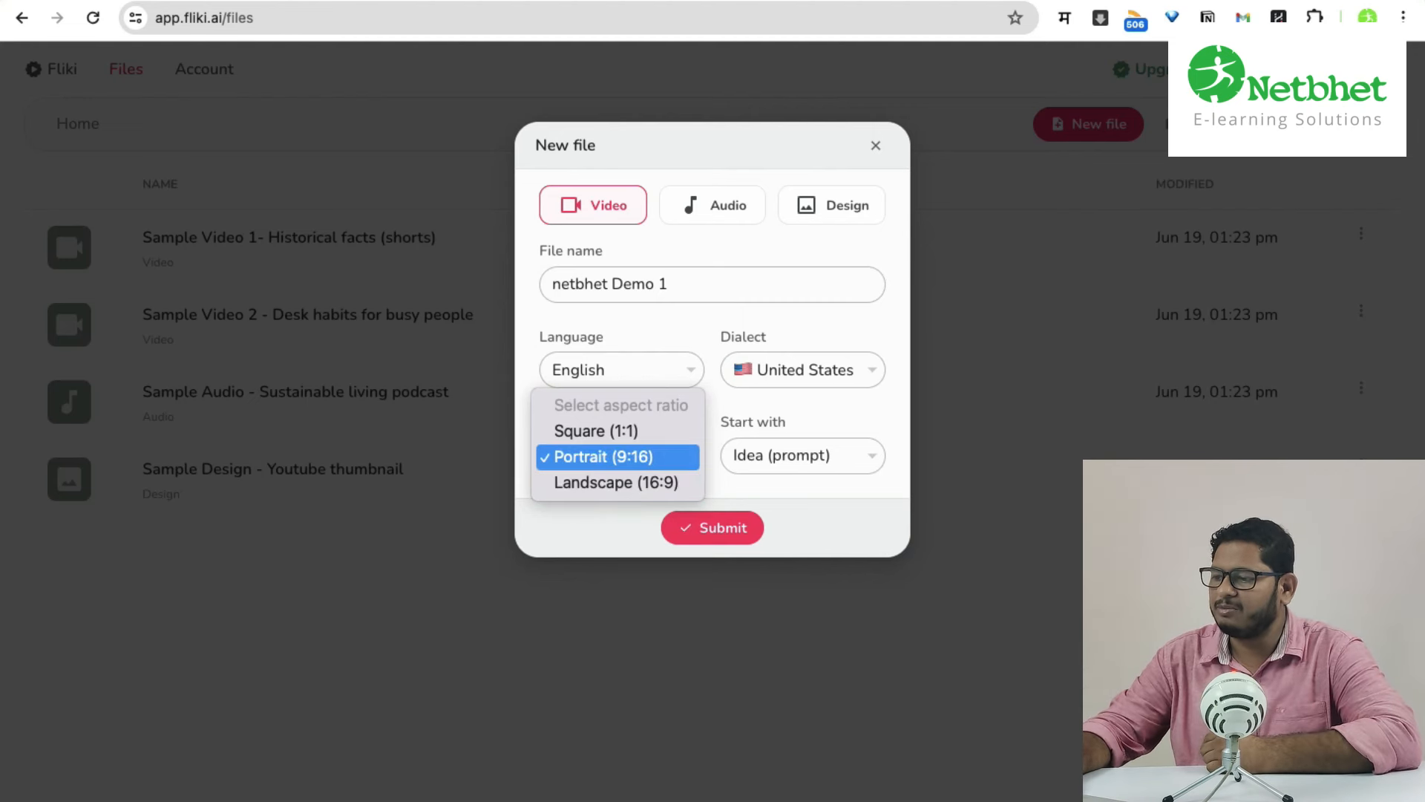
key(Return)
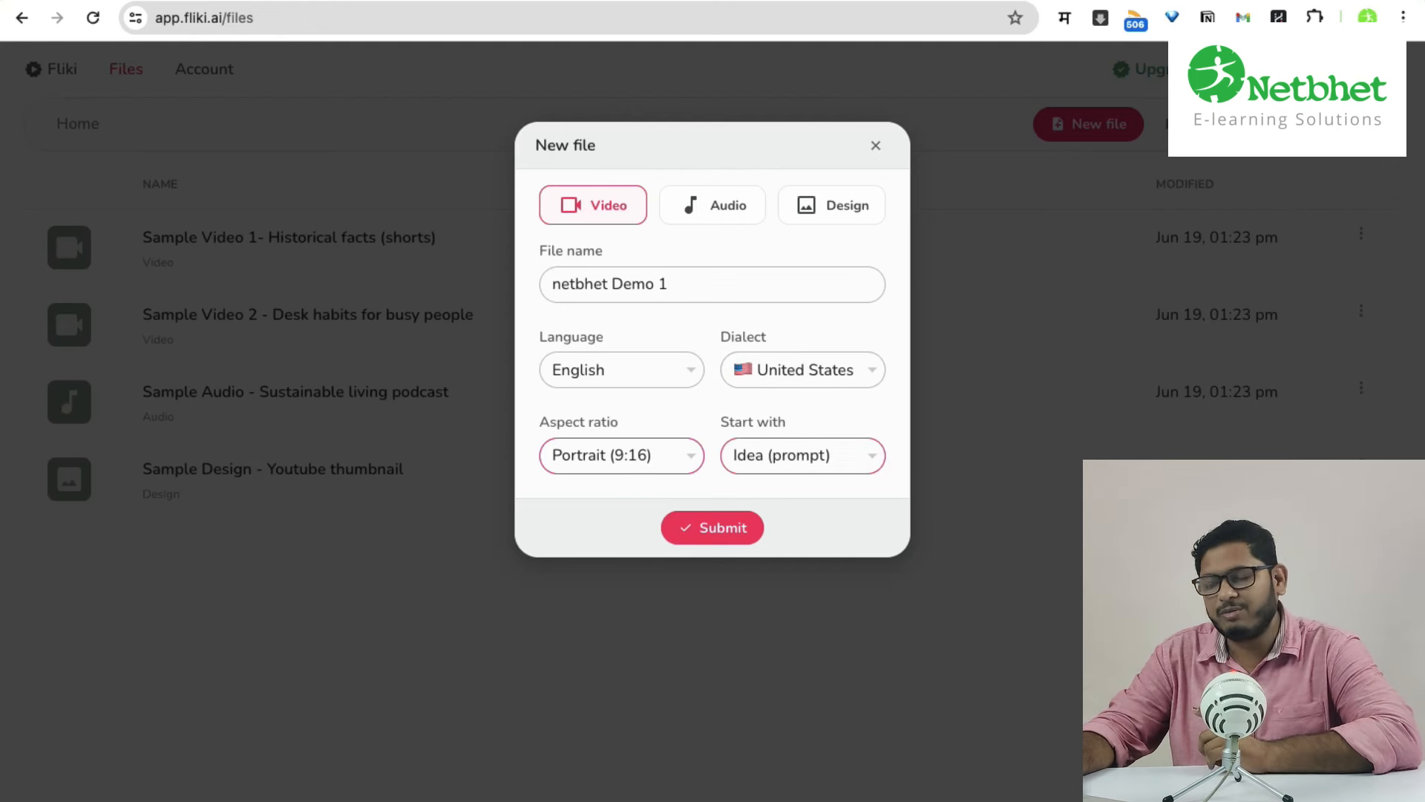
Review the starting options, keep Idea (prompt) as the starting point, and create the video file.
click(803, 456)
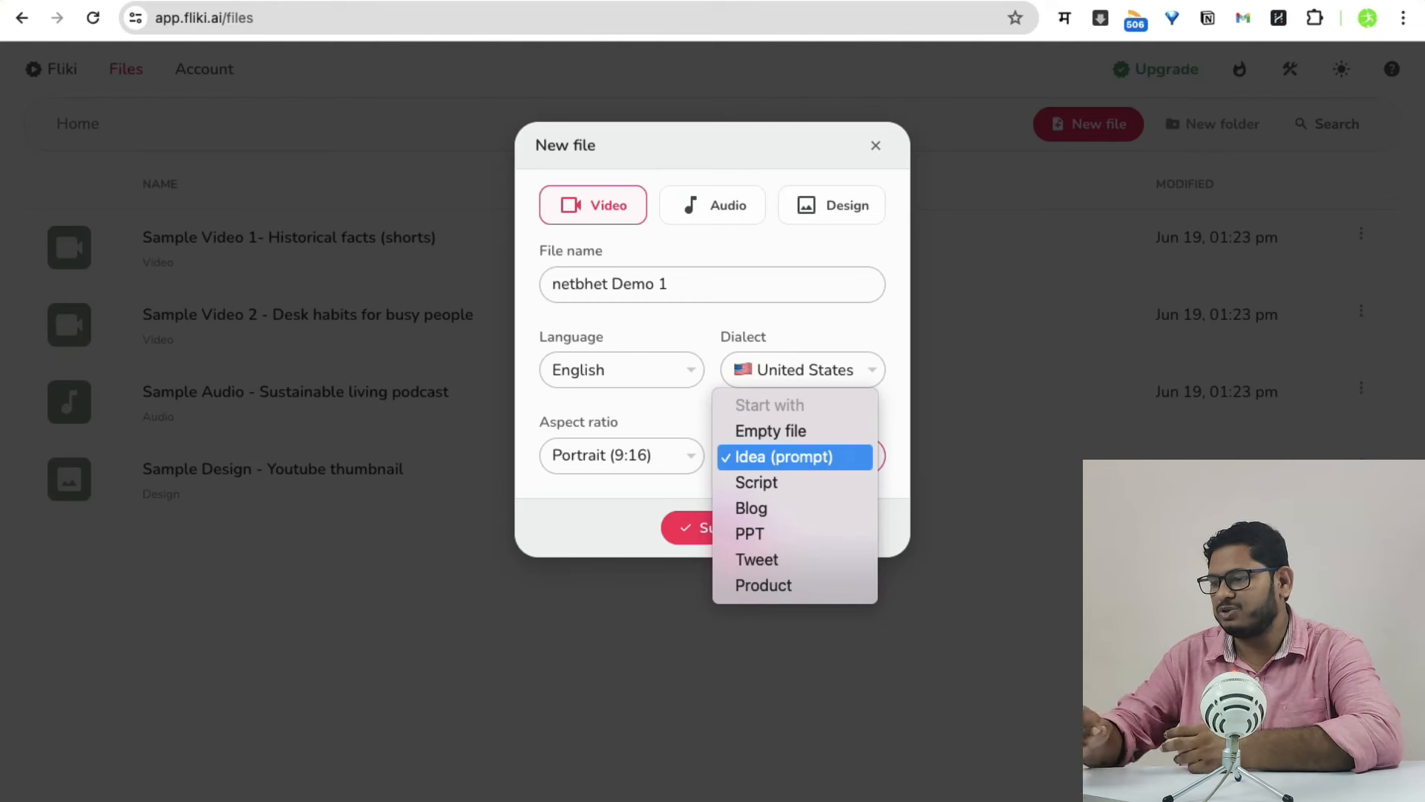
key(Down)
key(Down)
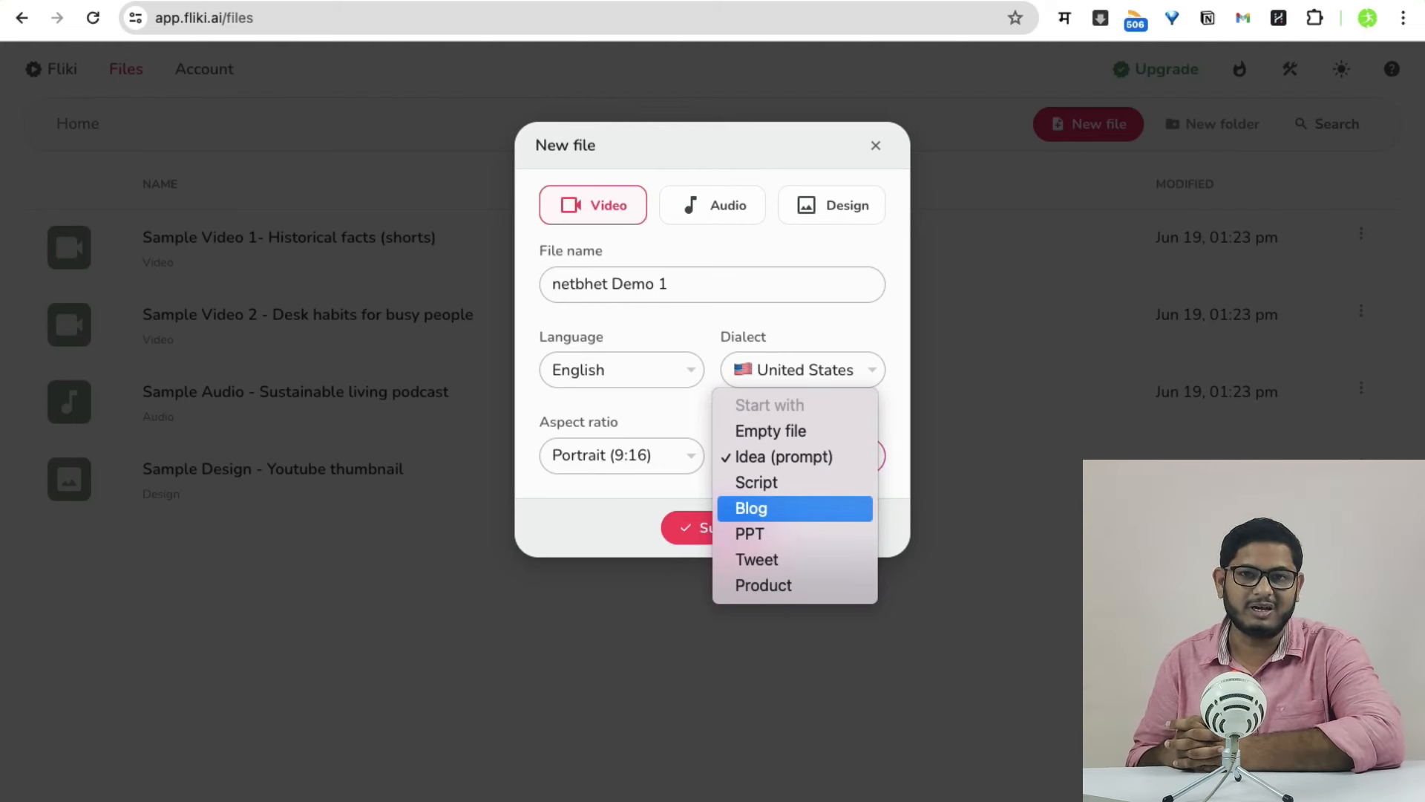
key(Down)
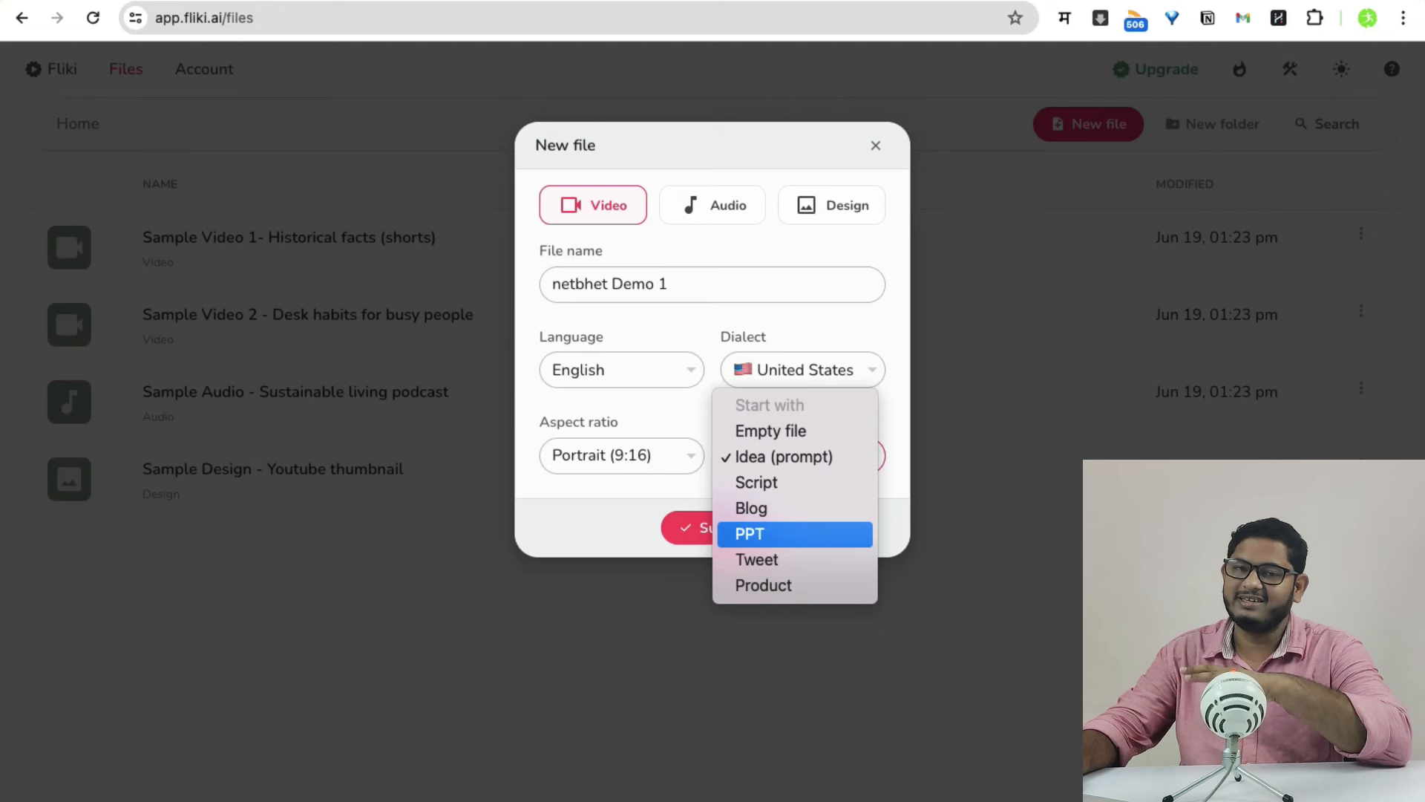
key(Down)
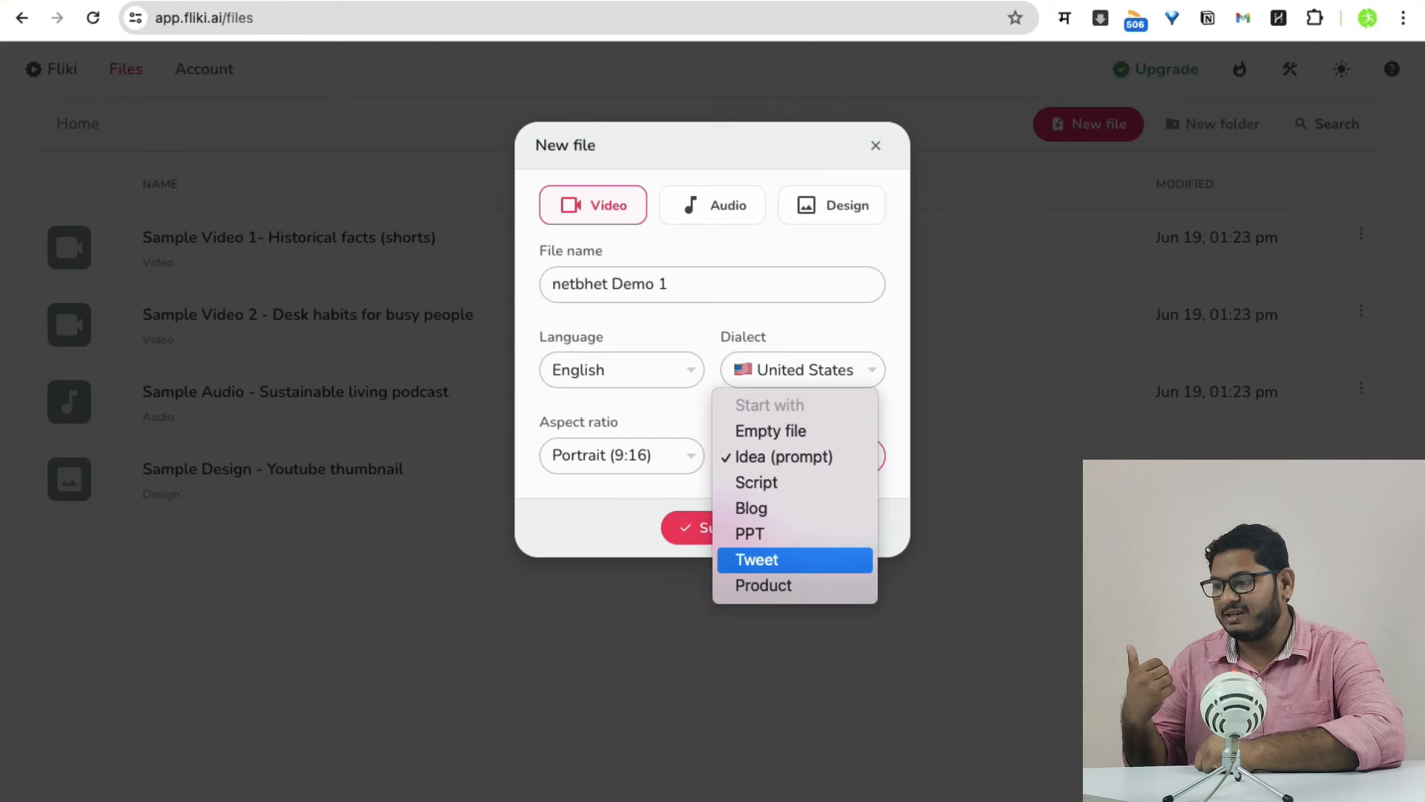
key(Down)
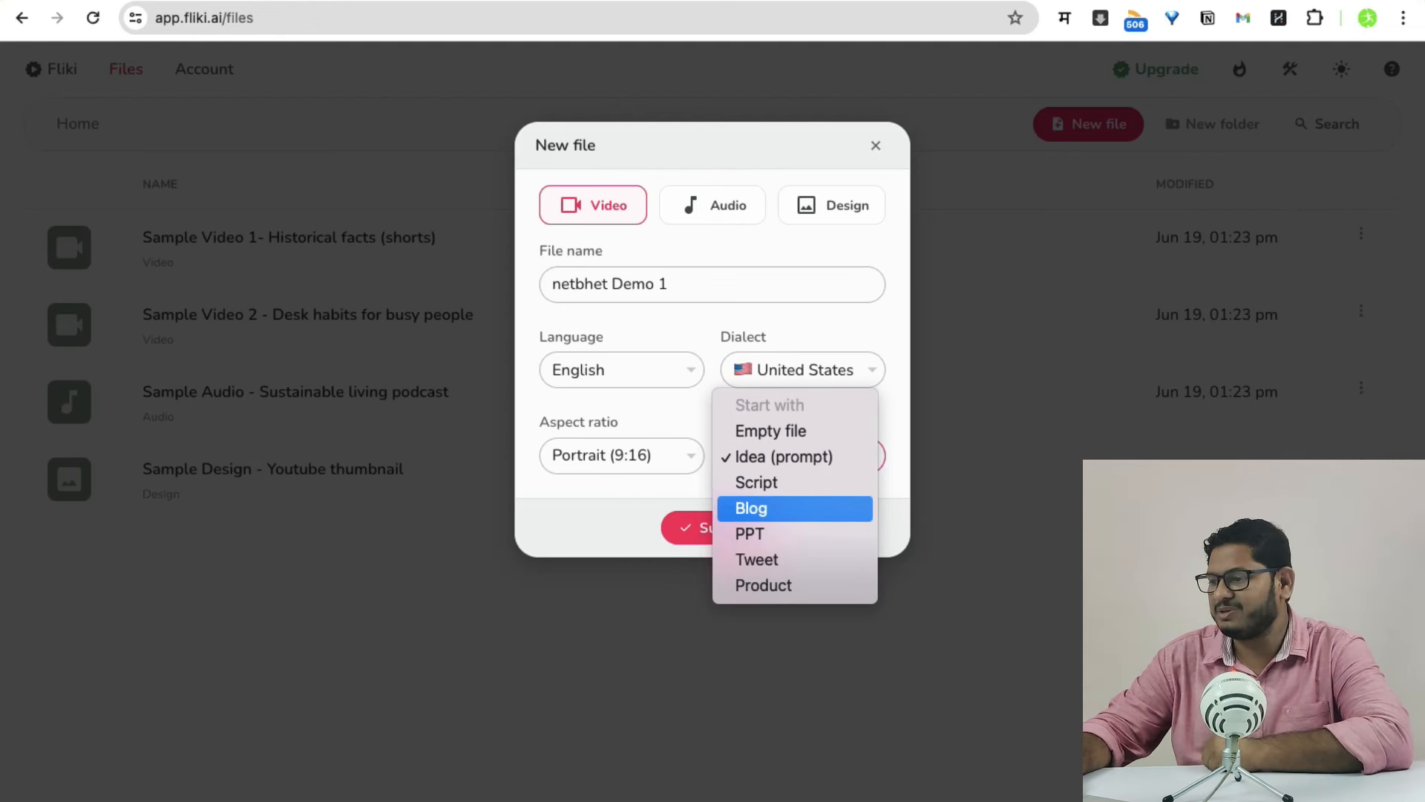
click(794, 457)
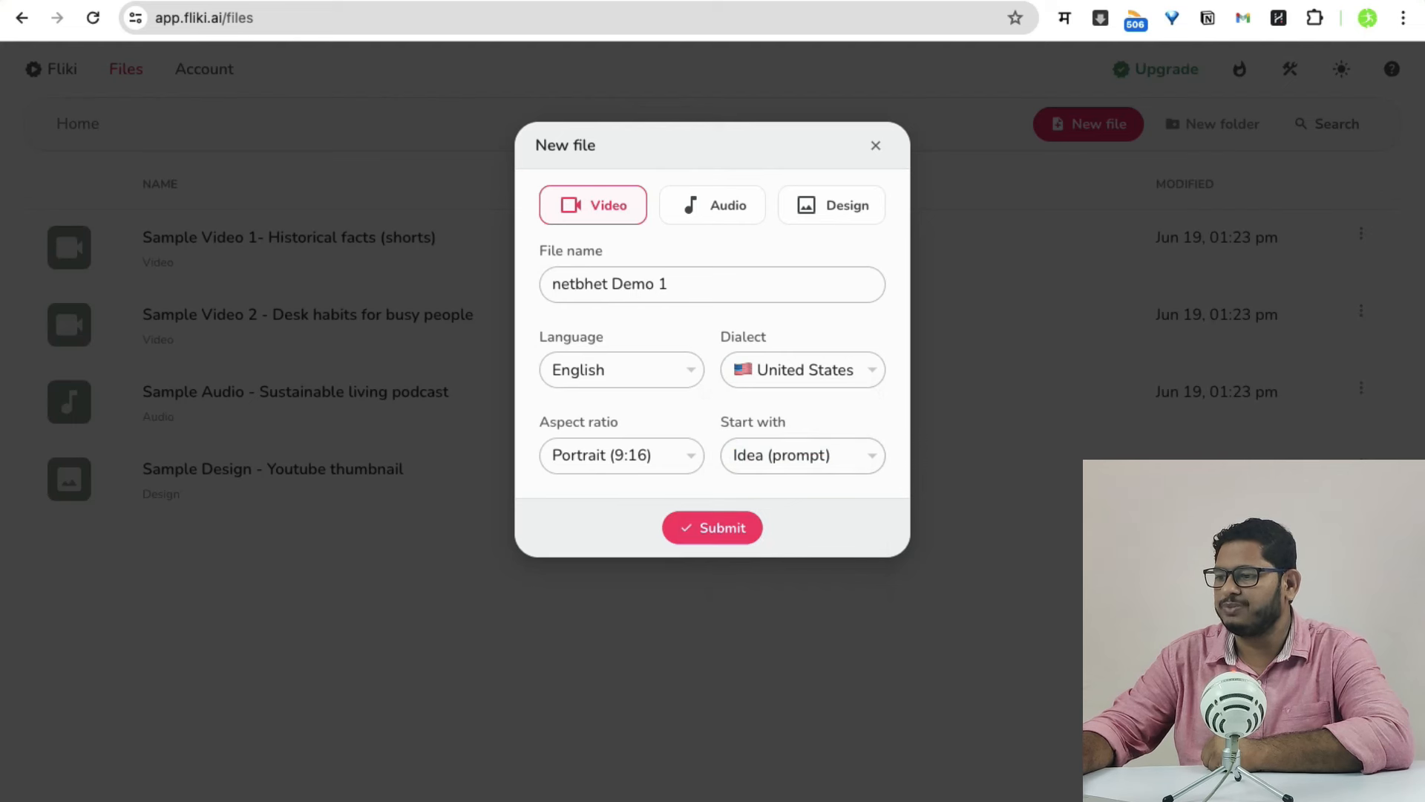
click(713, 527)
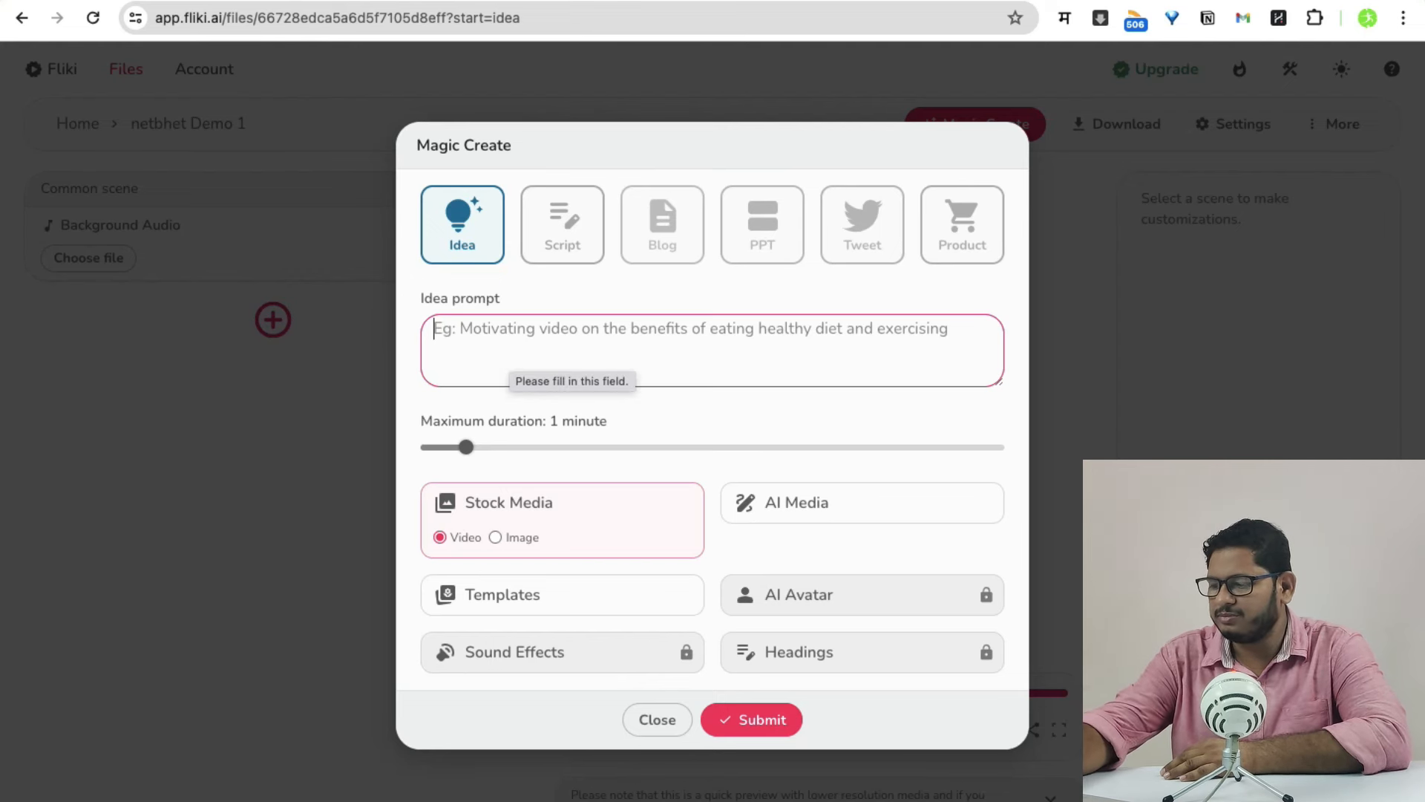
Enter the idea prompt "3 interesting facts about cricket" and set the maximum duration to 30 seconds.
text(3 in)
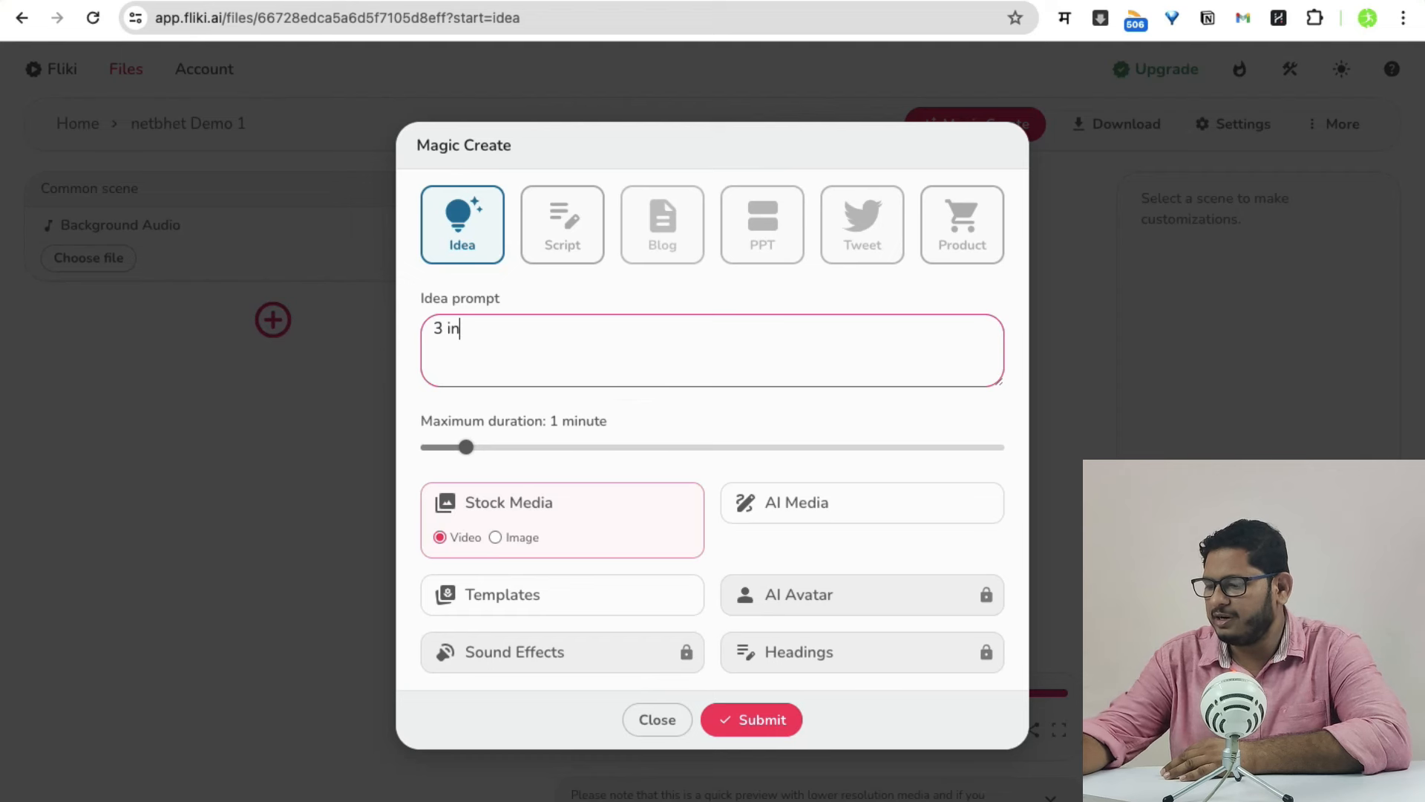
text(teresting fa)
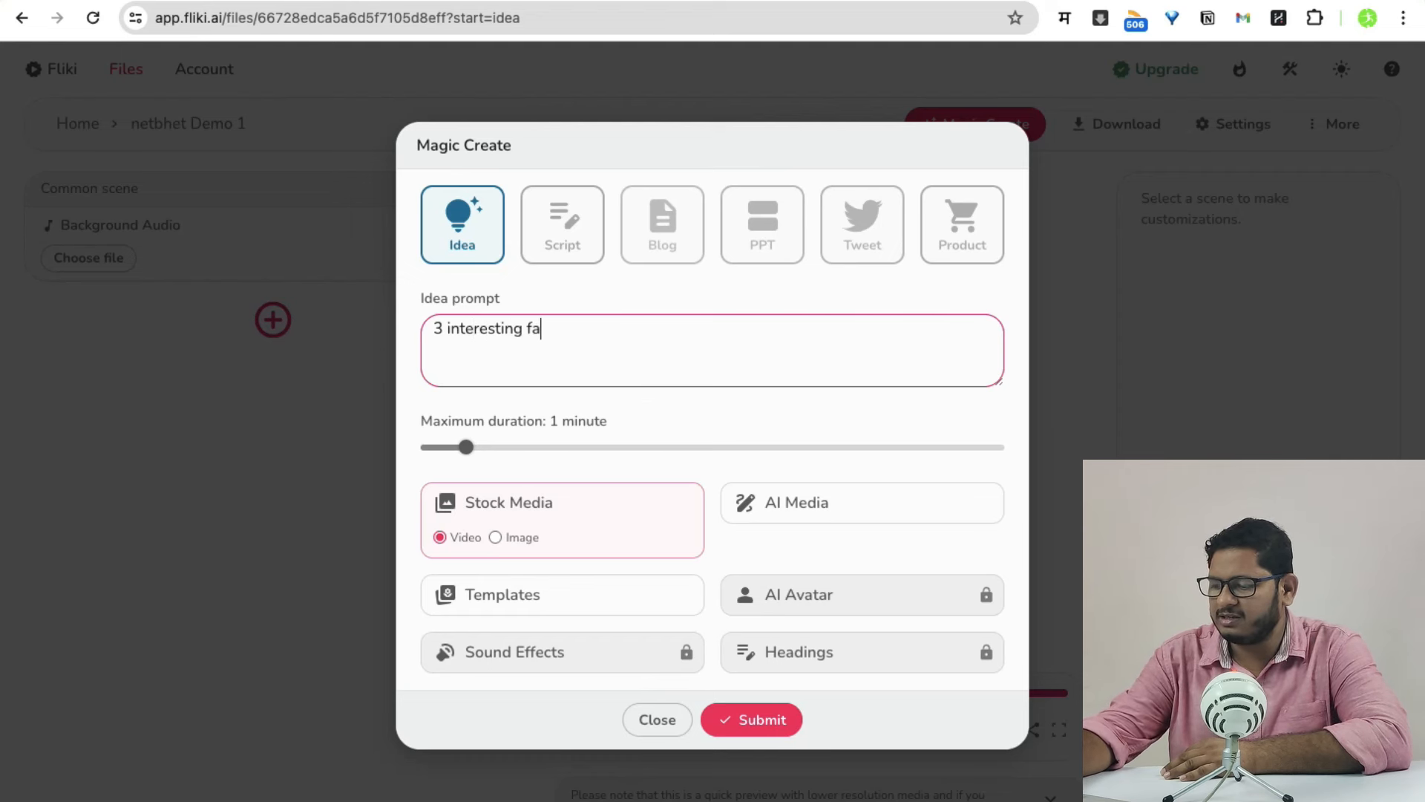
text(cts a)
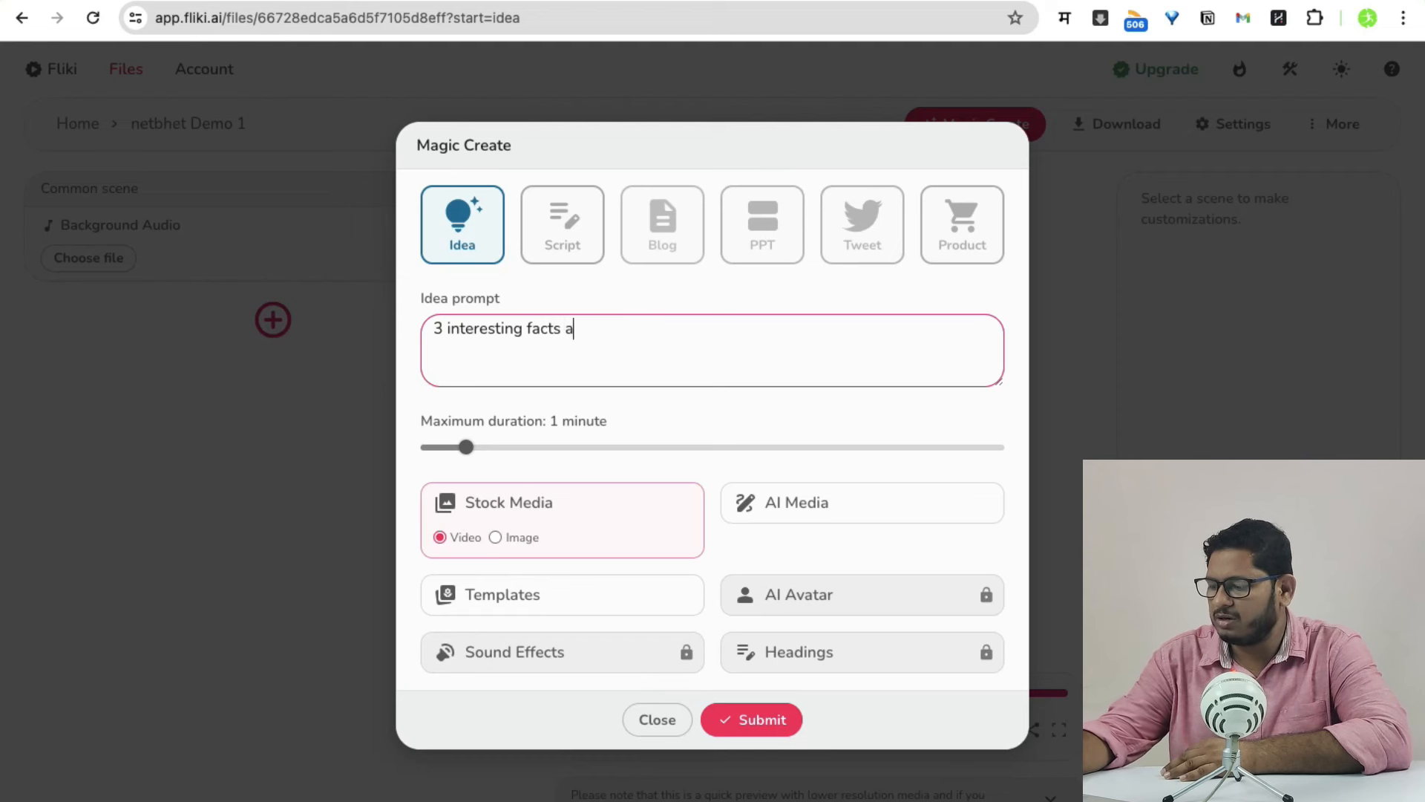
text(bout a)
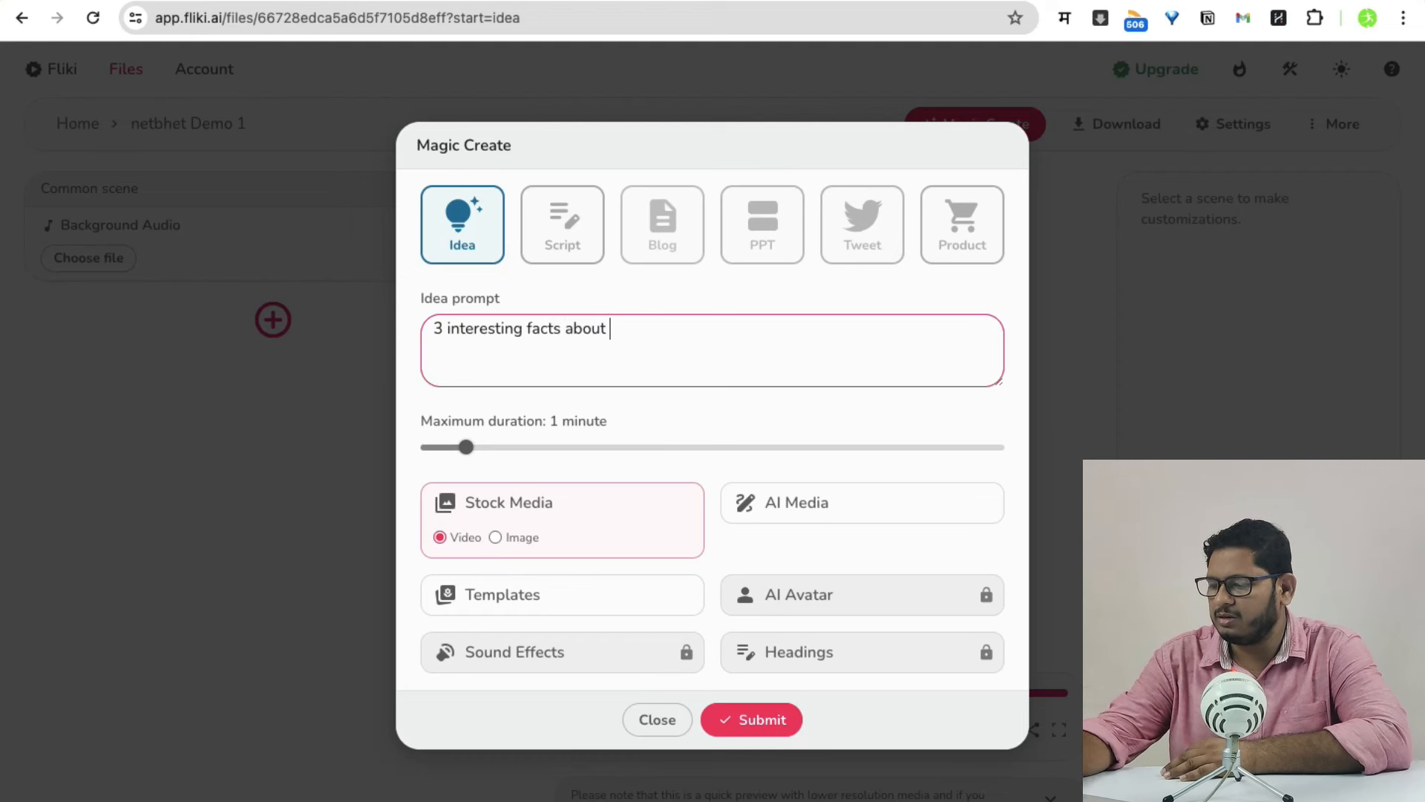
key(BackSpace)
text(cri)
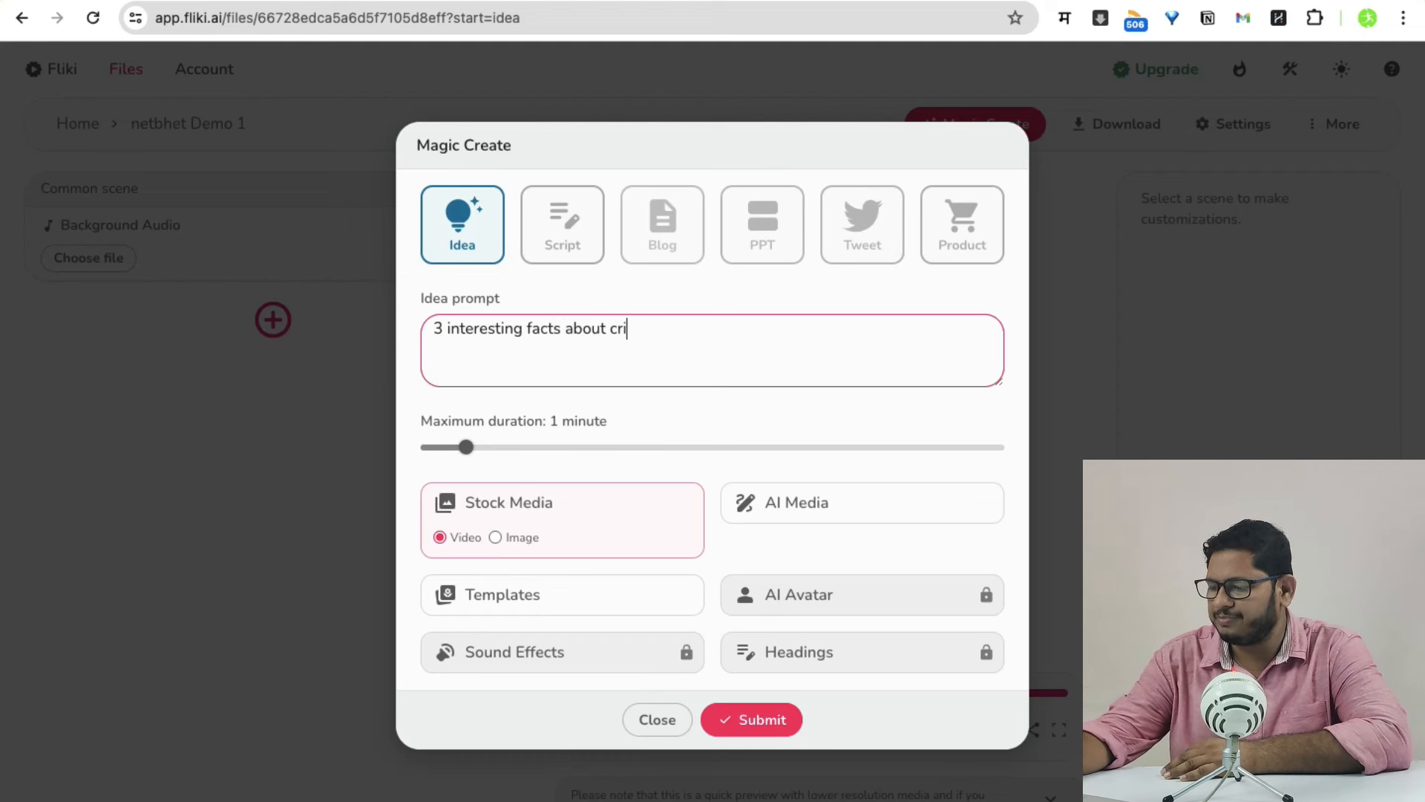
text(cket)
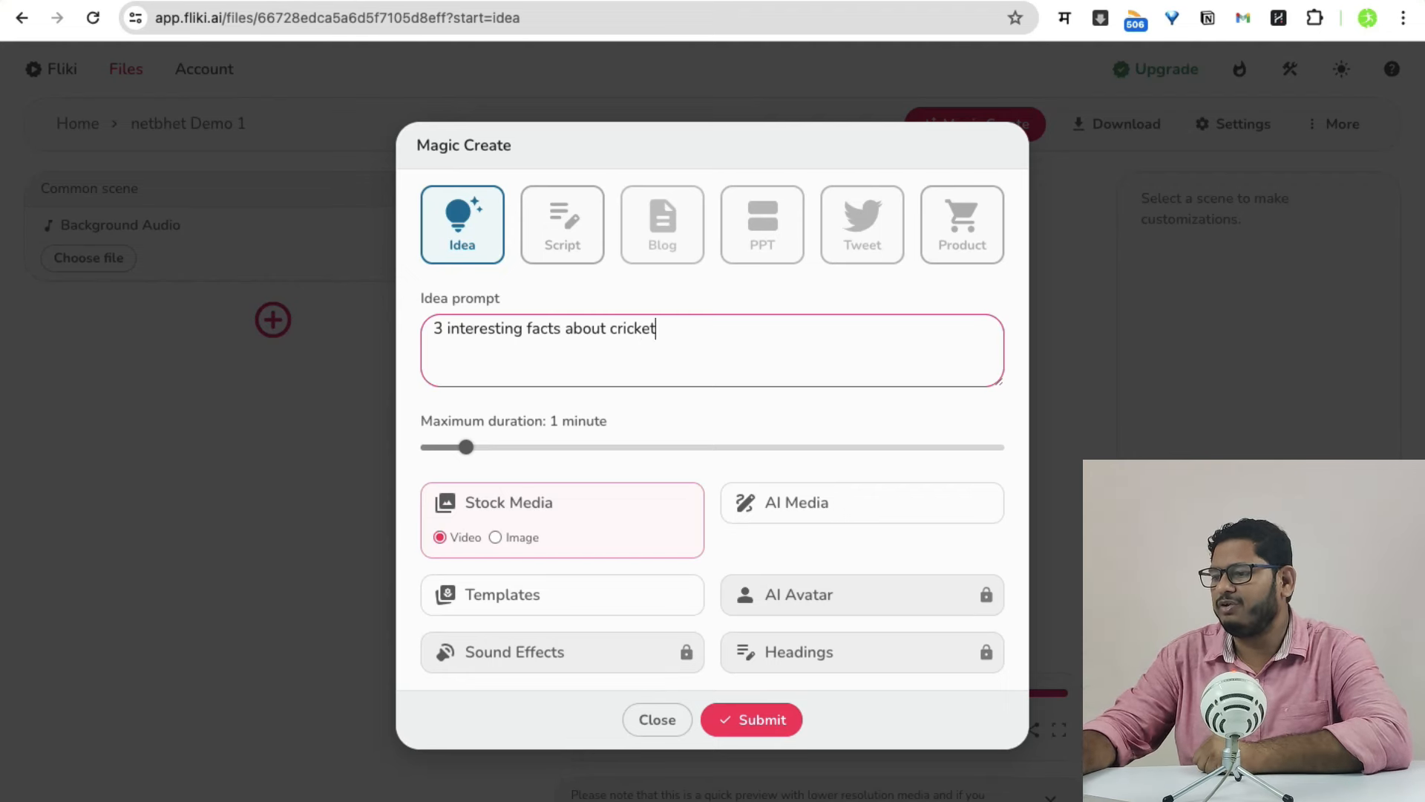
key(Tab)
key(Left)
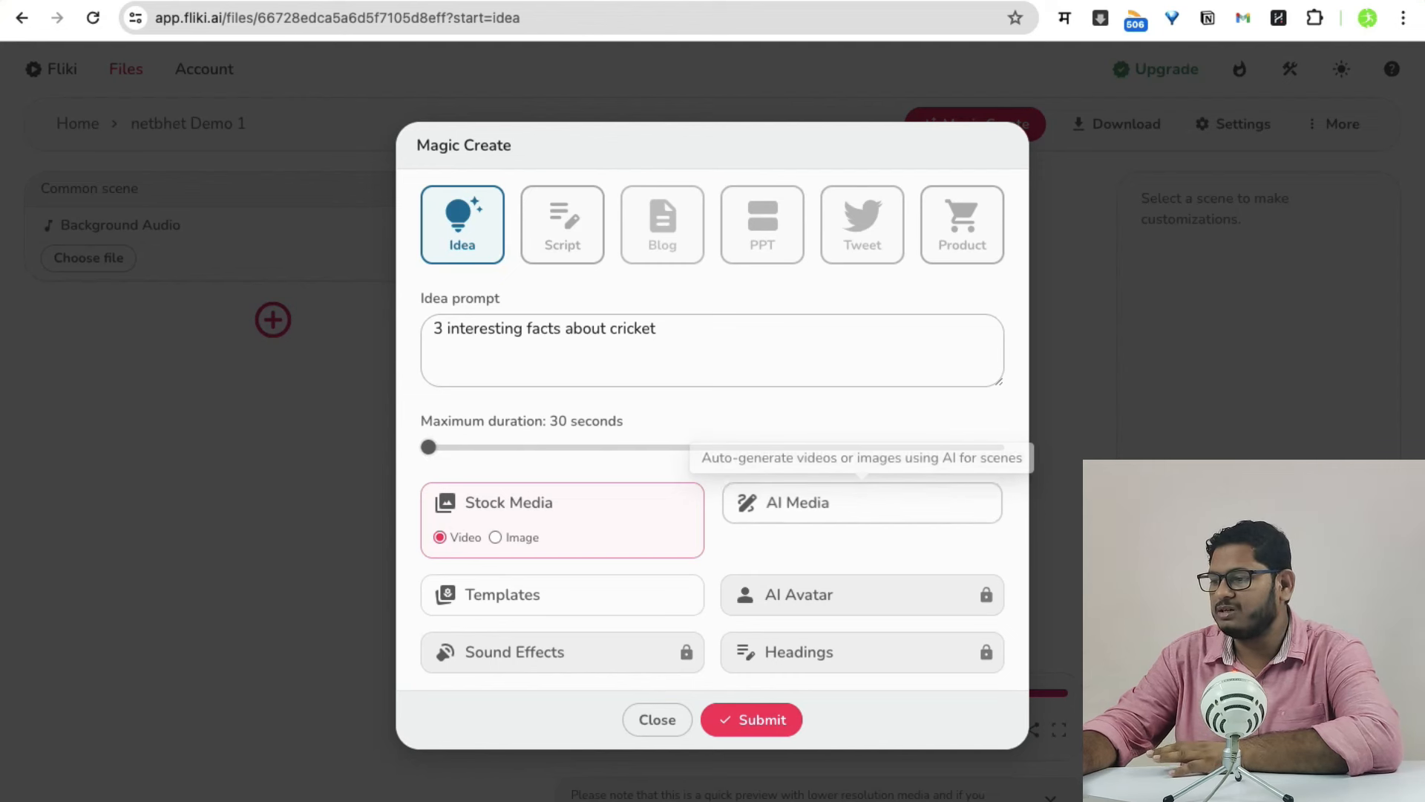
Switch the scene visuals to AI Media, try the Video option, and keep Image with the Cinematic style after viewing the styles.
click(861, 502)
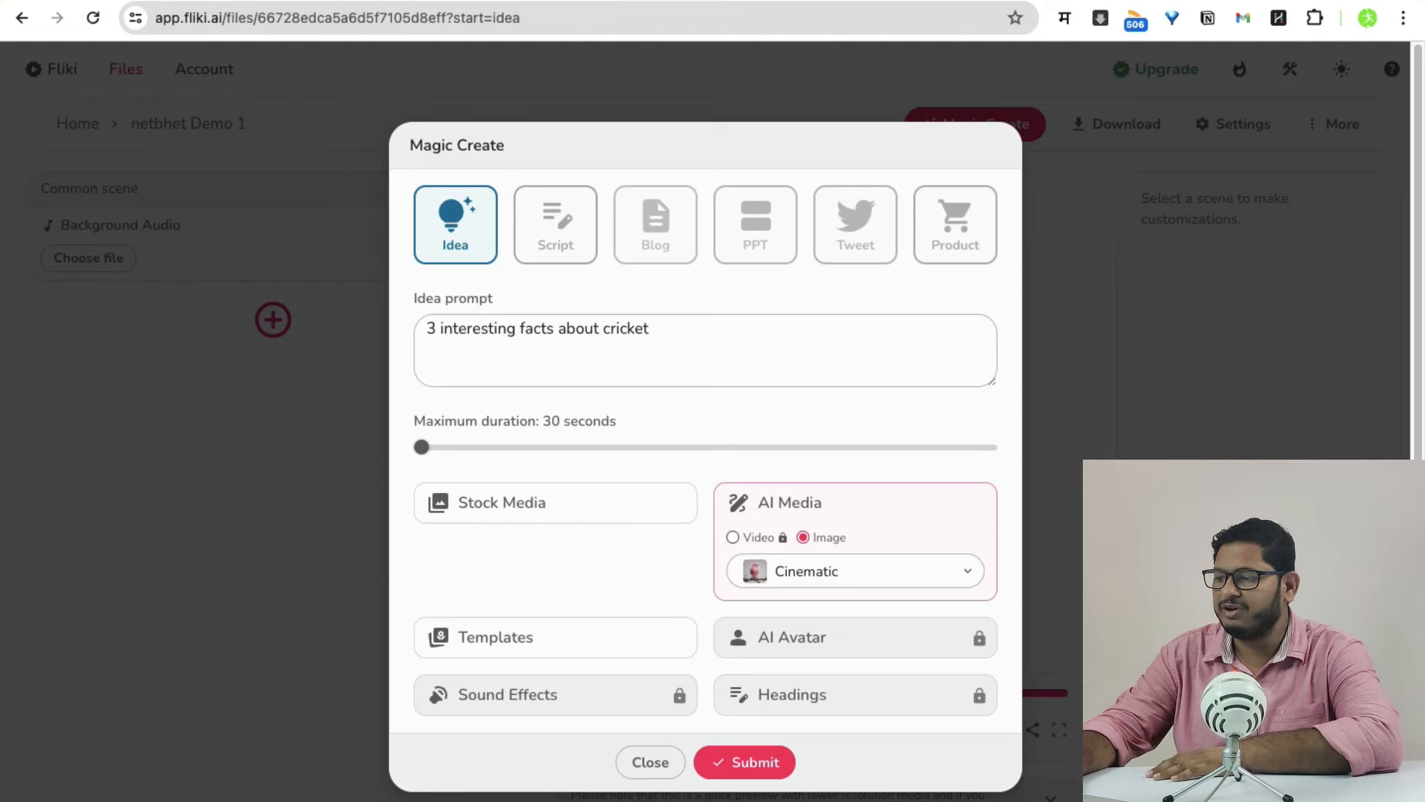
click(733, 537)
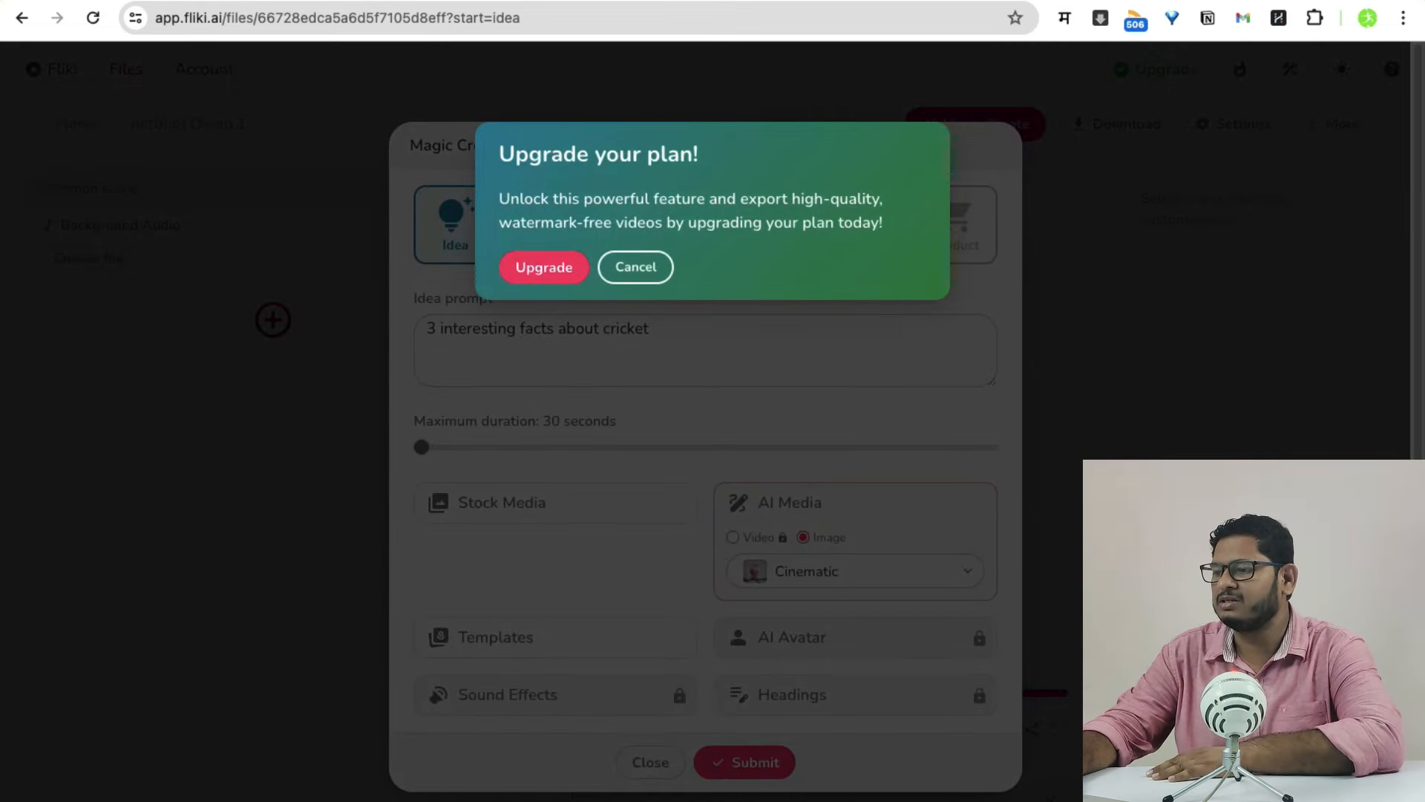
click(635, 267)
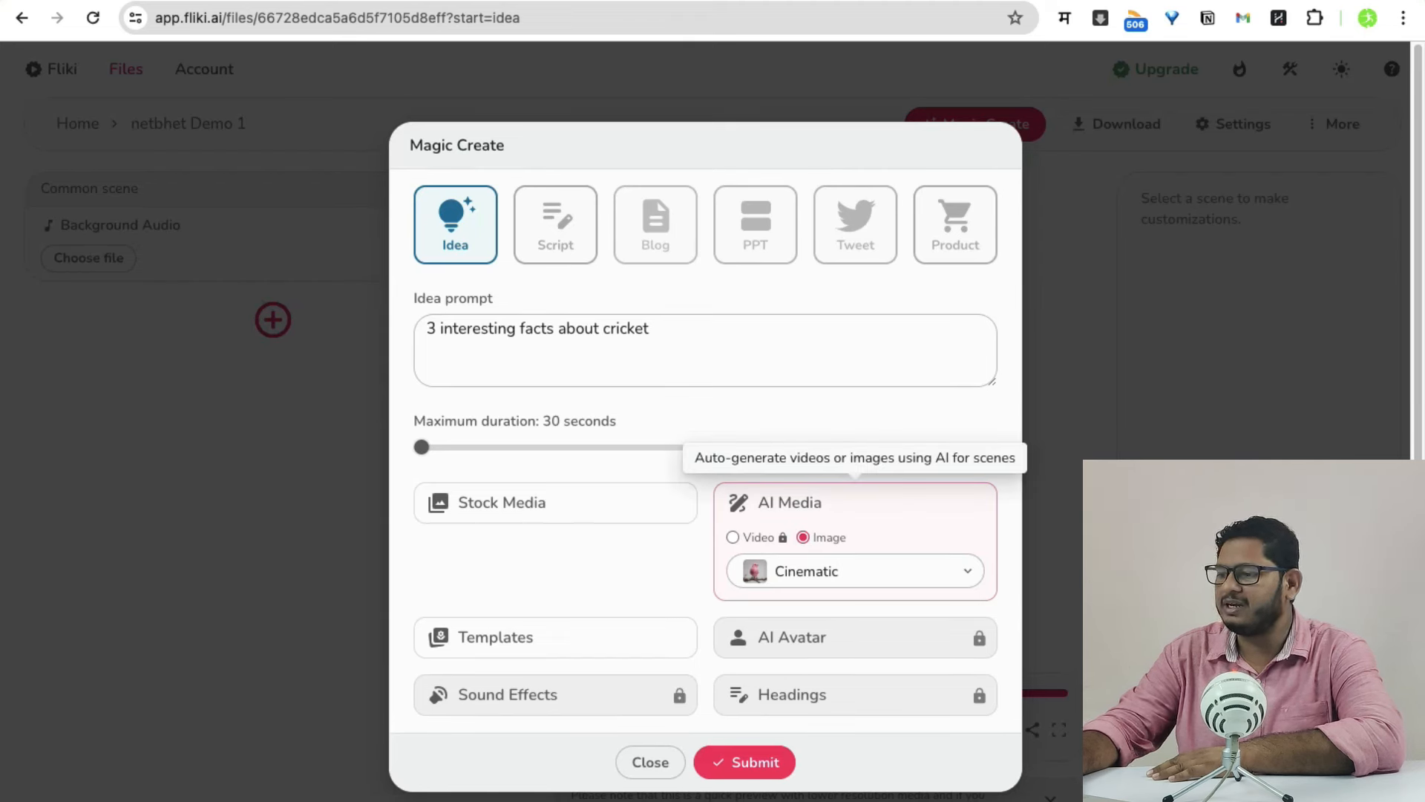
click(855, 571)
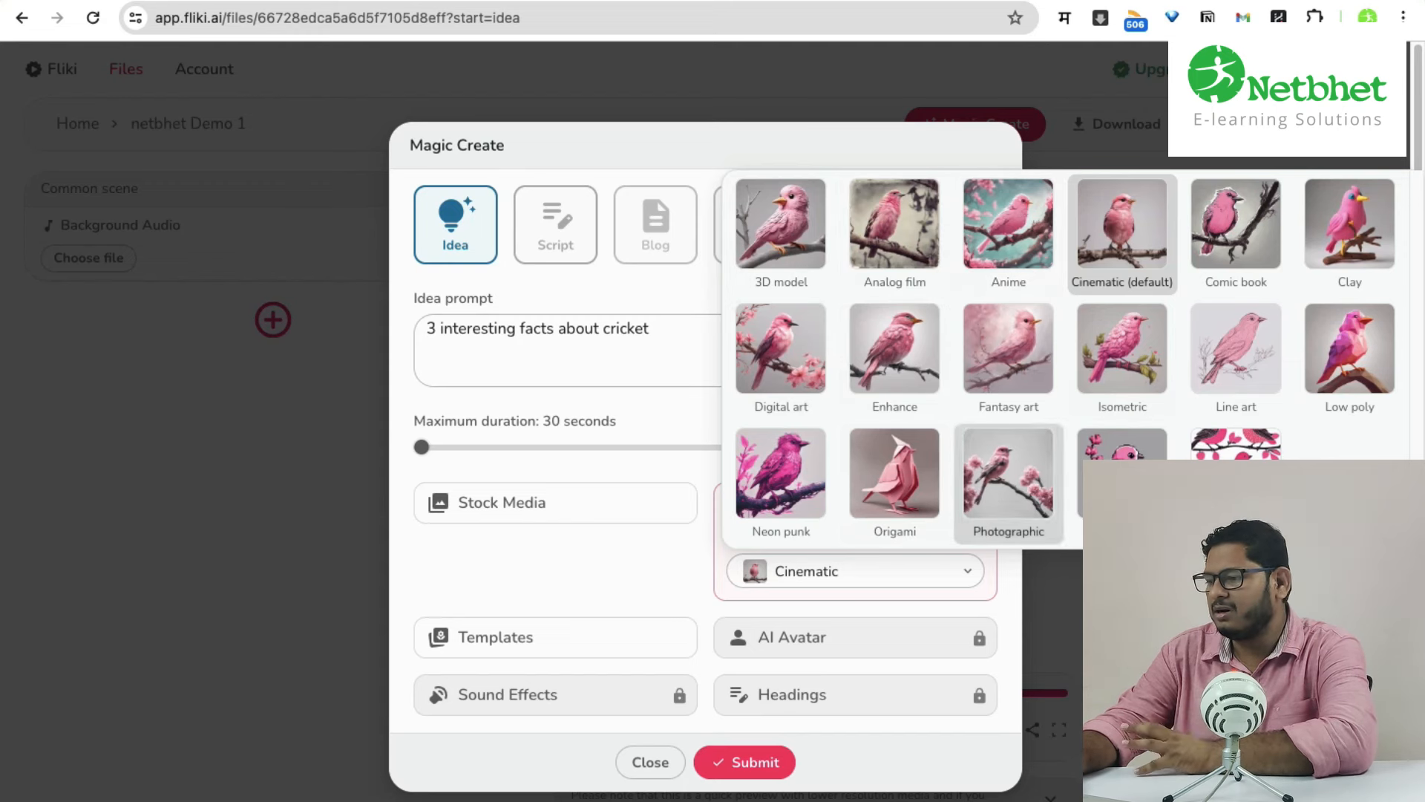
key(Escape)
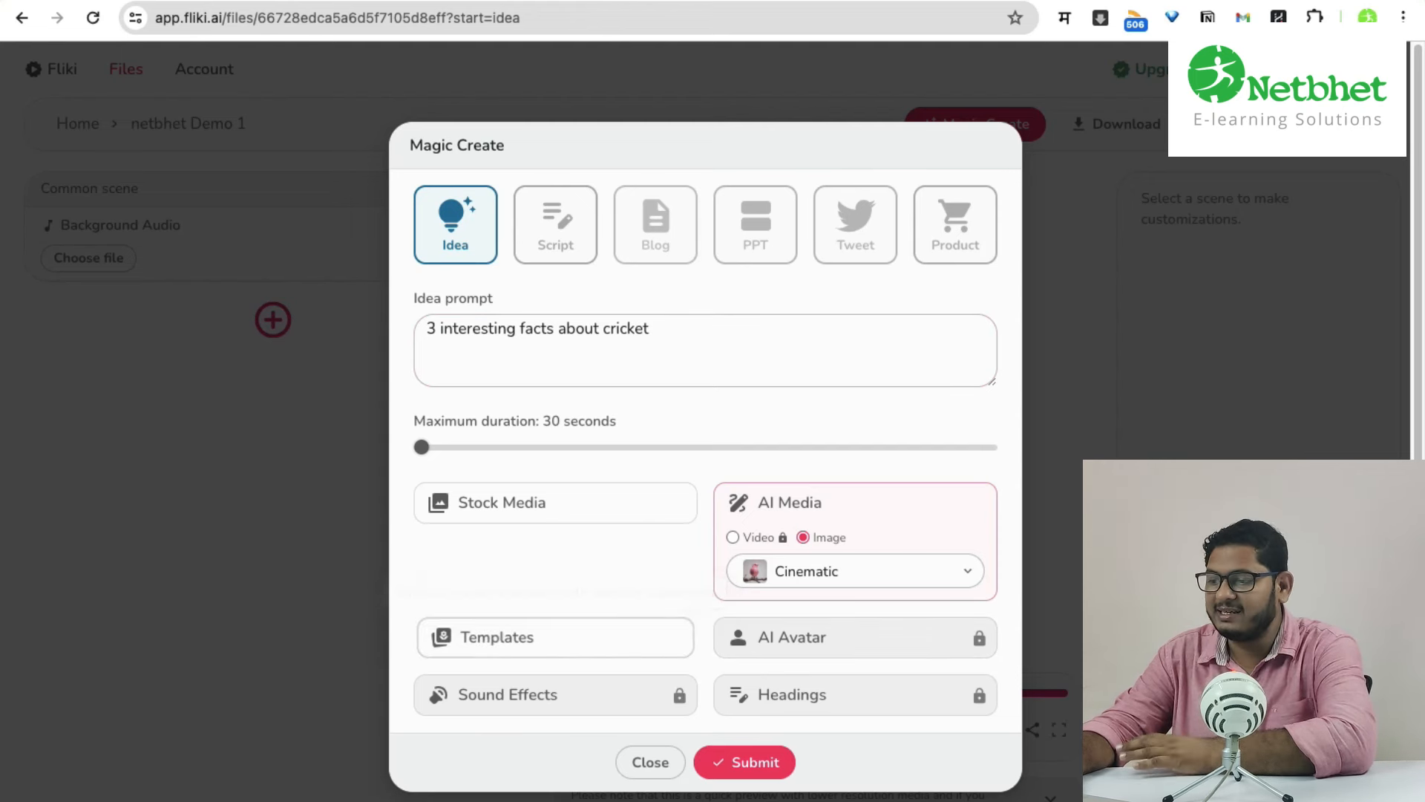
Enable templates for the video, browse the portrait designs, and choose the Lumia template.
click(556, 637)
click(556, 679)
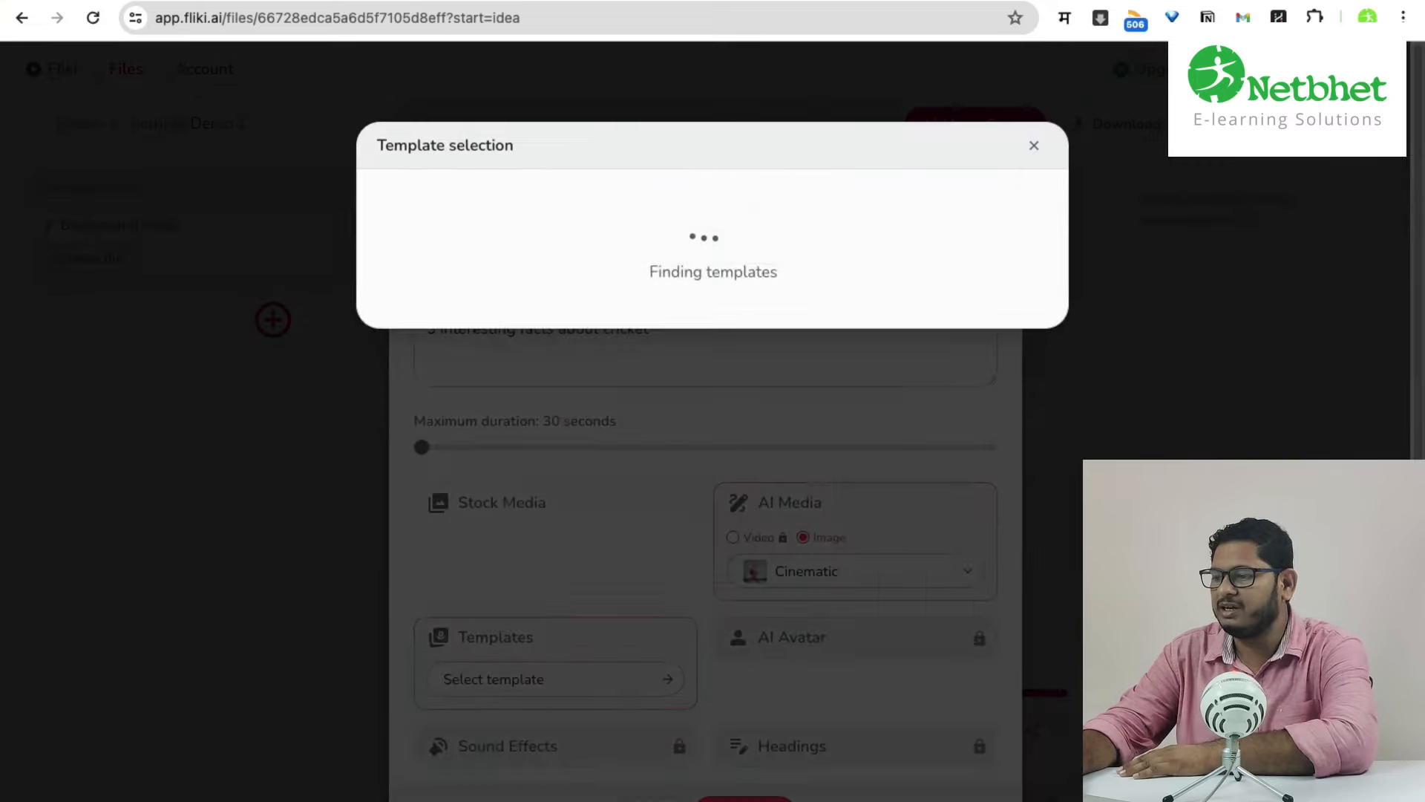
scroll(705, 446, down, 6)
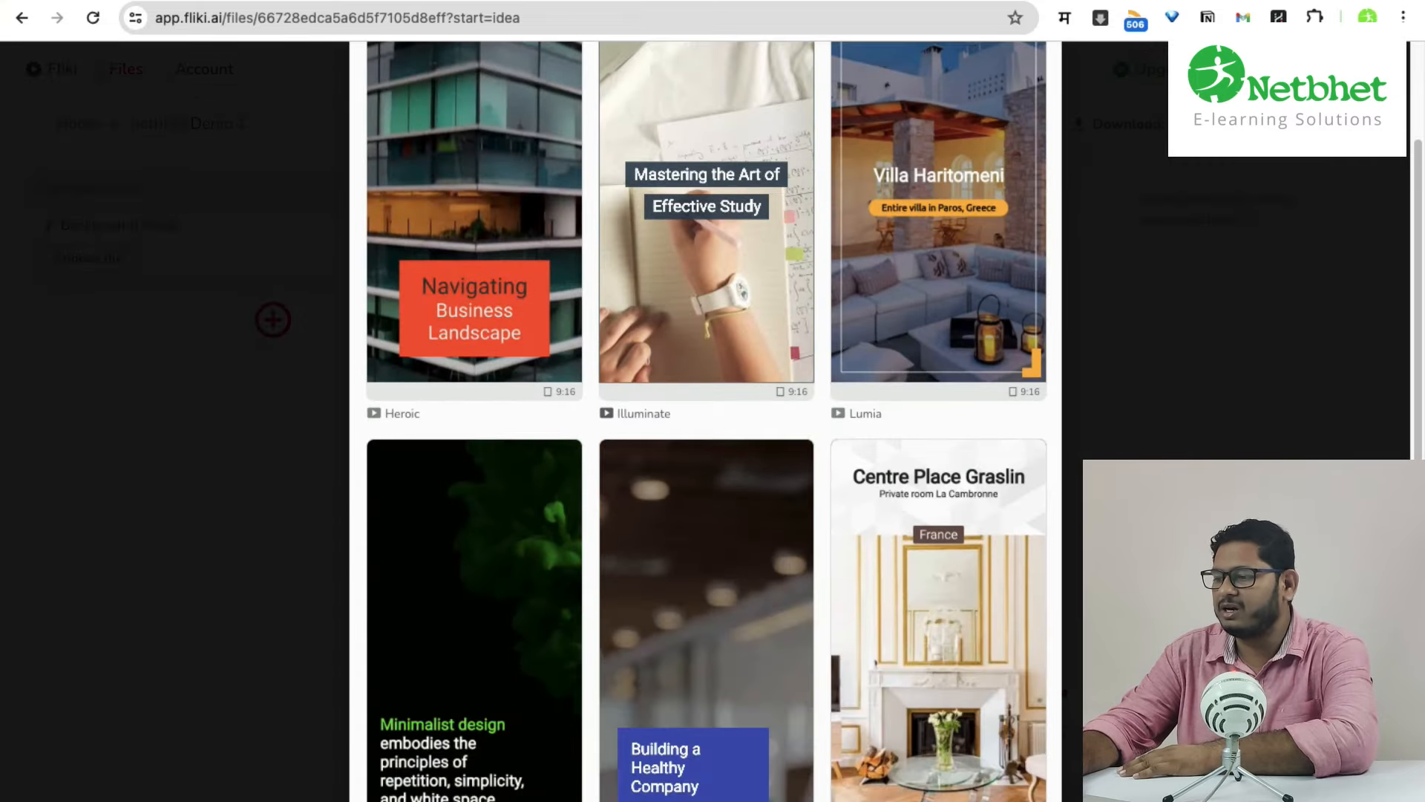
scroll(705, 445, down, 3)
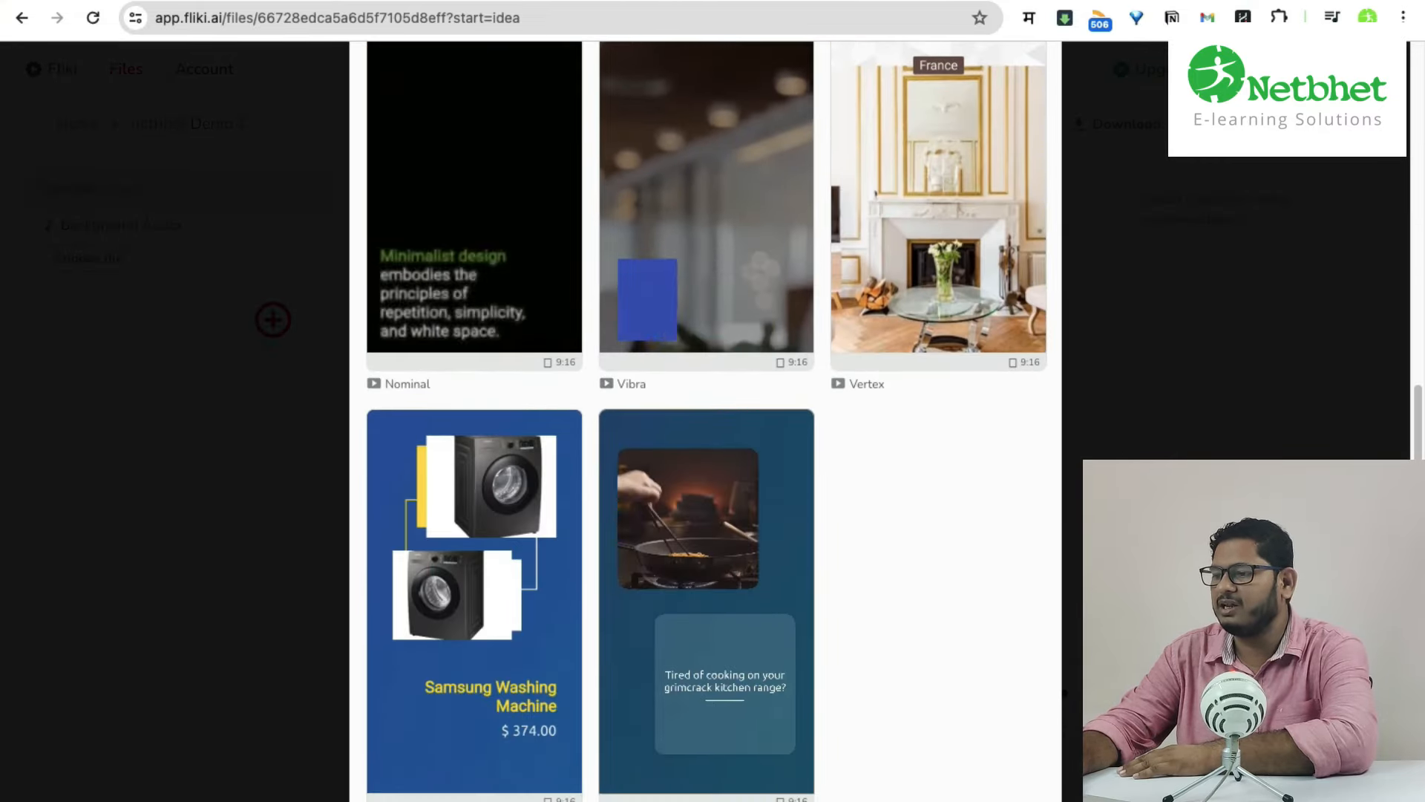
scroll(706, 445, up, 1)
scroll(705, 445, up, 7)
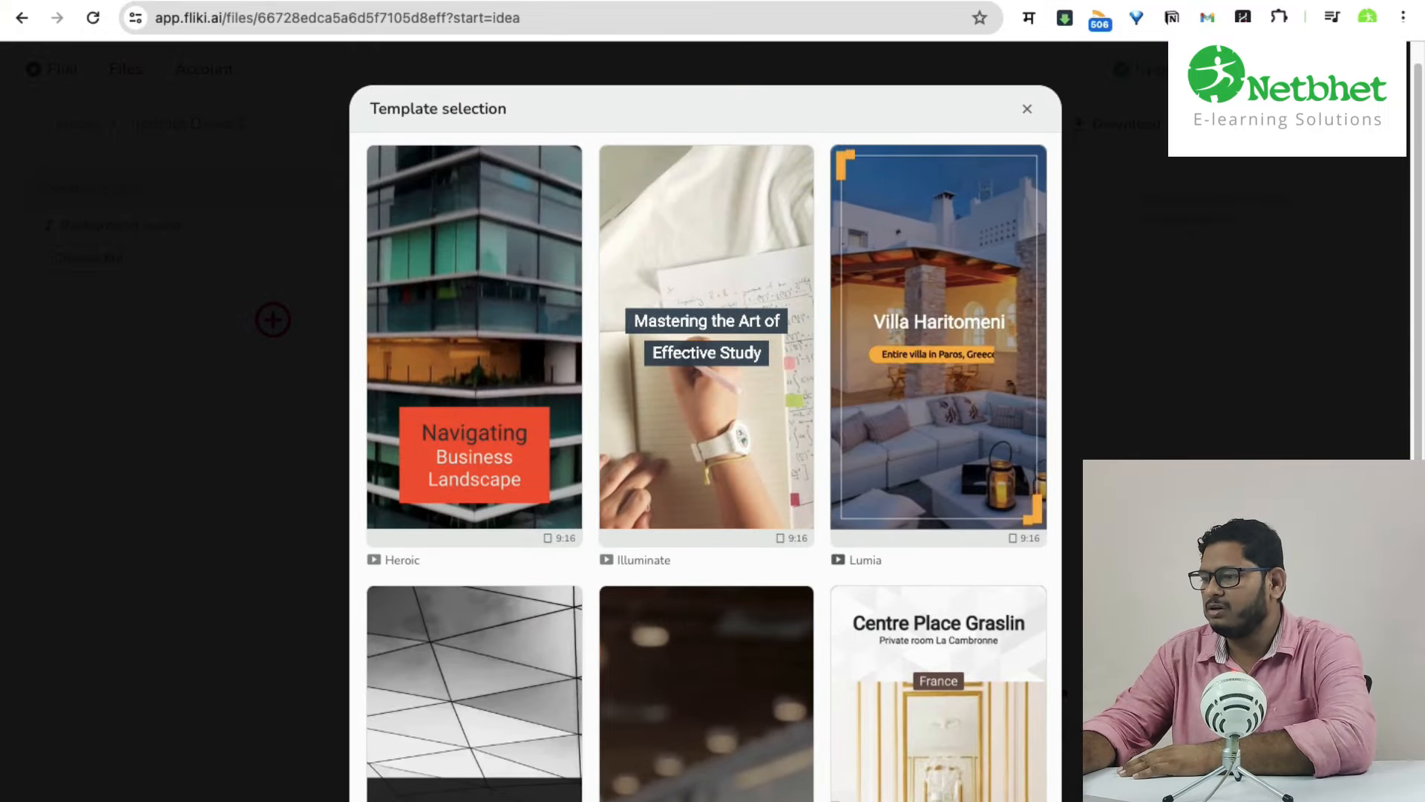
click(938, 334)
scroll(705, 424, down, 1)
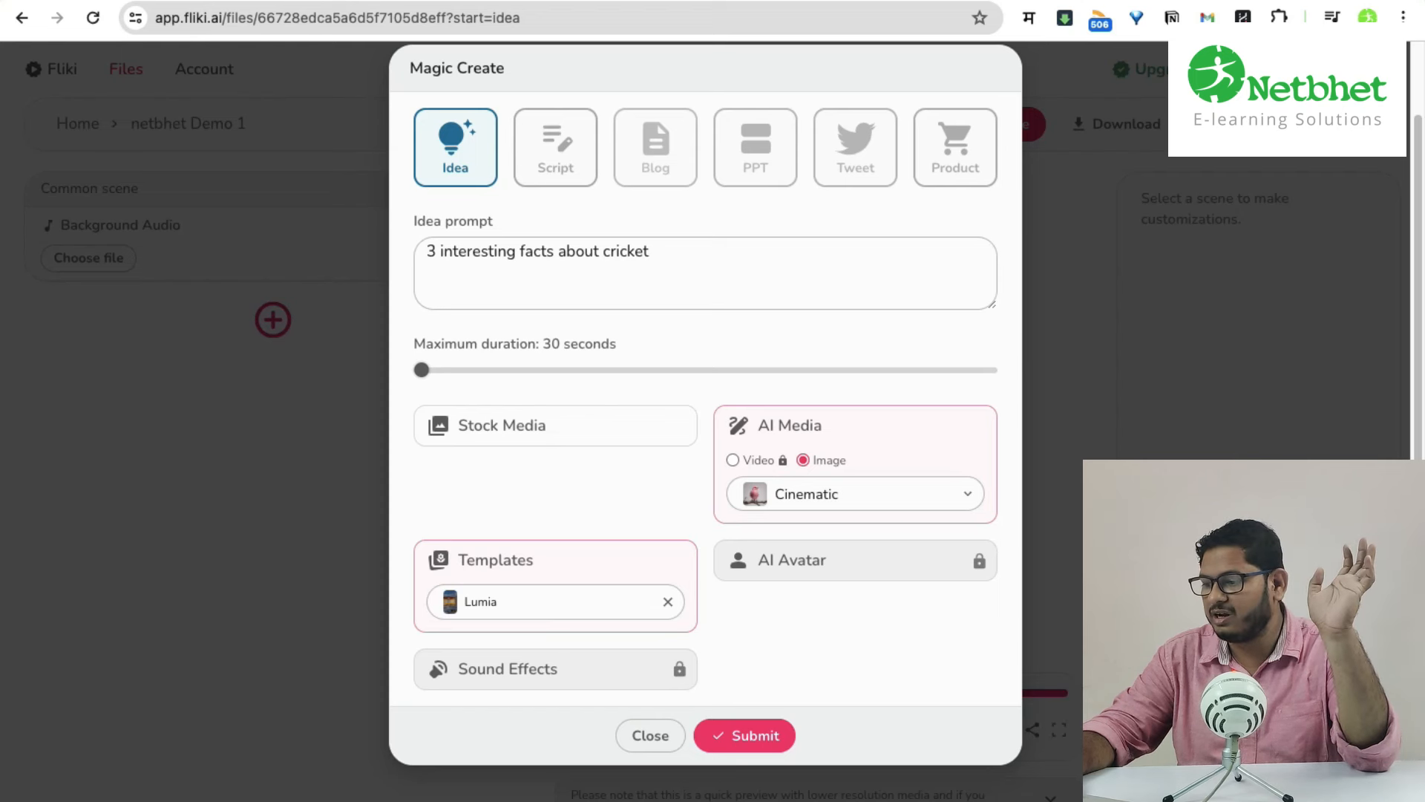
Submit the idea prompt settings to generate the cricket facts video.
click(744, 735)
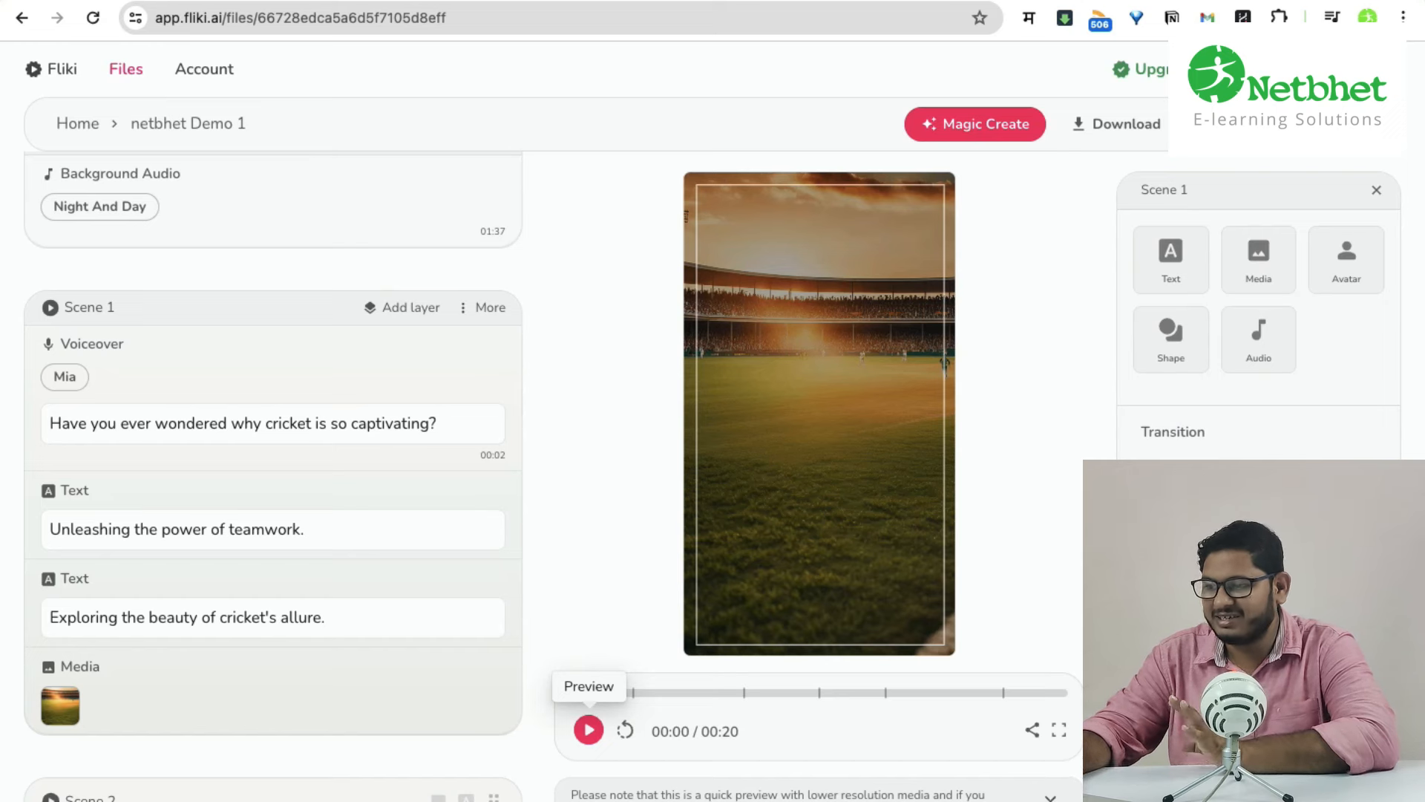
scroll(273, 445, up, 1)
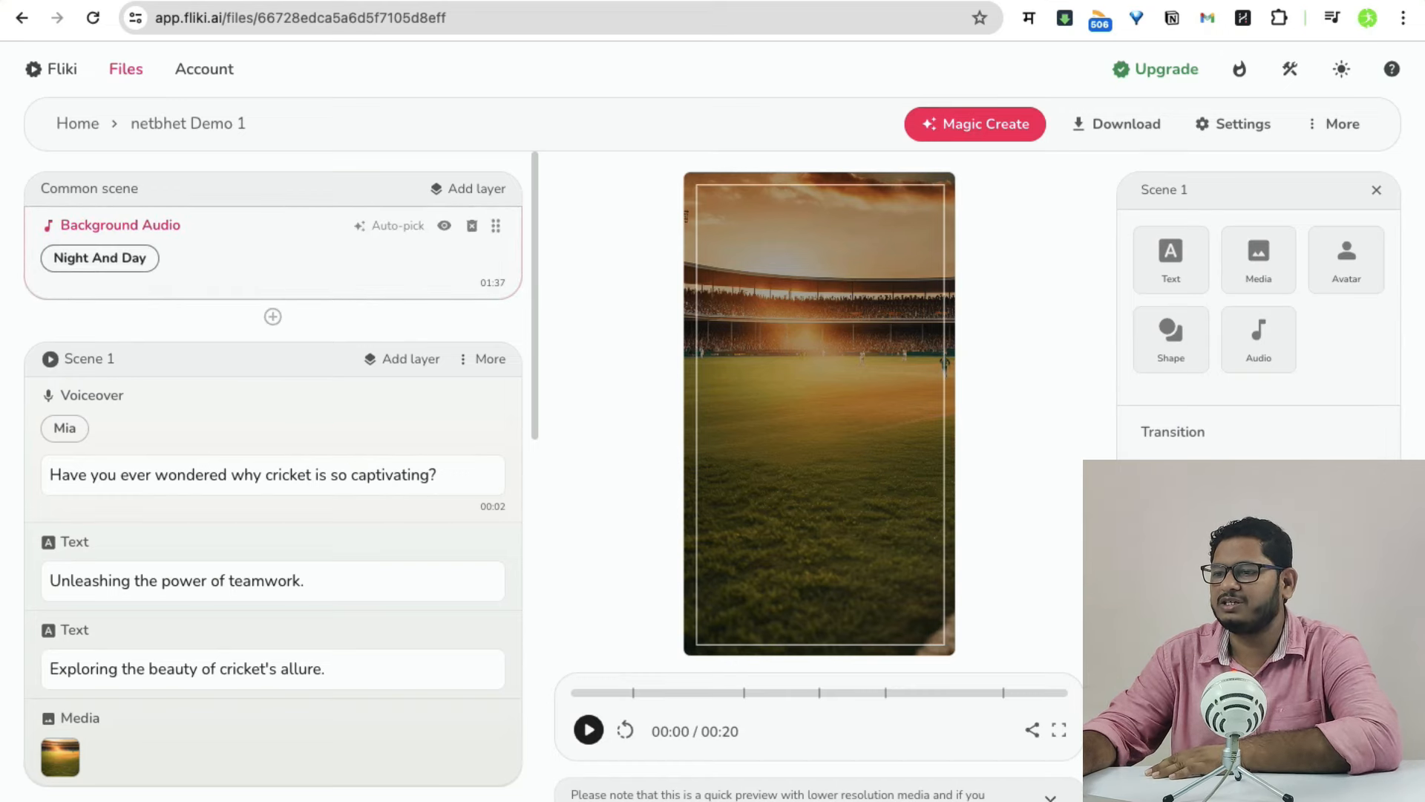
Browse the stock music for the common scene's background audio, close the library, and use auto-pick for the track.
click(100, 258)
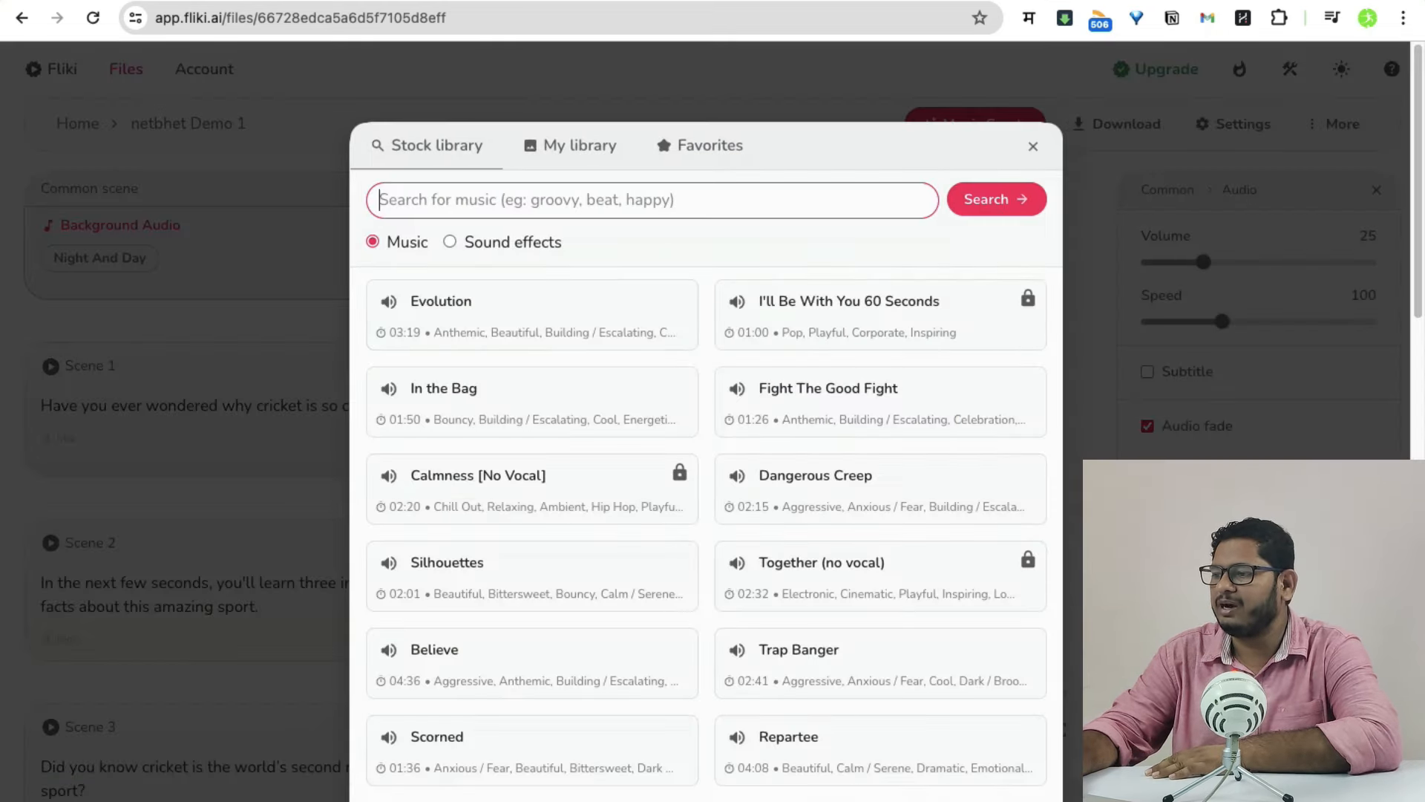
scroll(880, 520, down, 5)
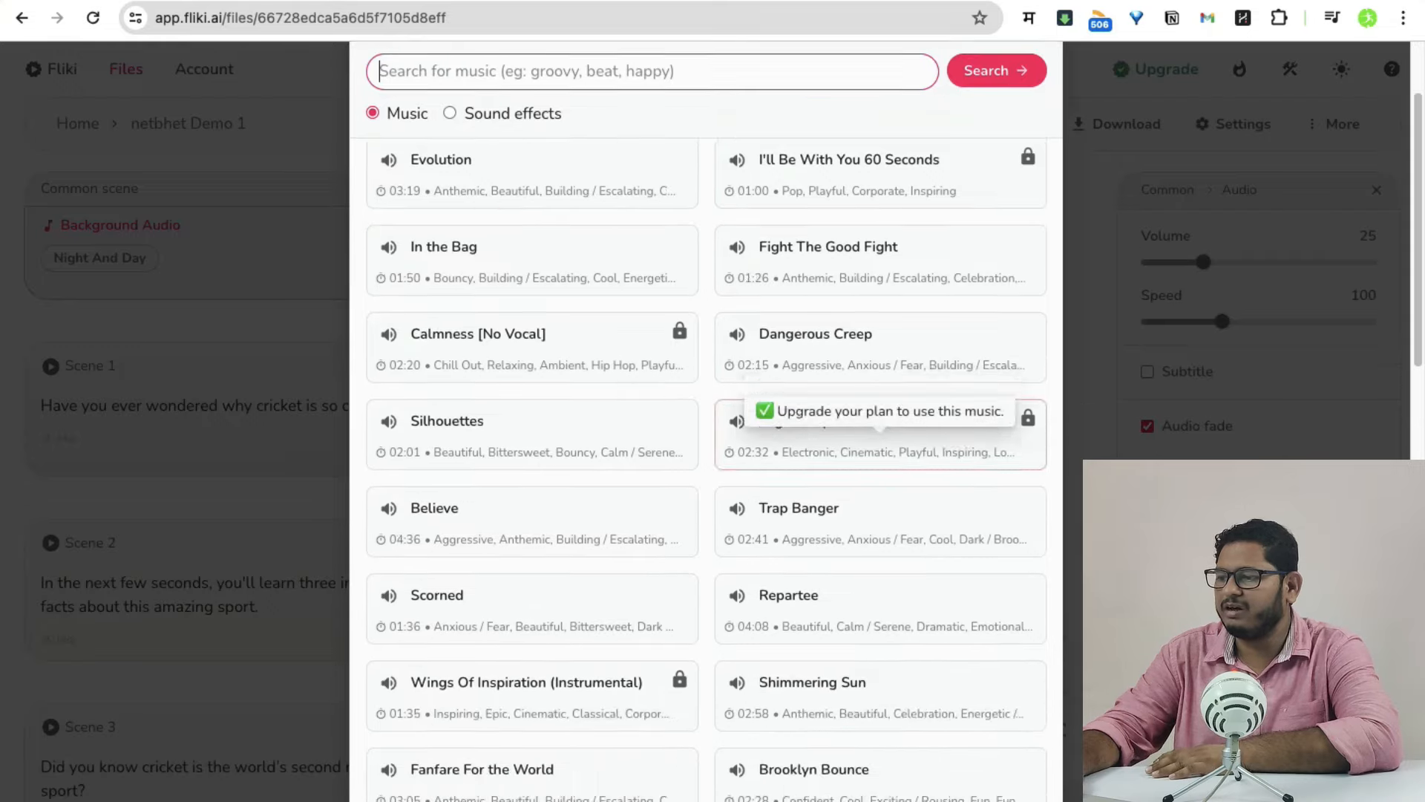
scroll(881, 593, up, 5)
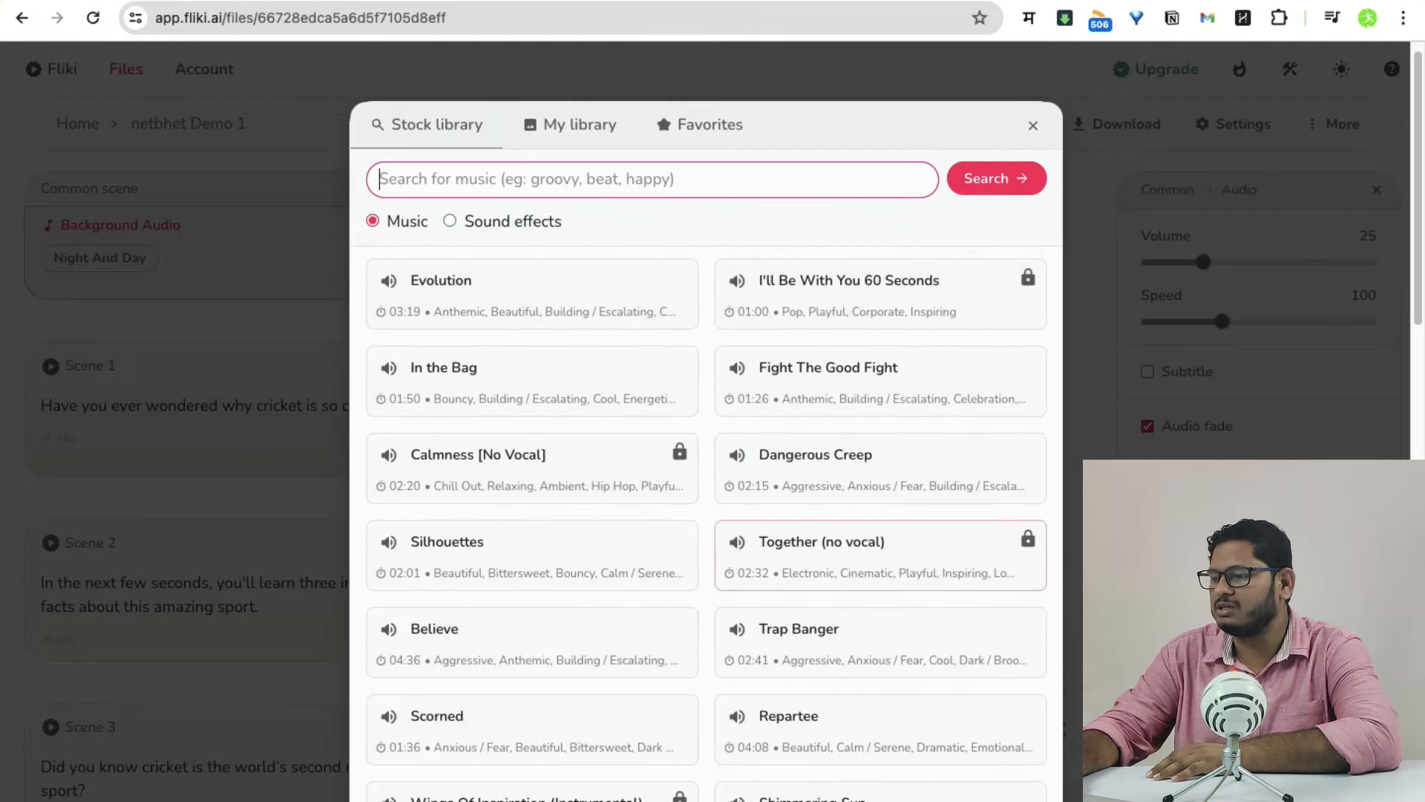
key(Escape)
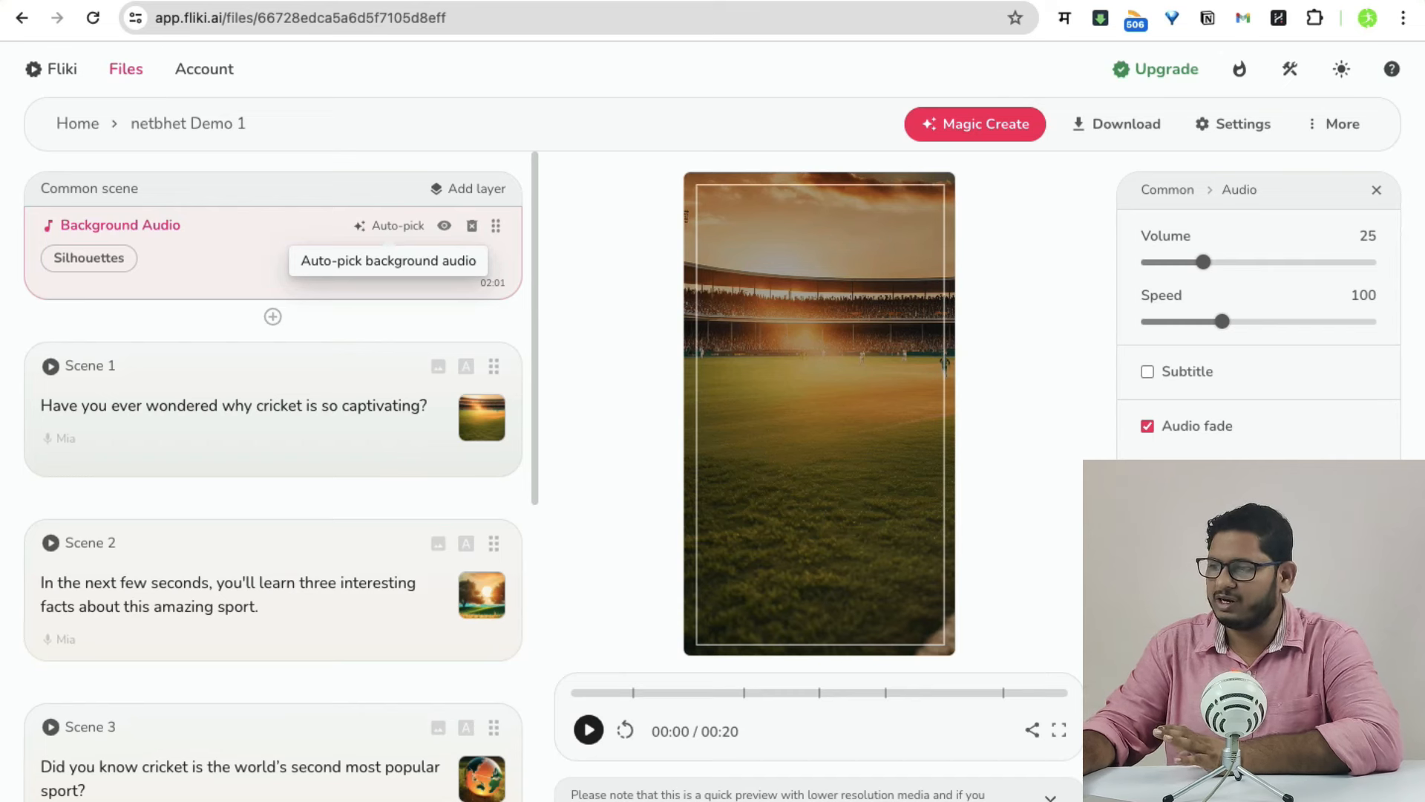
click(389, 226)
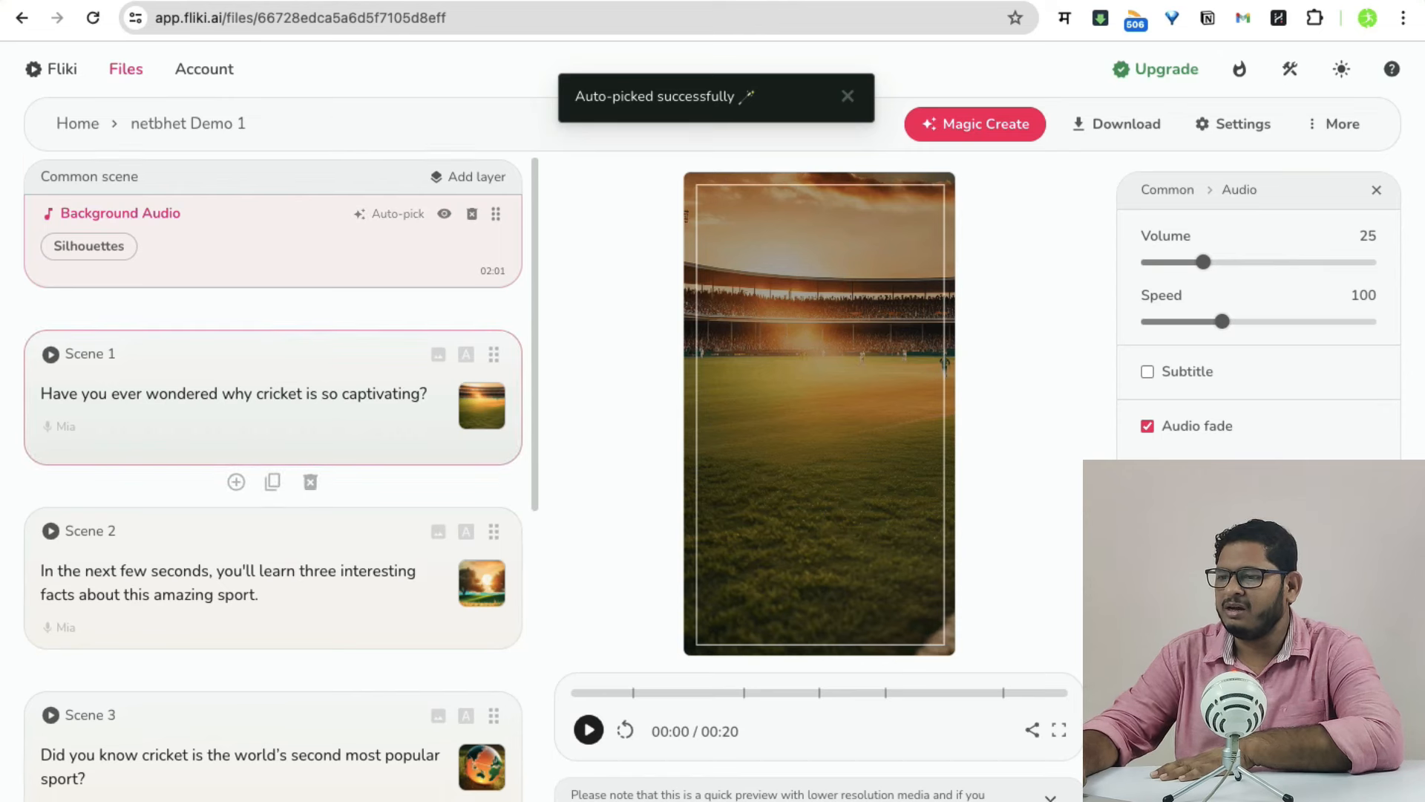
Review the scripts and images of all the generated scenes, and open Scene 1 for editing.
scroll(273, 415, down, 2)
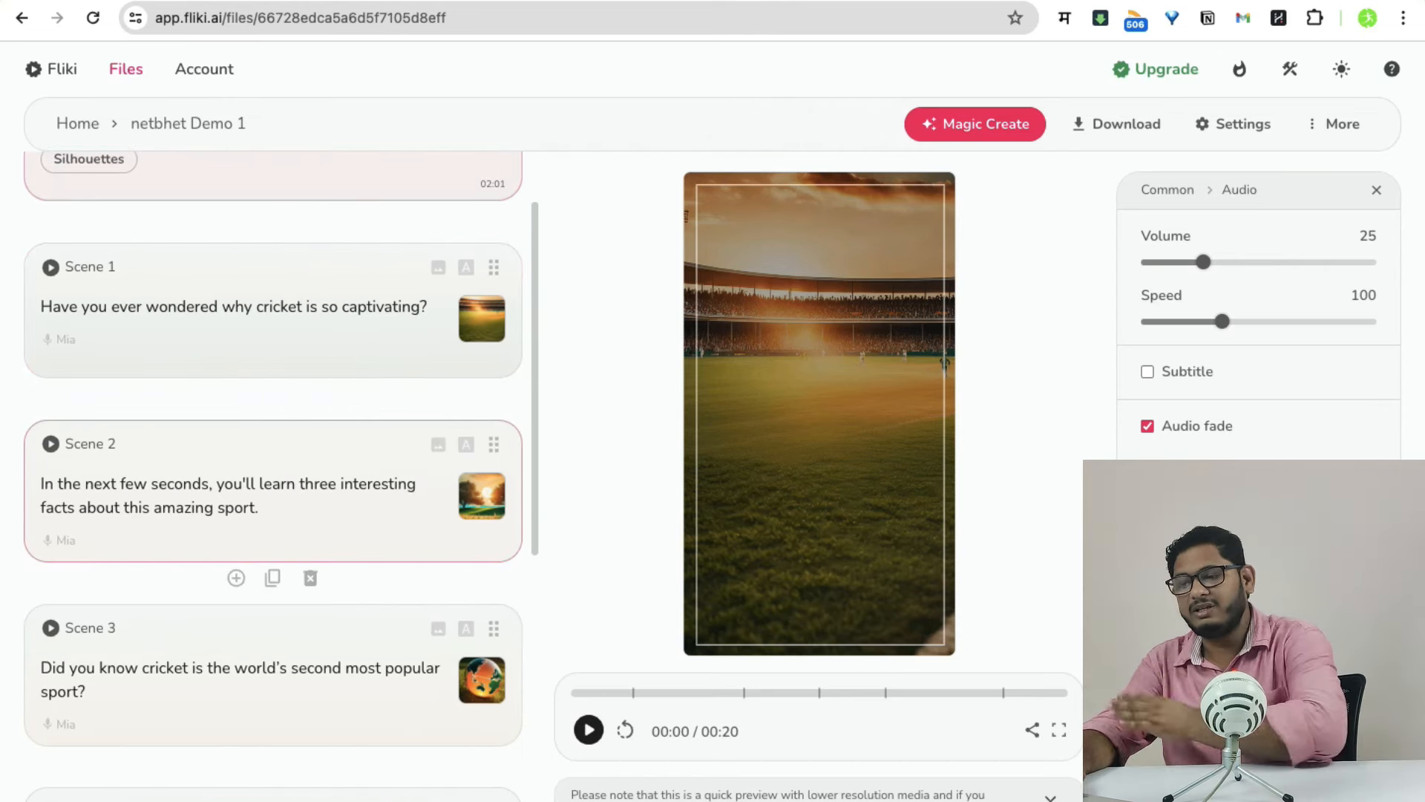
scroll(273, 475, down, 10)
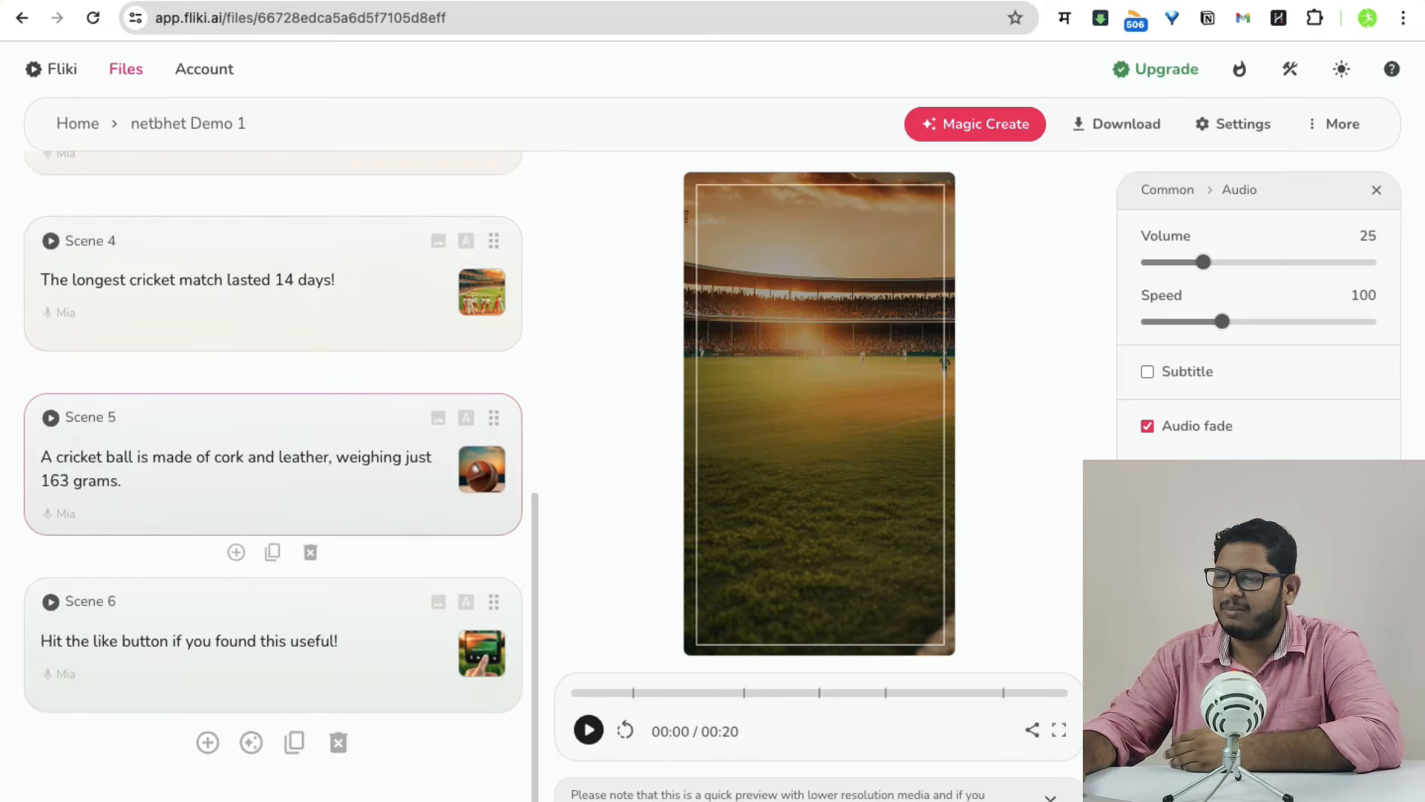
scroll(273, 654, up, 10)
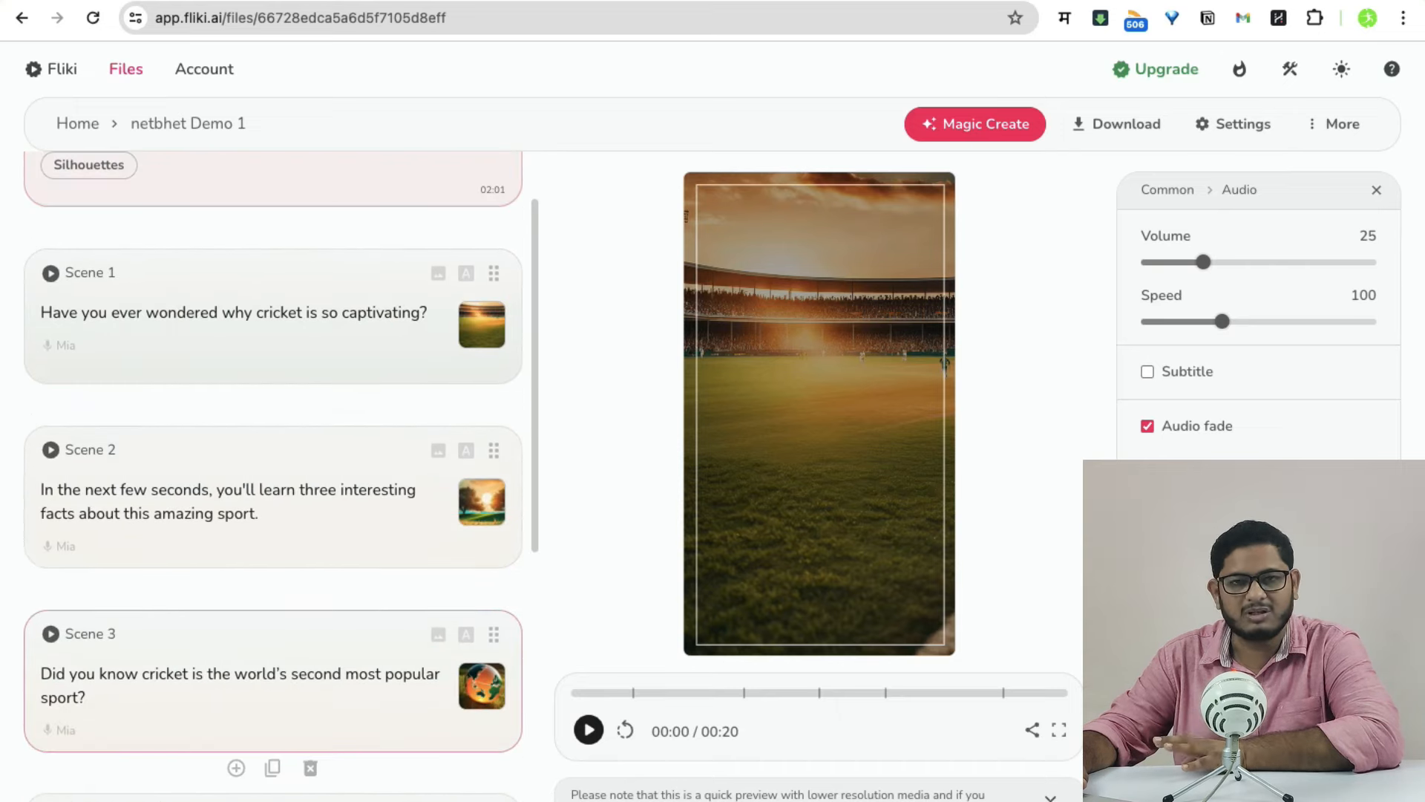
scroll(273, 520, up, 3)
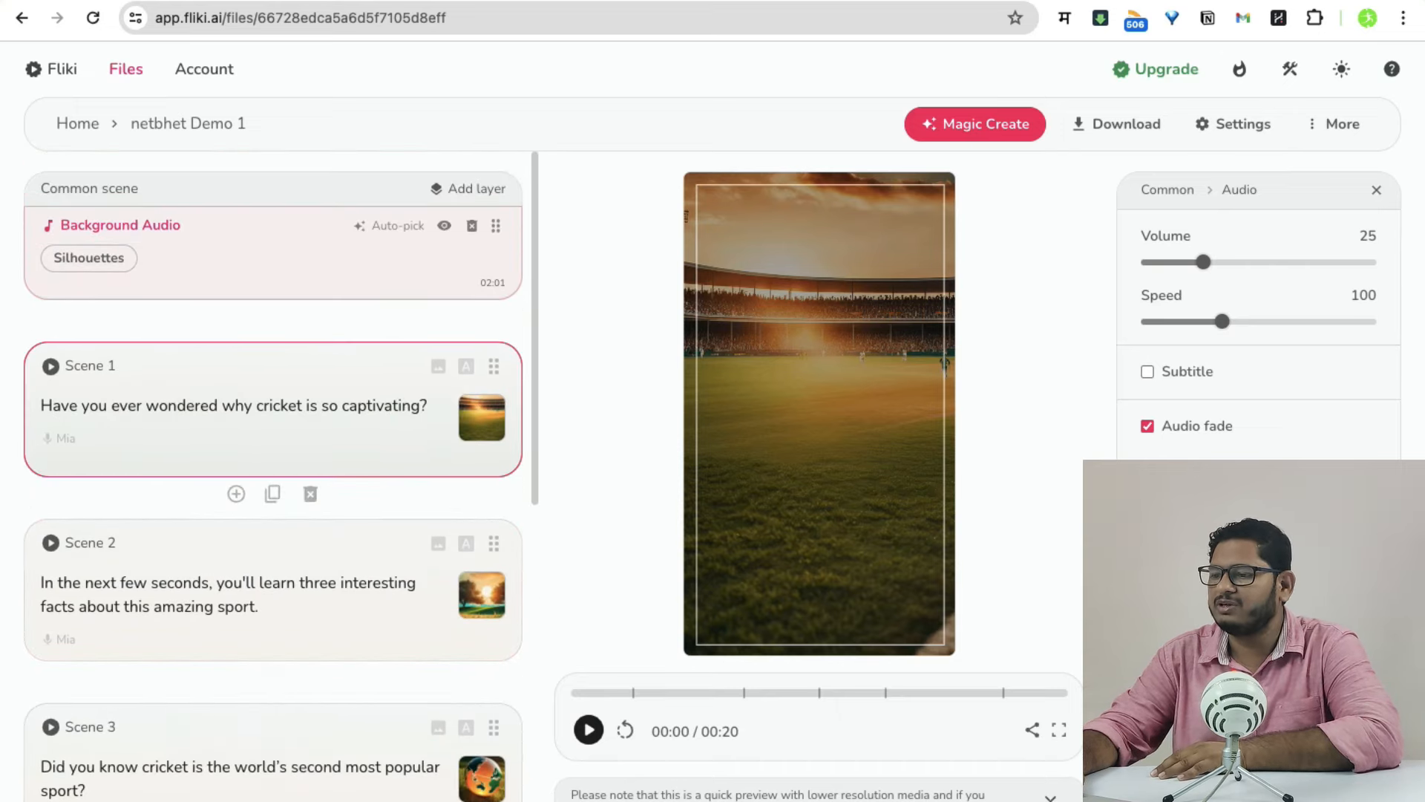
click(428, 405)
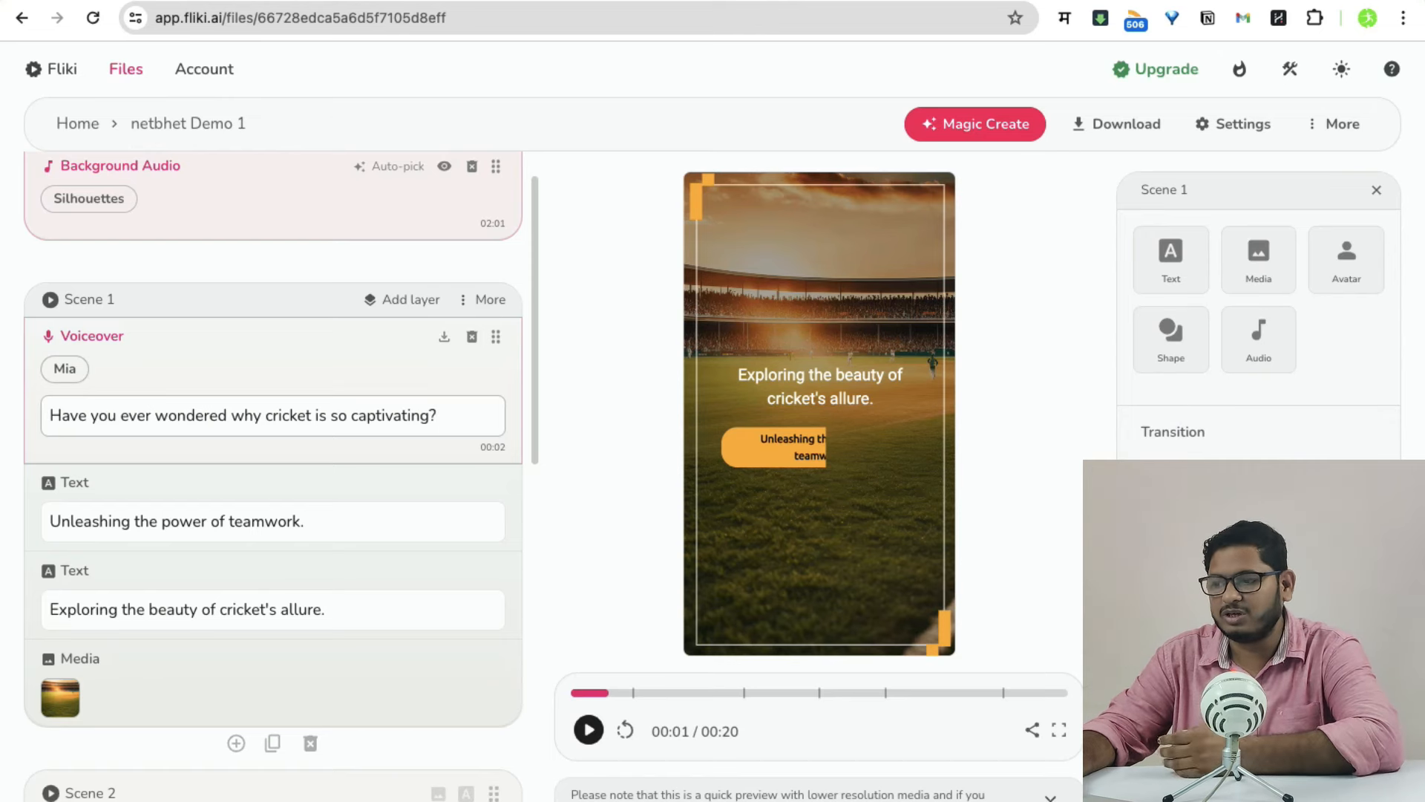
Open Scene 1's voice selection, view the language and dialect options while keeping English (United States), and sample the Elizabeth and Rick voices.
click(64, 369)
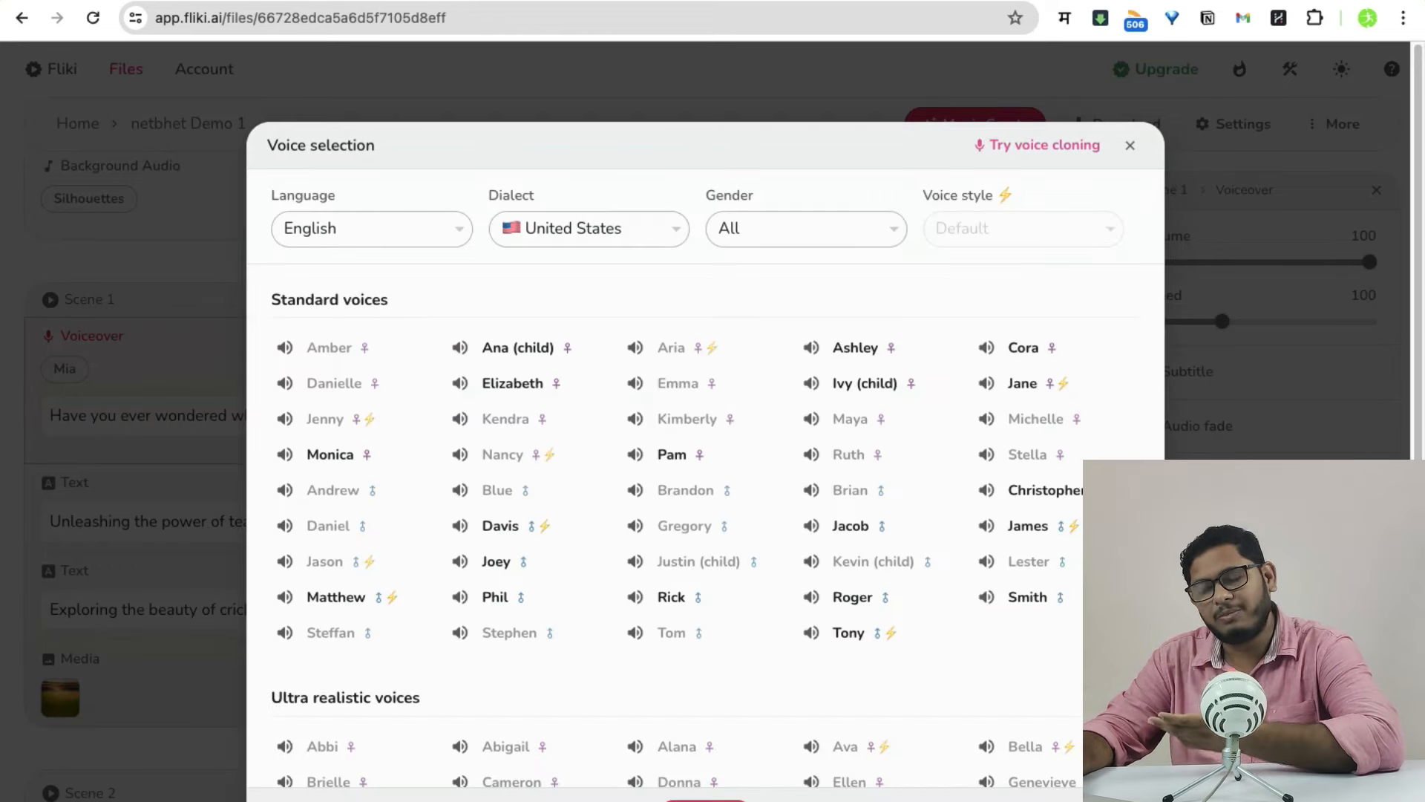
click(372, 228)
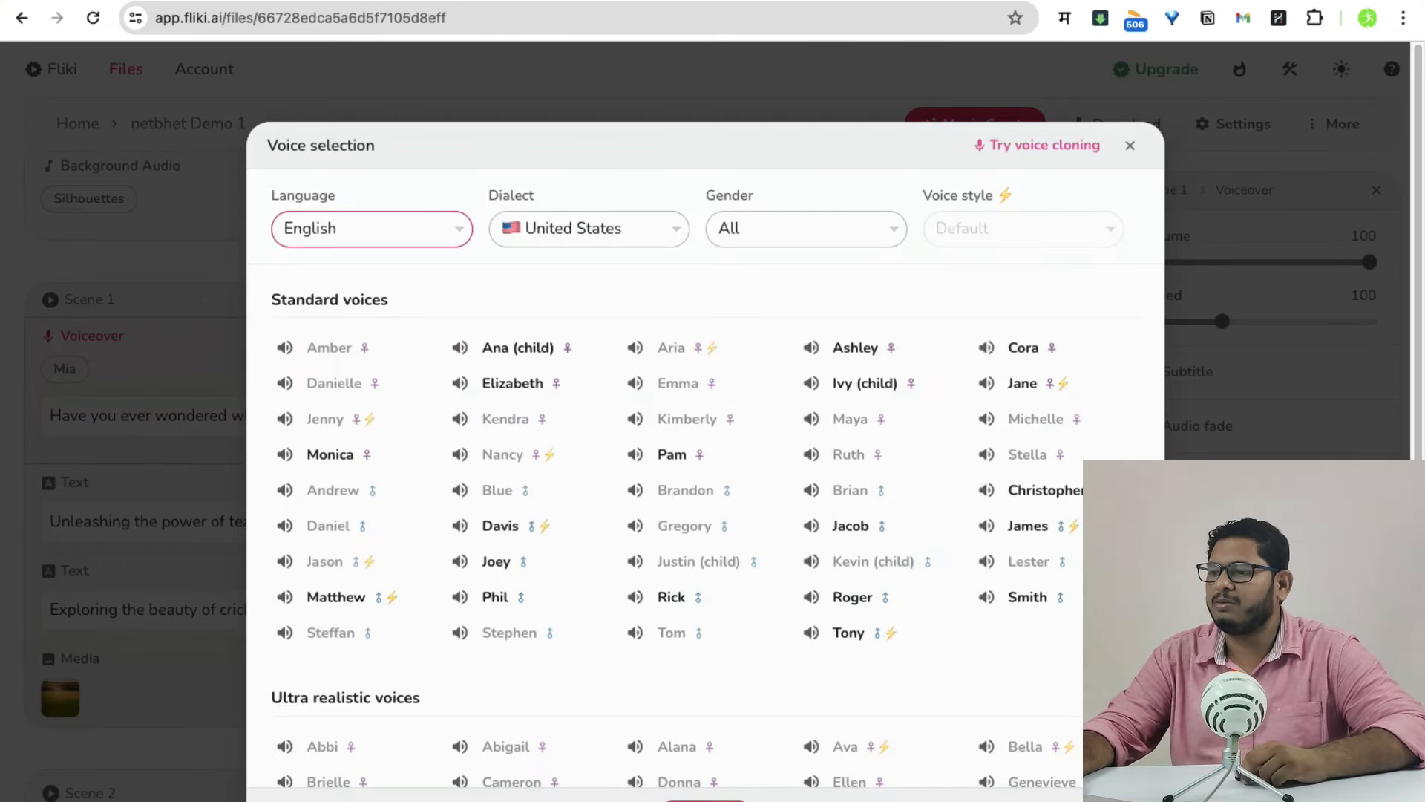
click(372, 228)
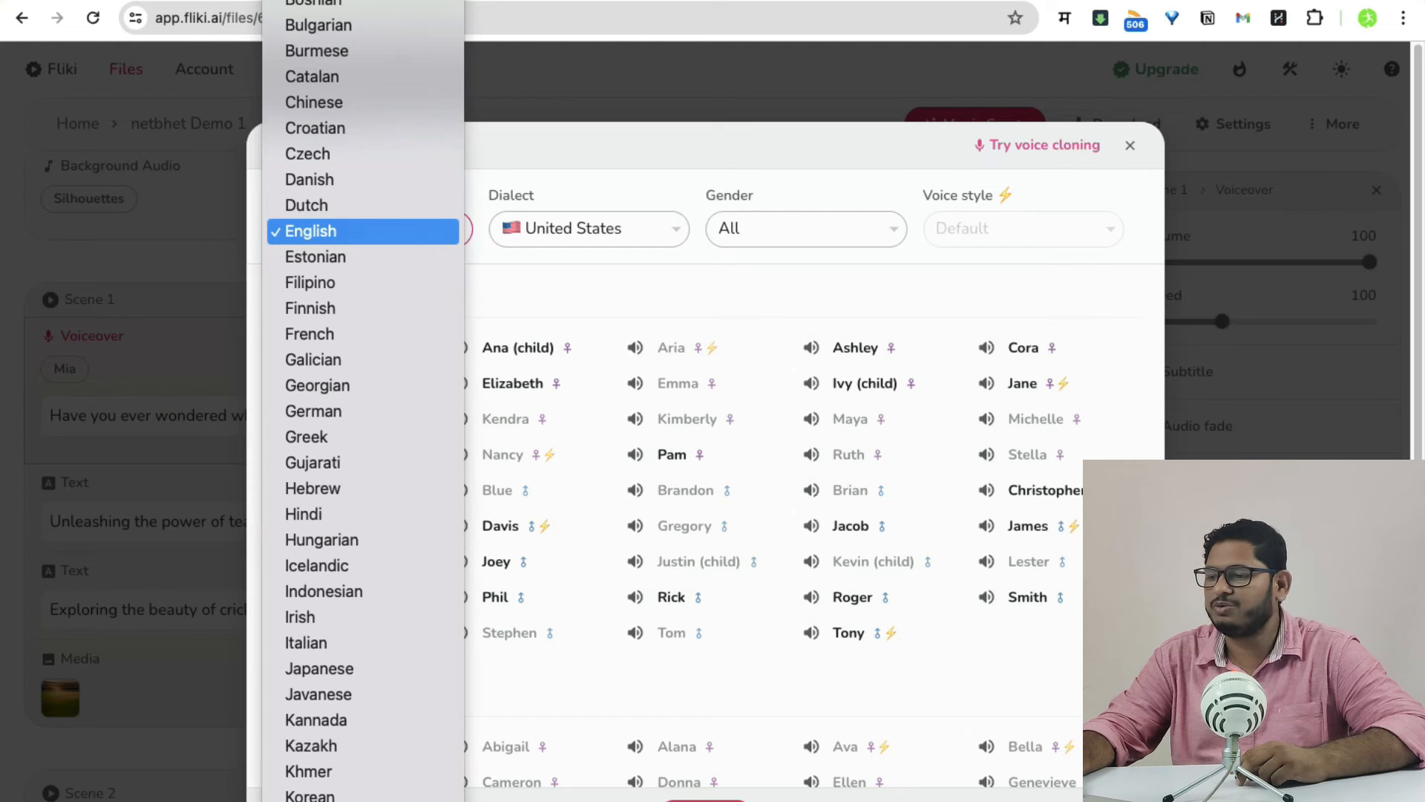
click(589, 229)
click(589, 229)
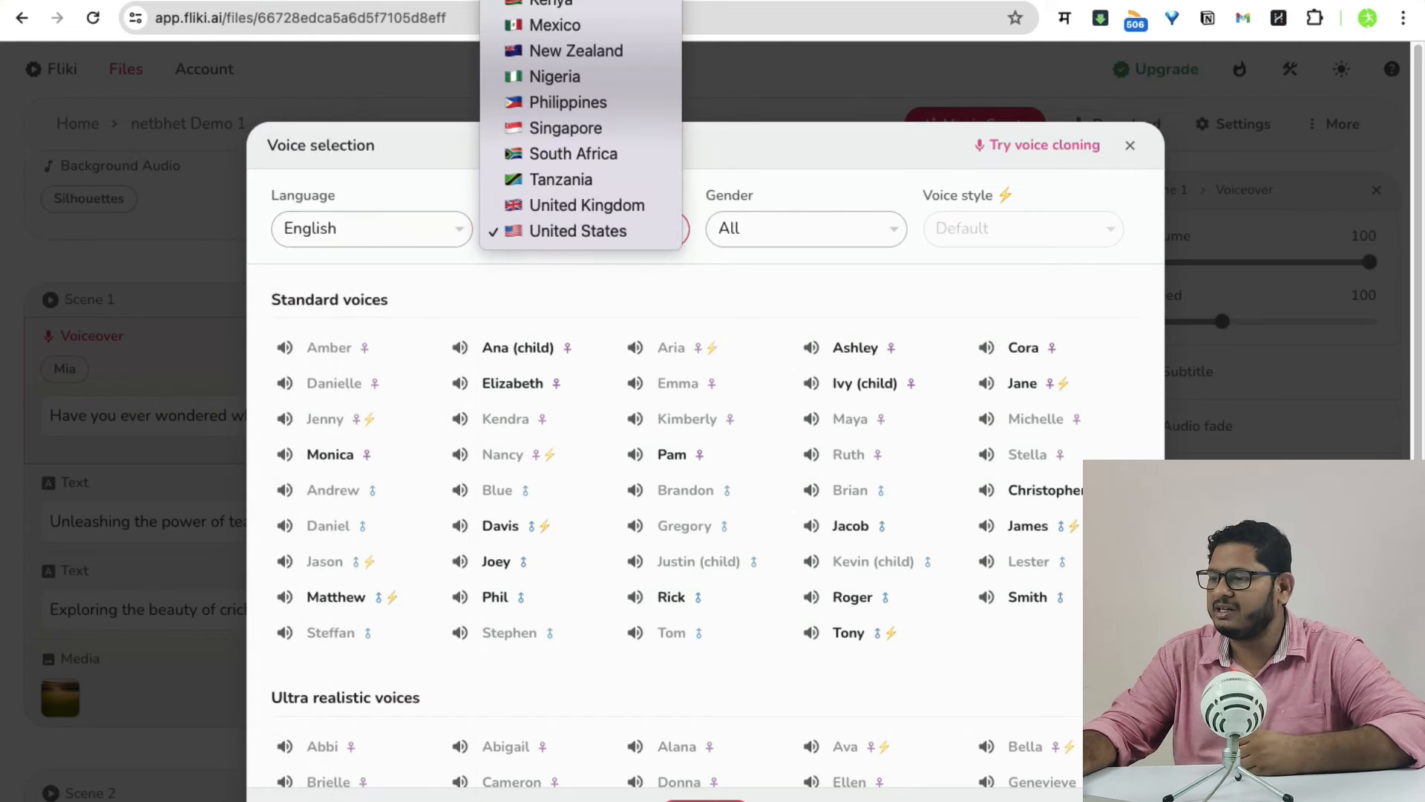
click(518, 343)
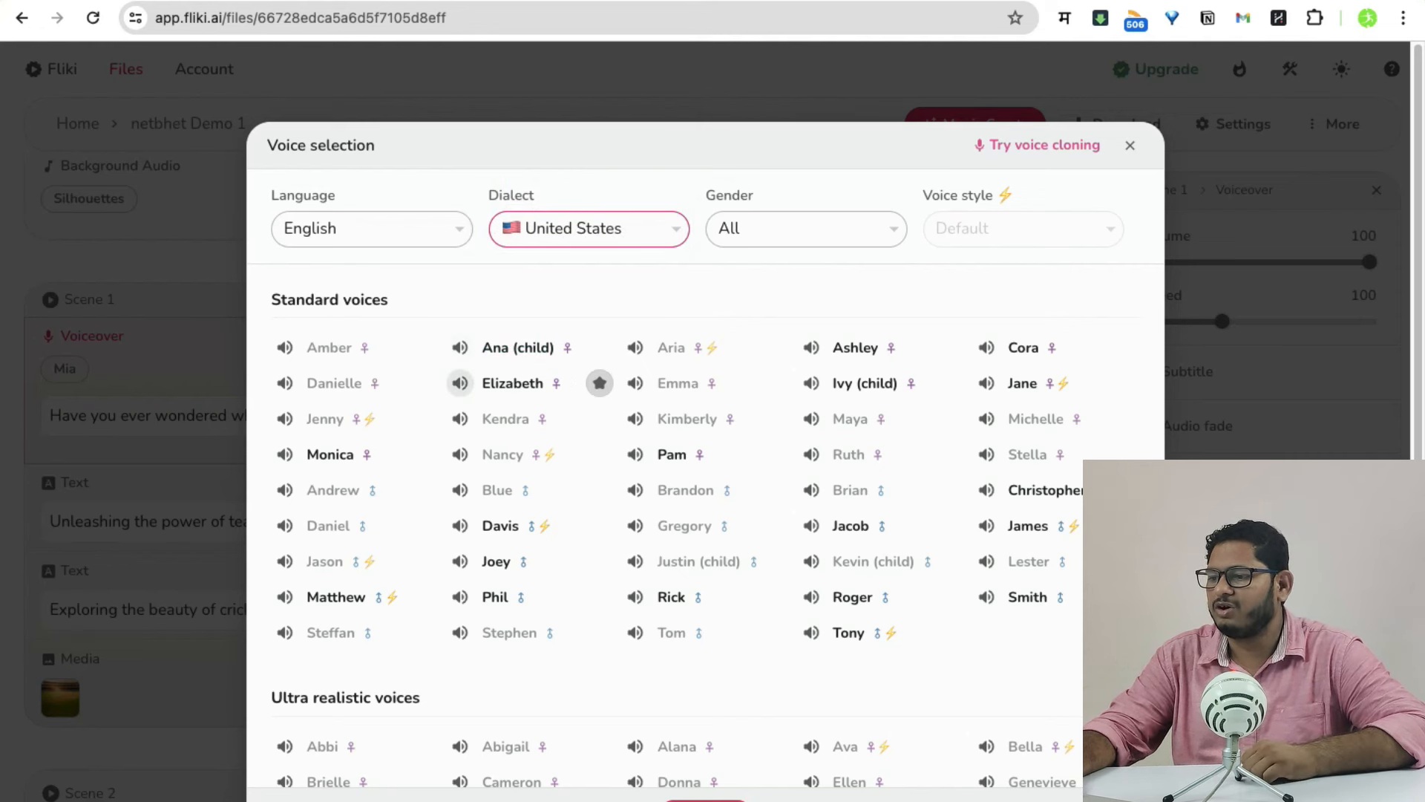
click(460, 383)
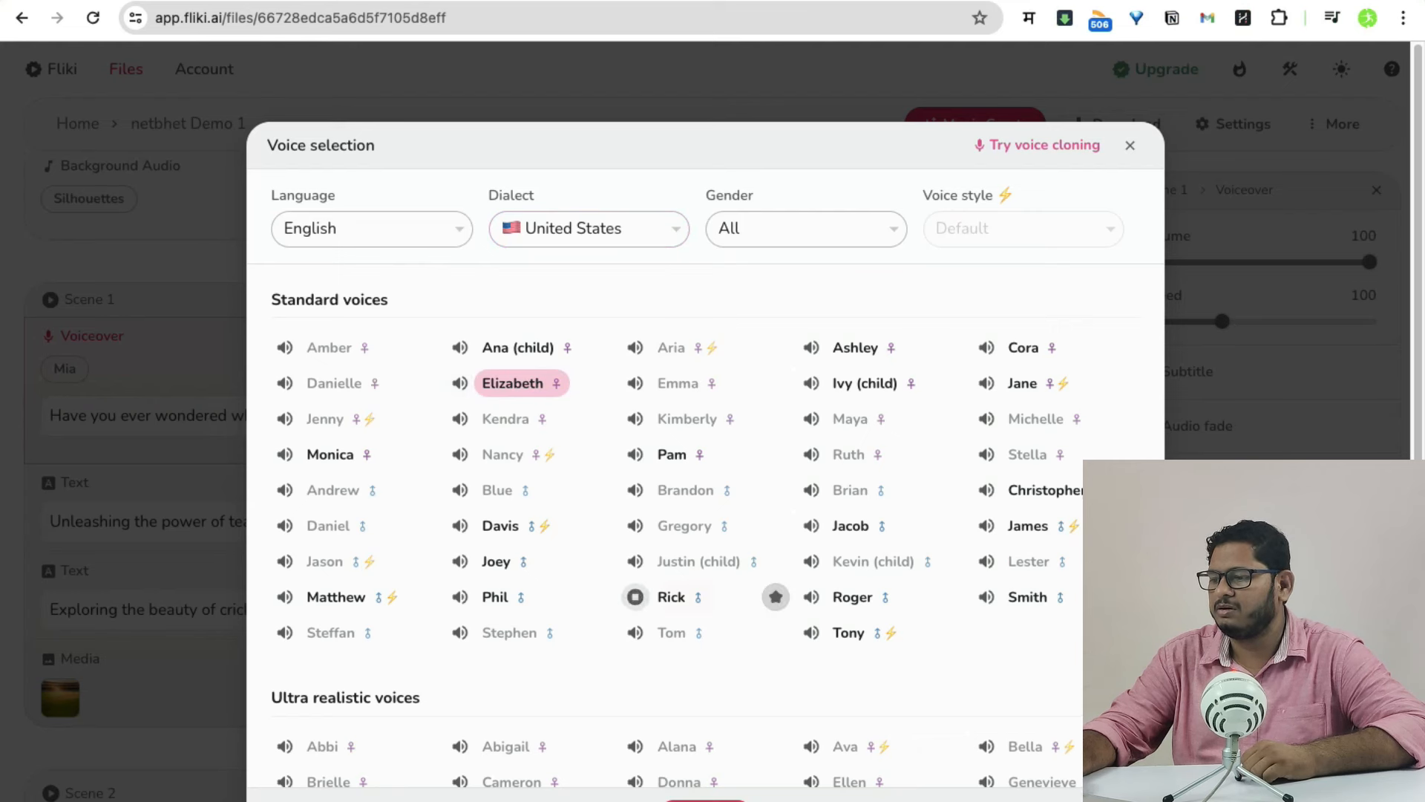
click(636, 597)
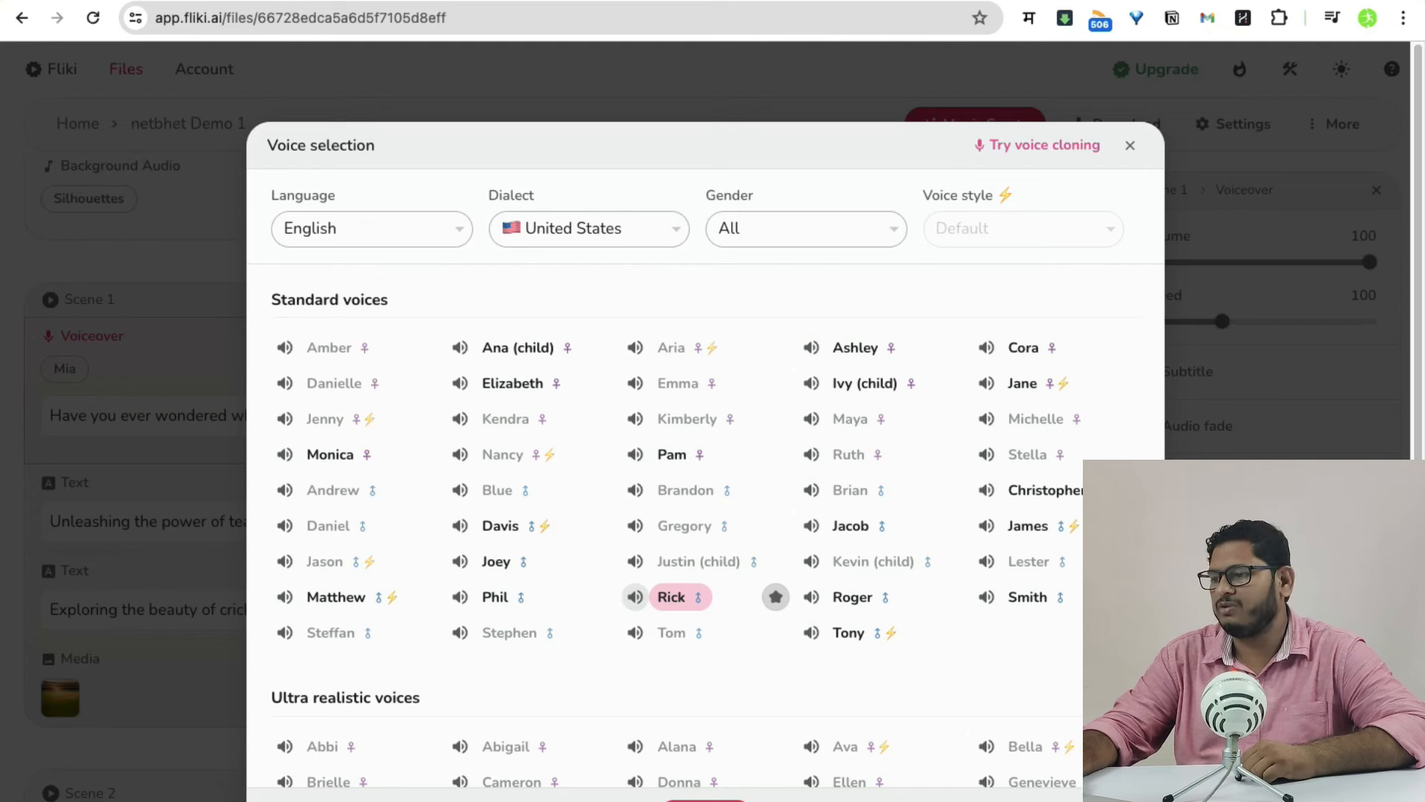
Filter the voices by Male gender, sample Matthew and Tony, and apply the Smith voice to the voiceover.
click(787, 228)
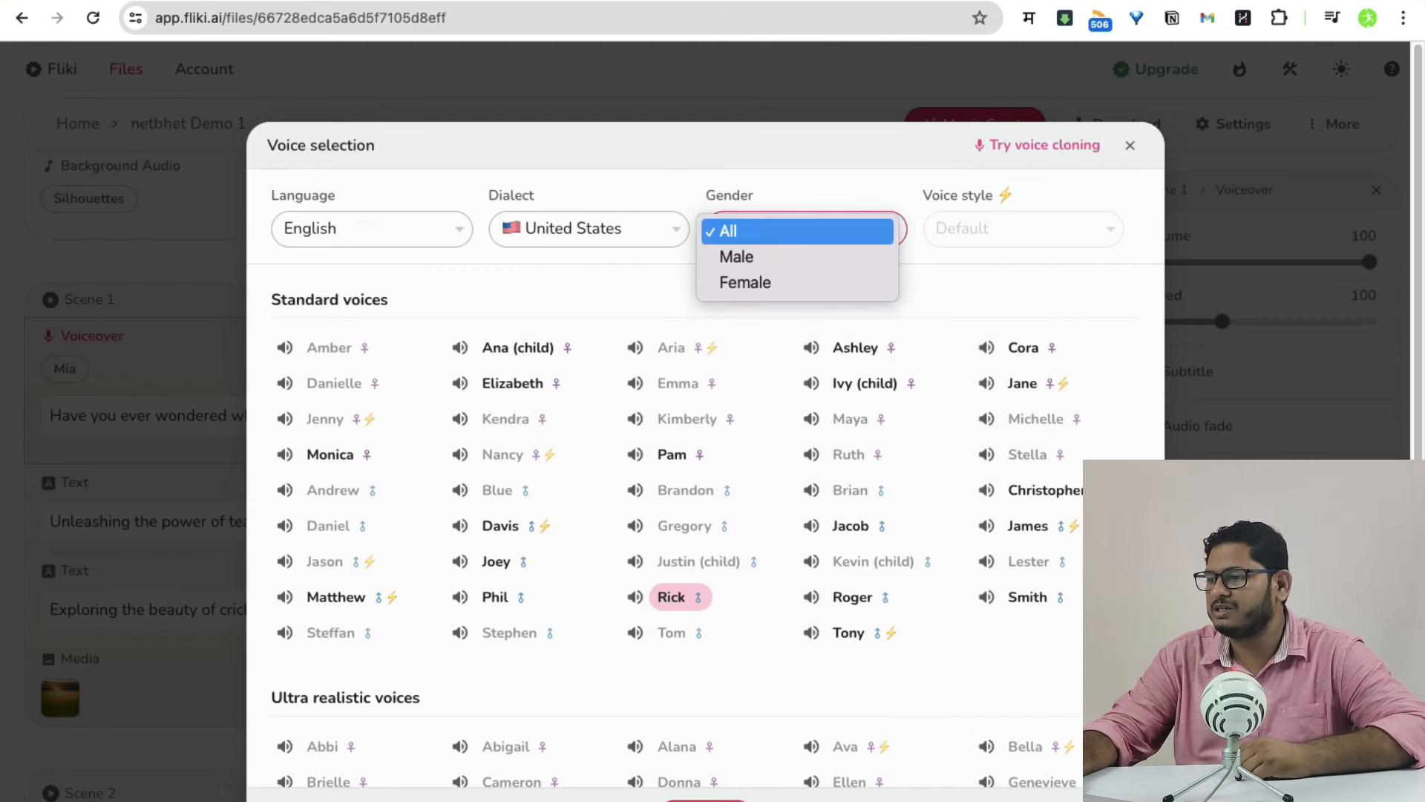
click(787, 257)
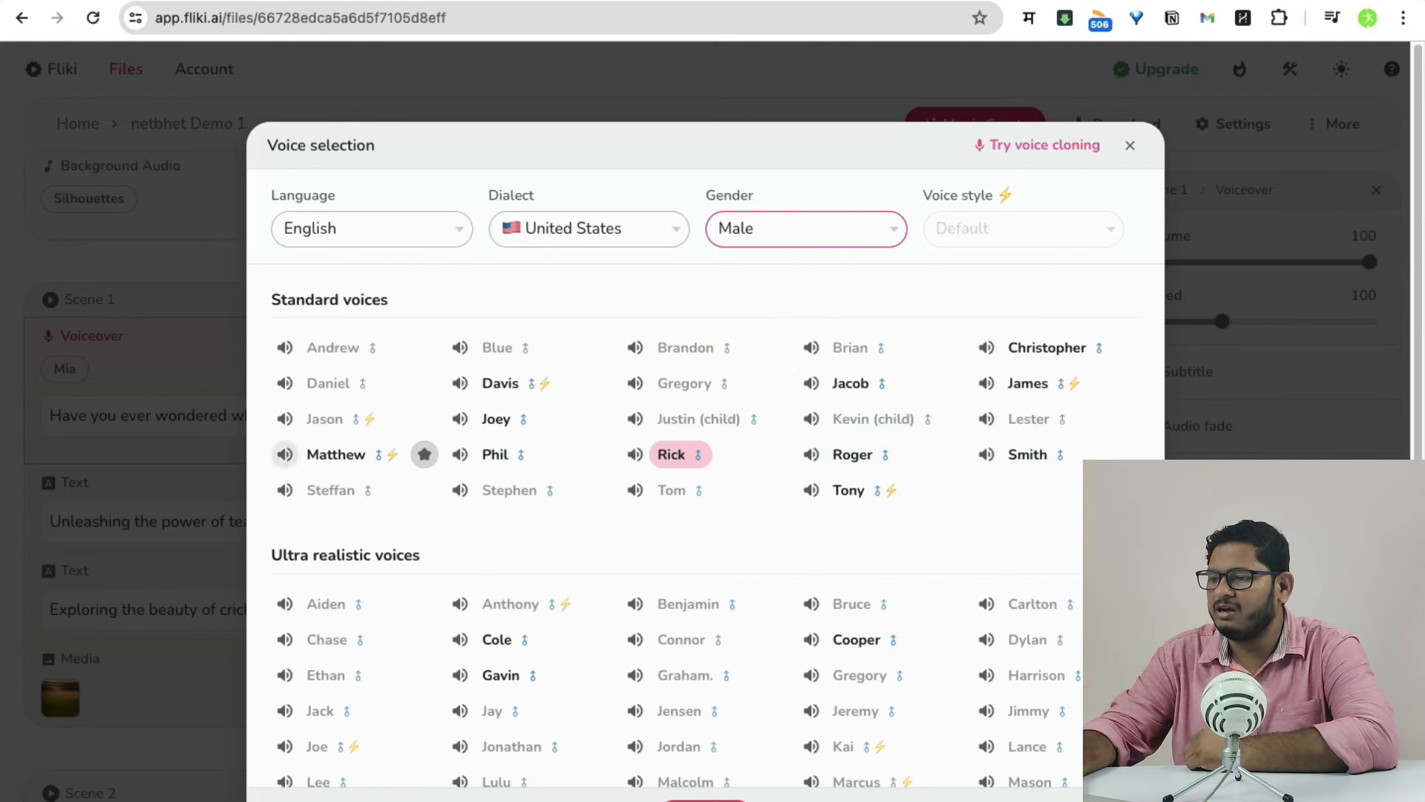
click(336, 455)
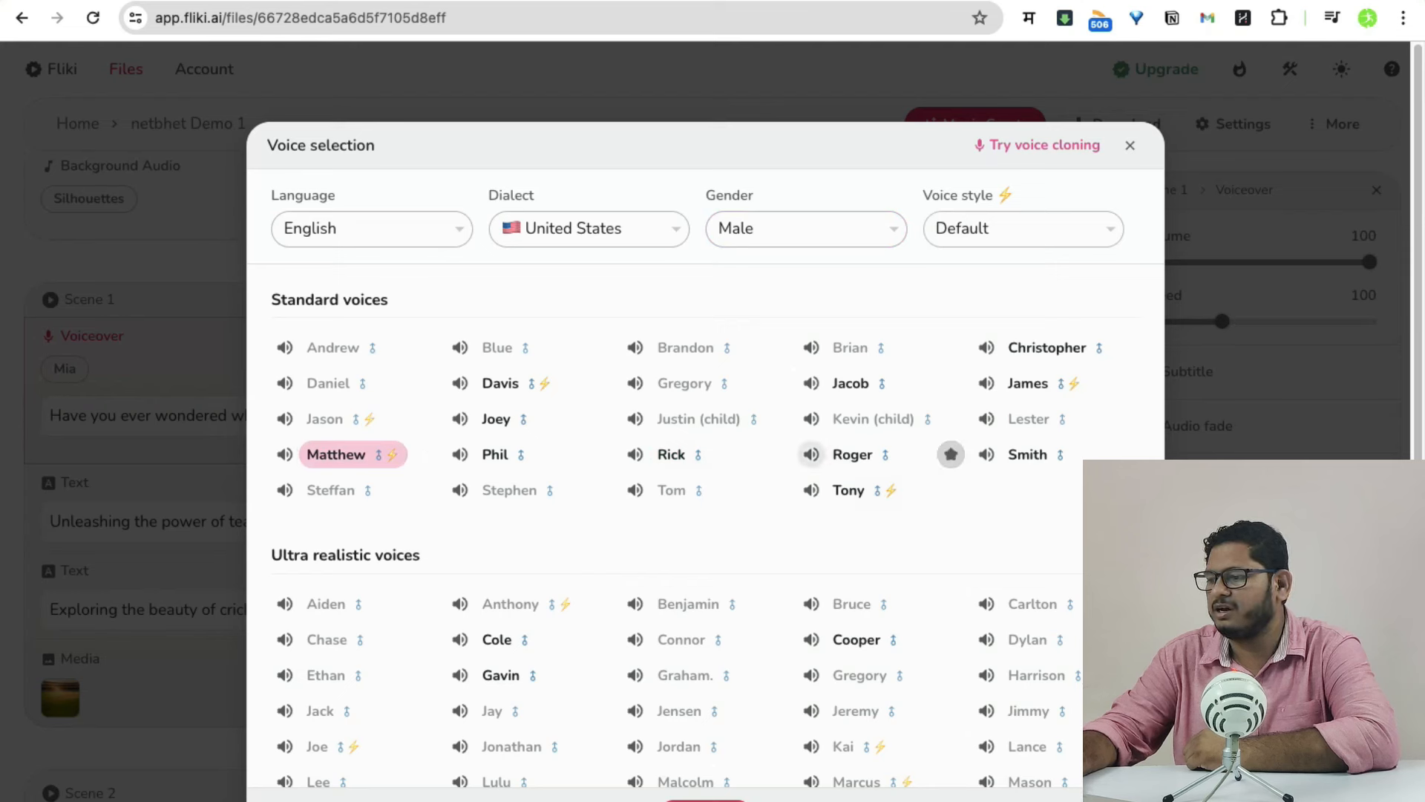
click(811, 489)
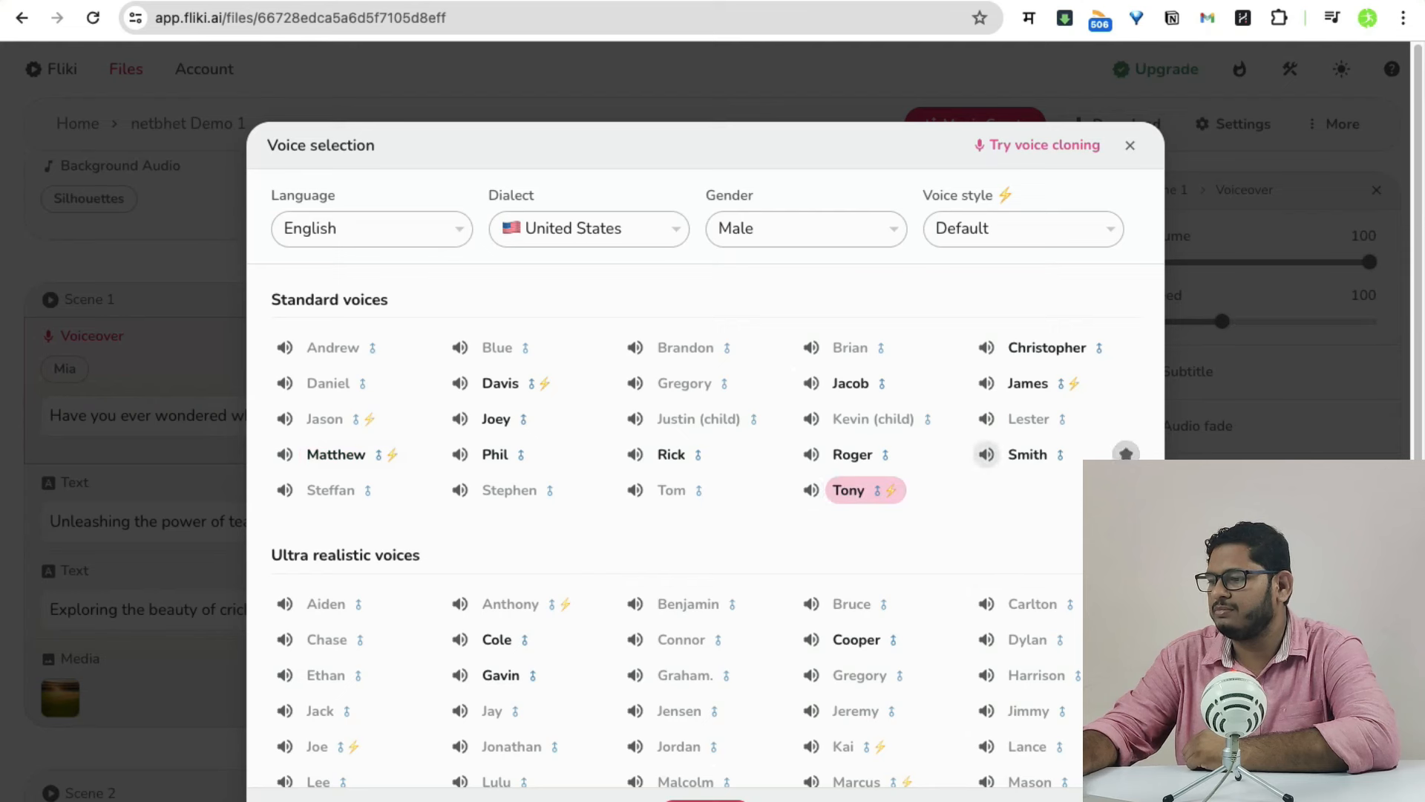
click(986, 455)
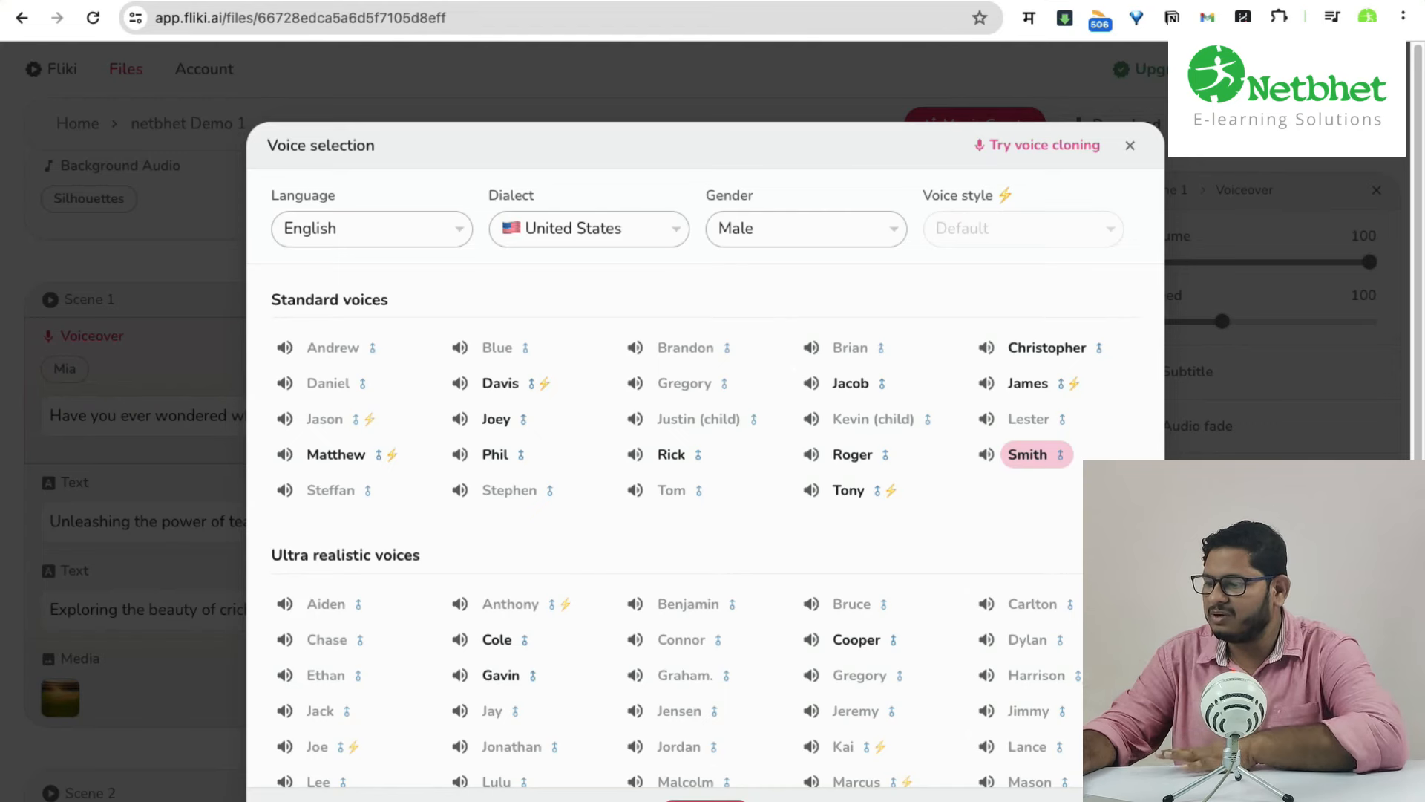
click(705, 800)
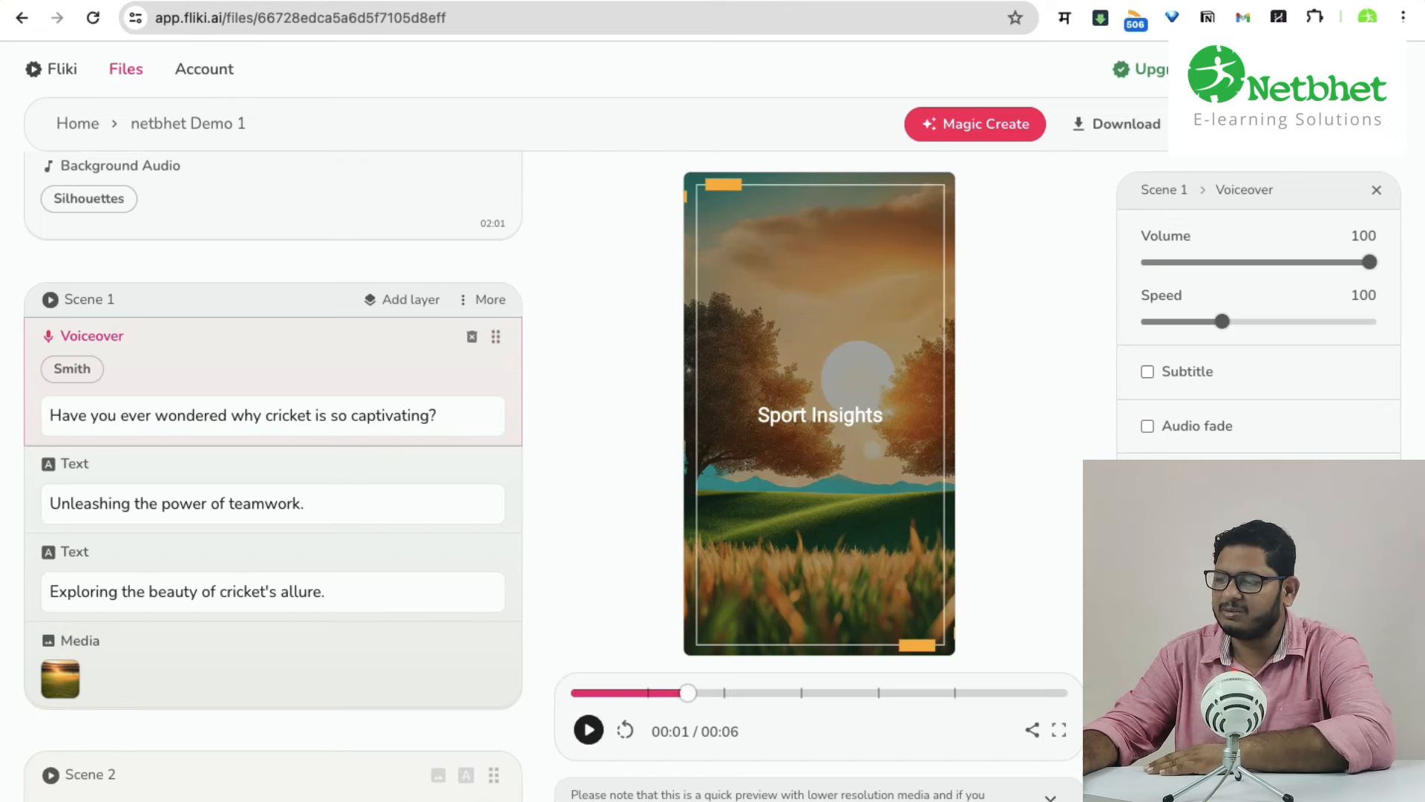
Play the video from the start to check the voiceover, and view the options of Scene 1's first text layer.
click(574, 693)
click(588, 729)
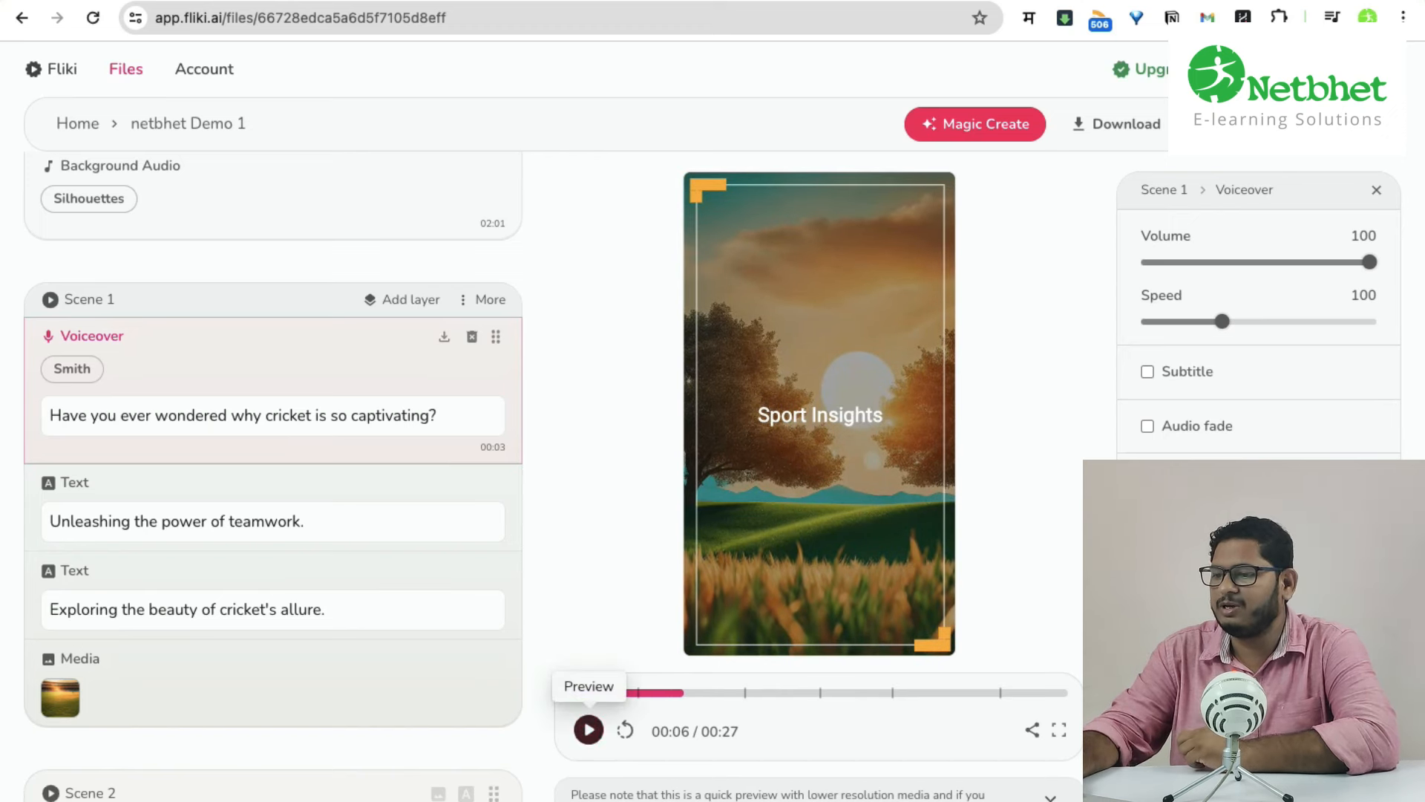
scroll(273, 513, down, 2)
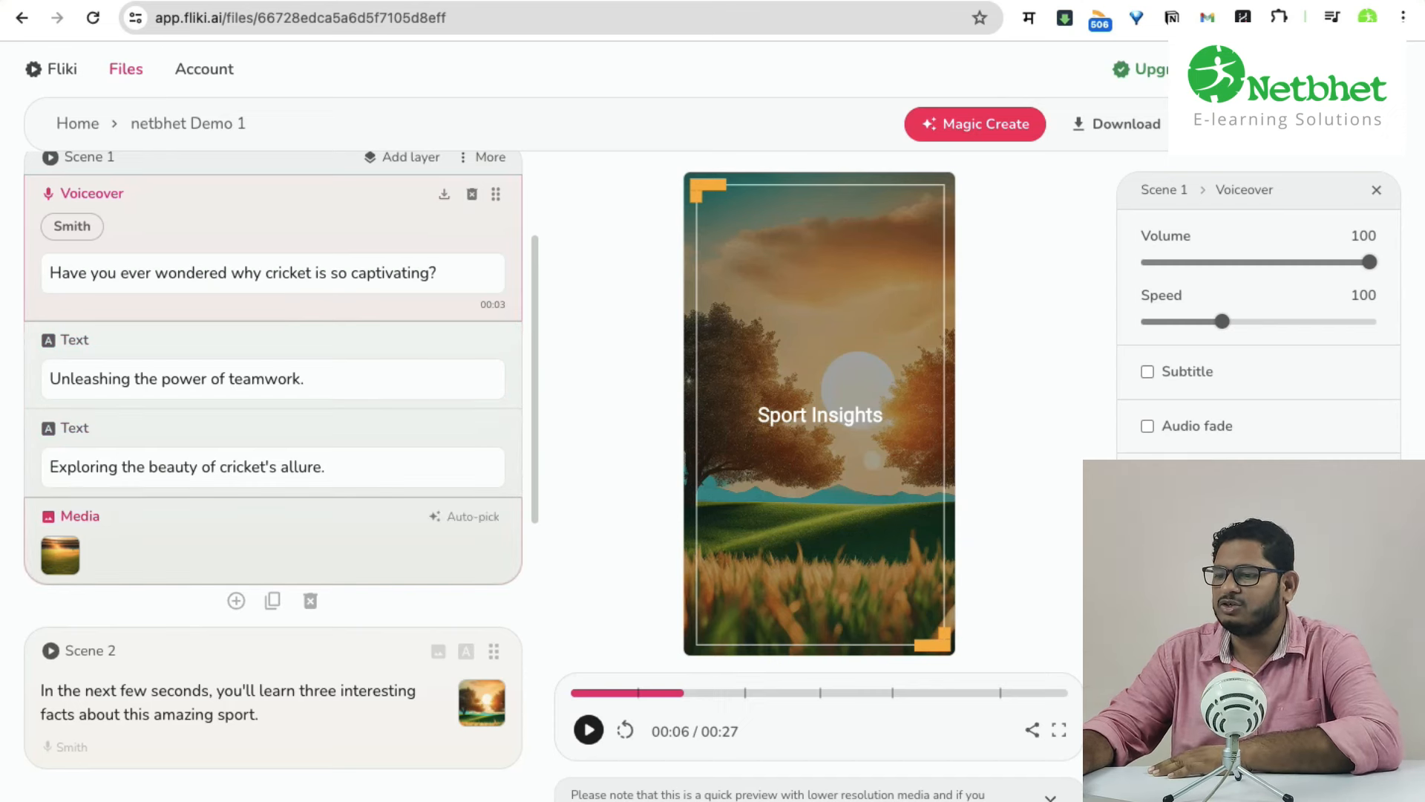
click(312, 379)
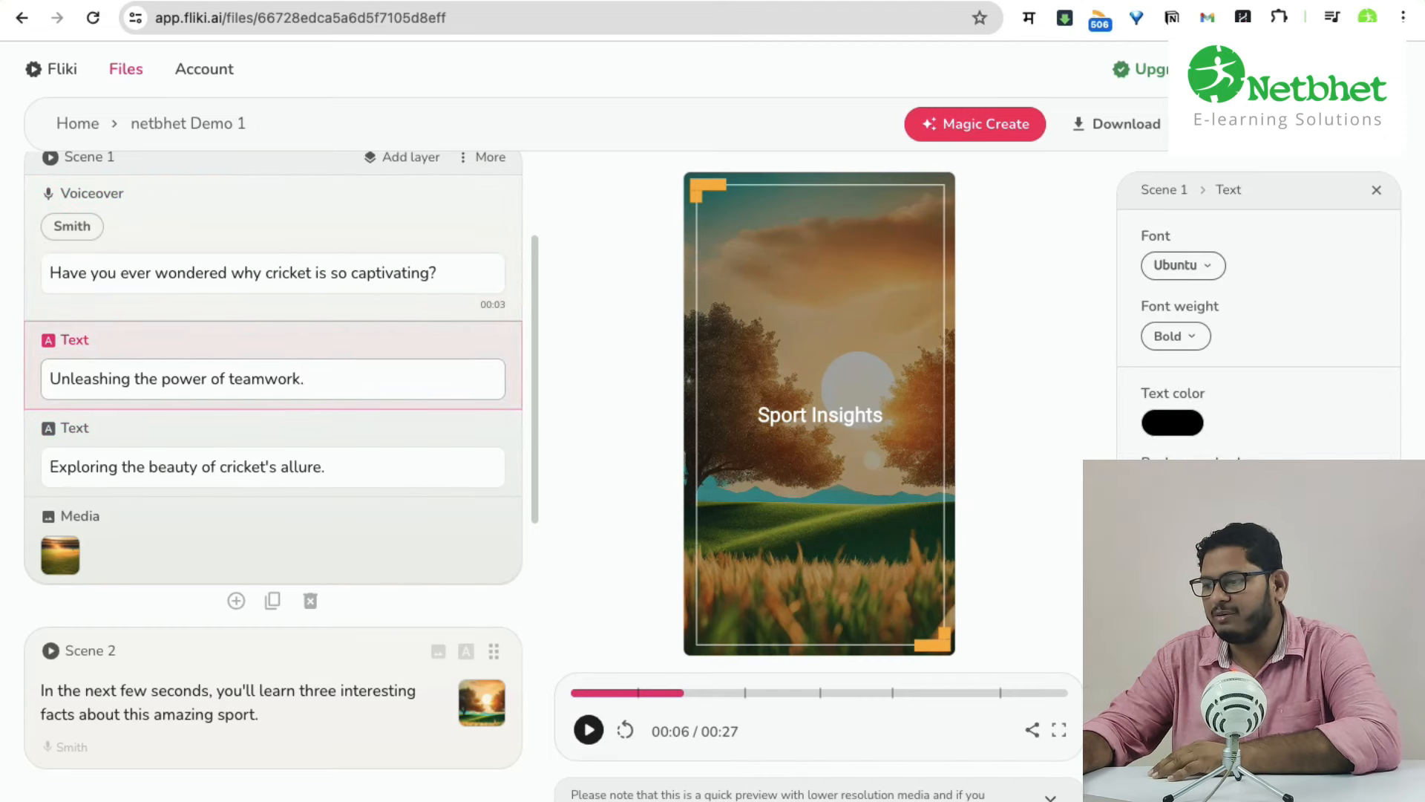
Open Scene 2's media and look through the stock videos, My library and the AI generation options.
click(297, 692)
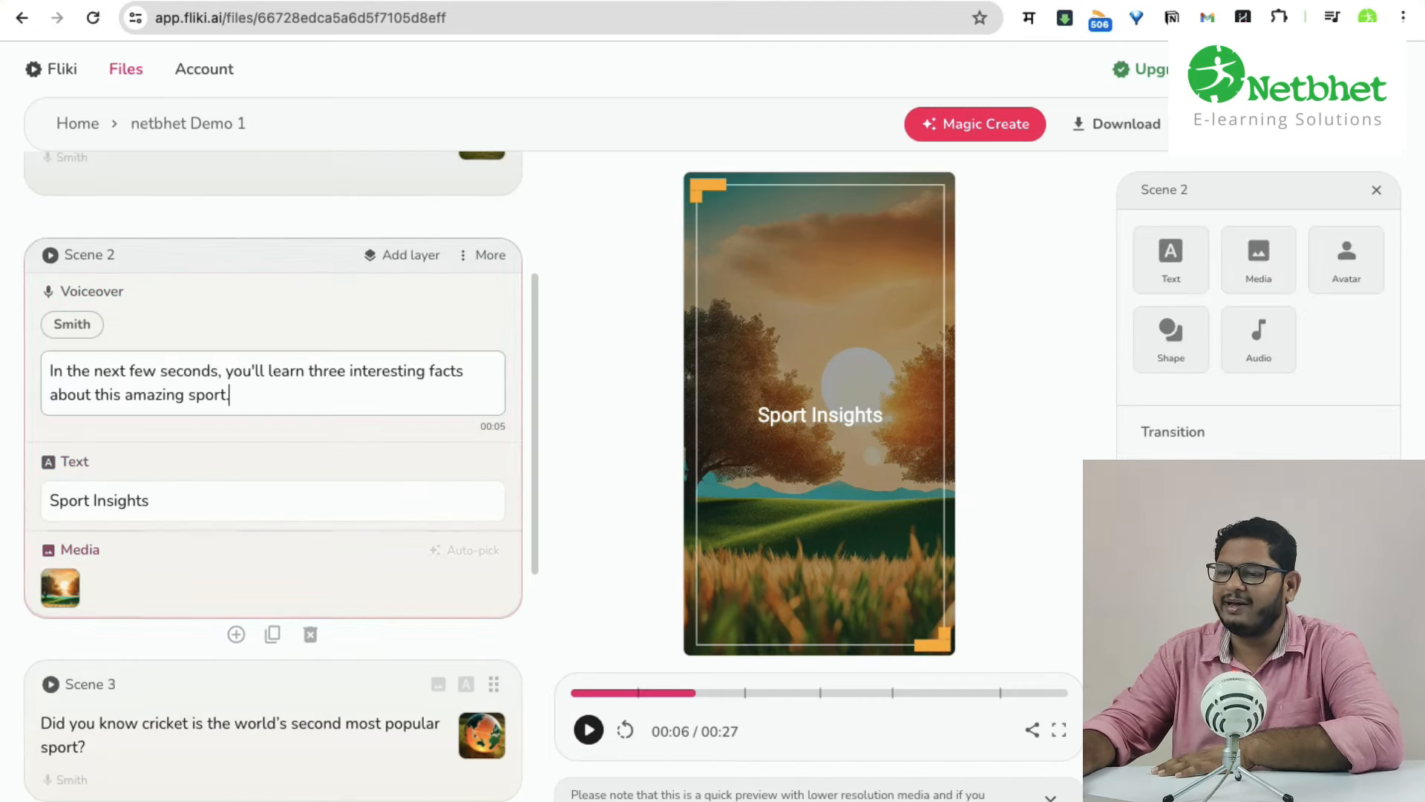
click(60, 587)
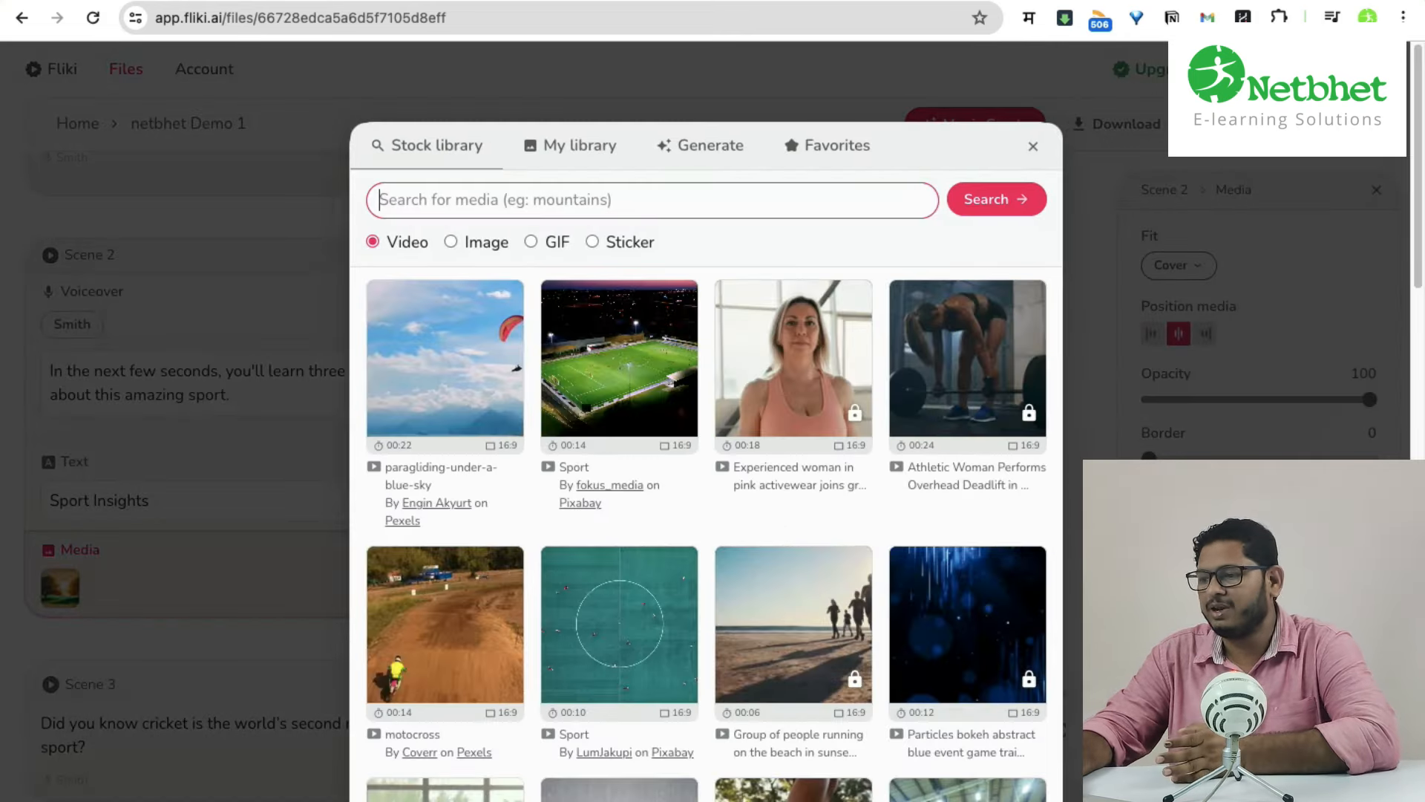
scroll(794, 230, down, 5)
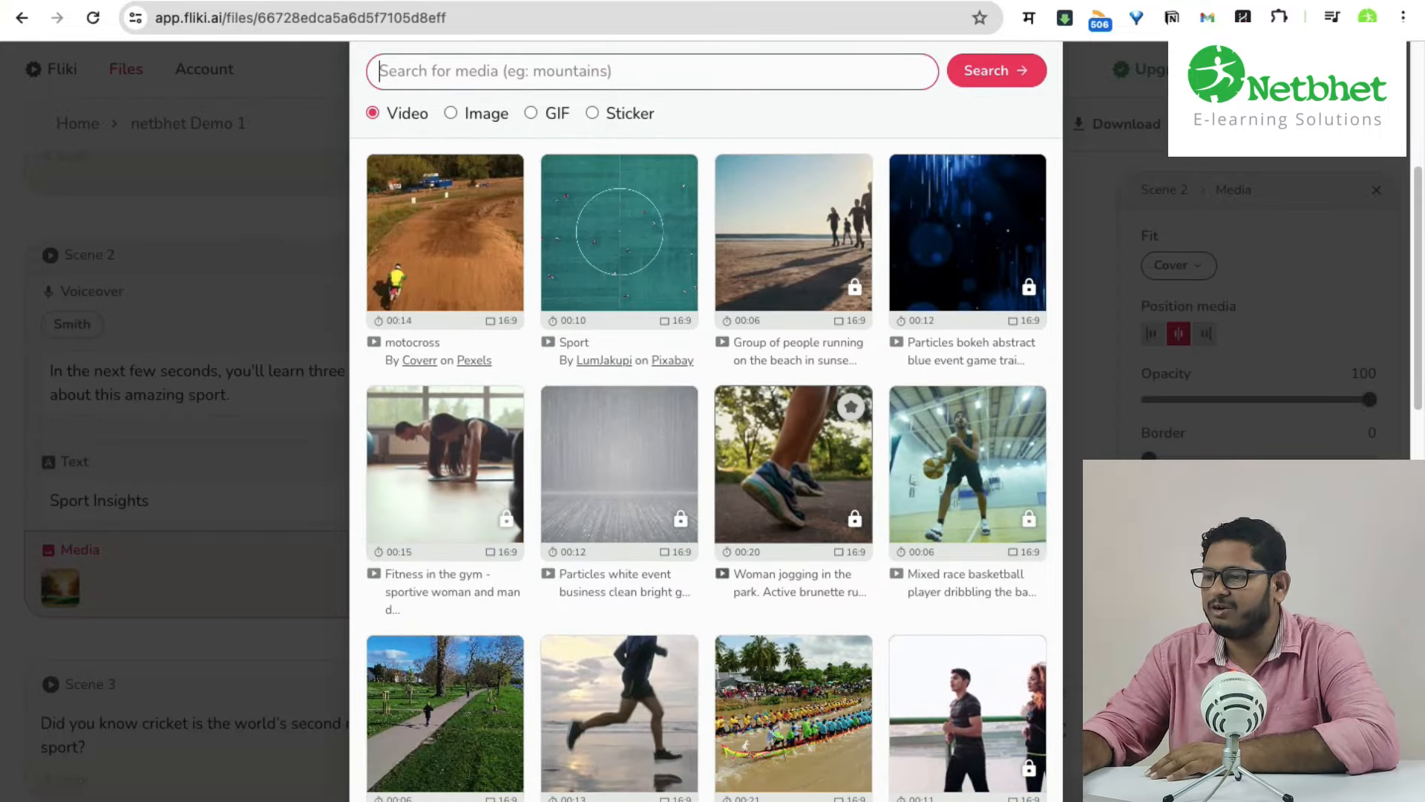
scroll(794, 296, up, 5)
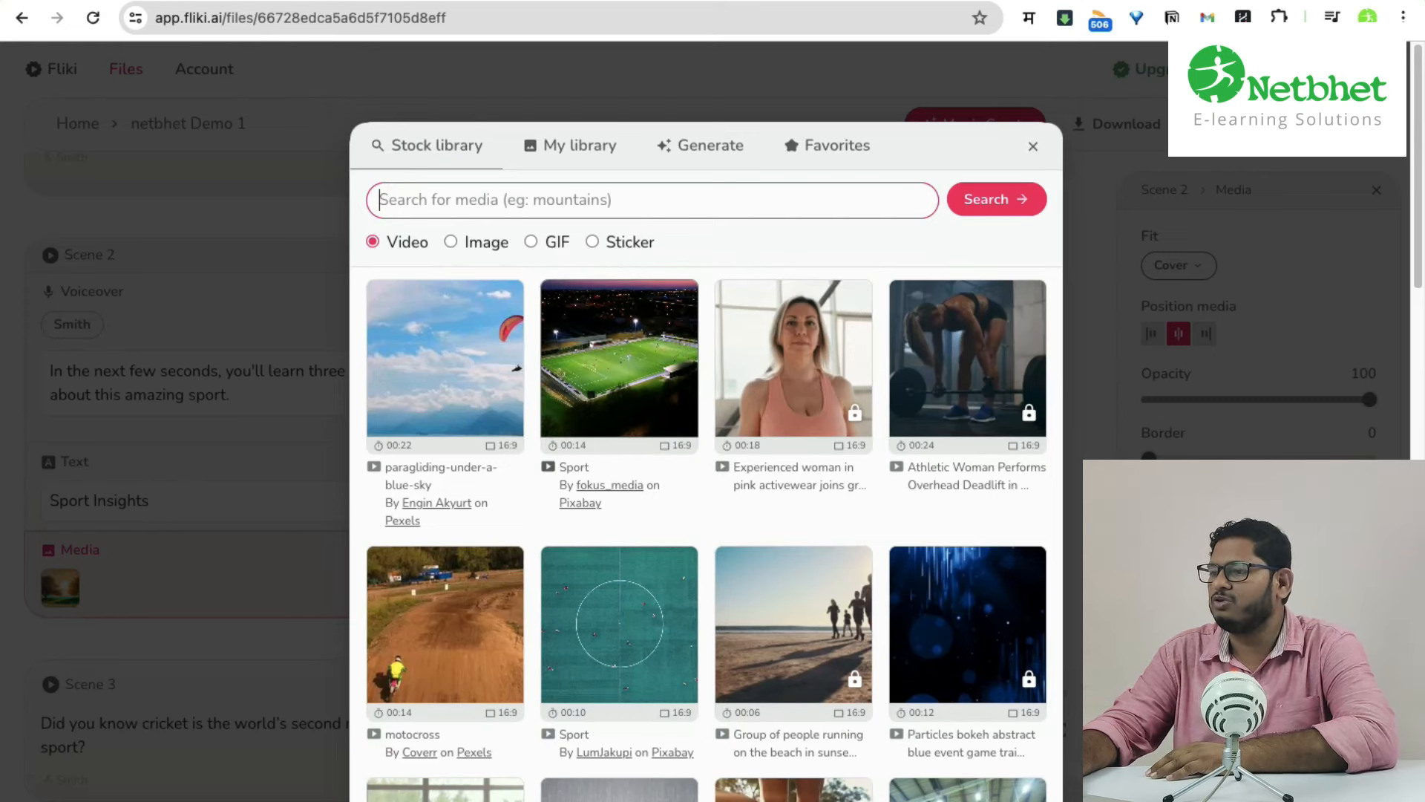
click(570, 145)
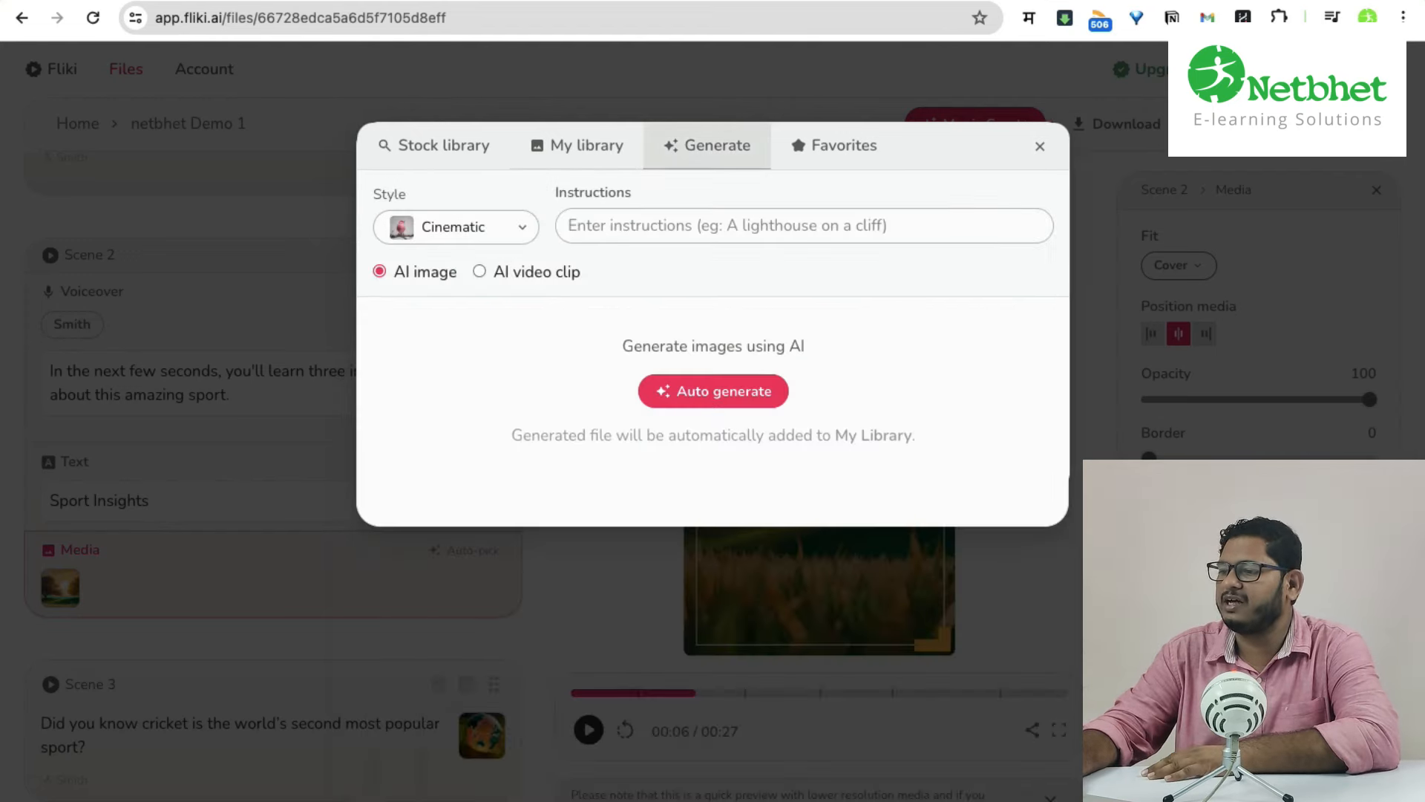
click(701, 145)
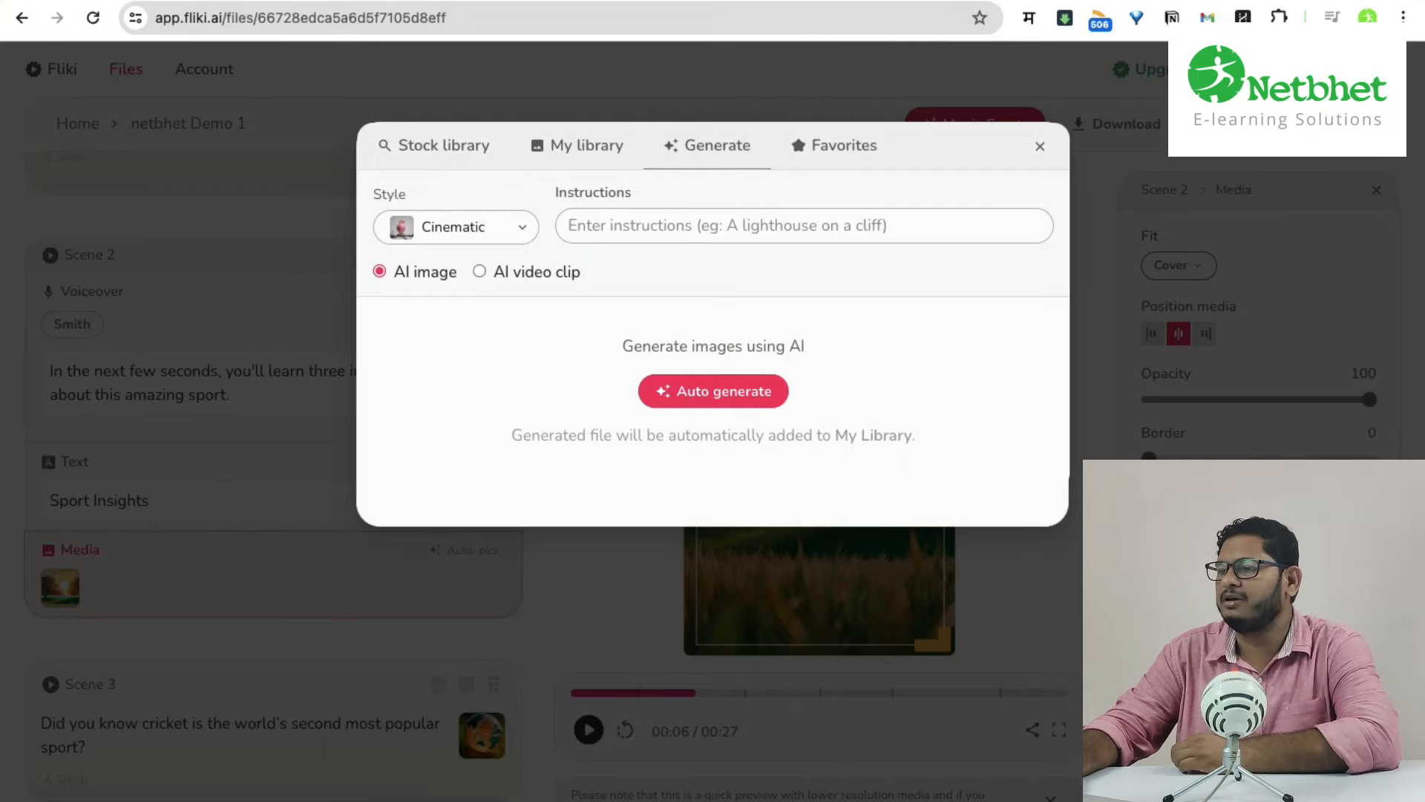
click(434, 145)
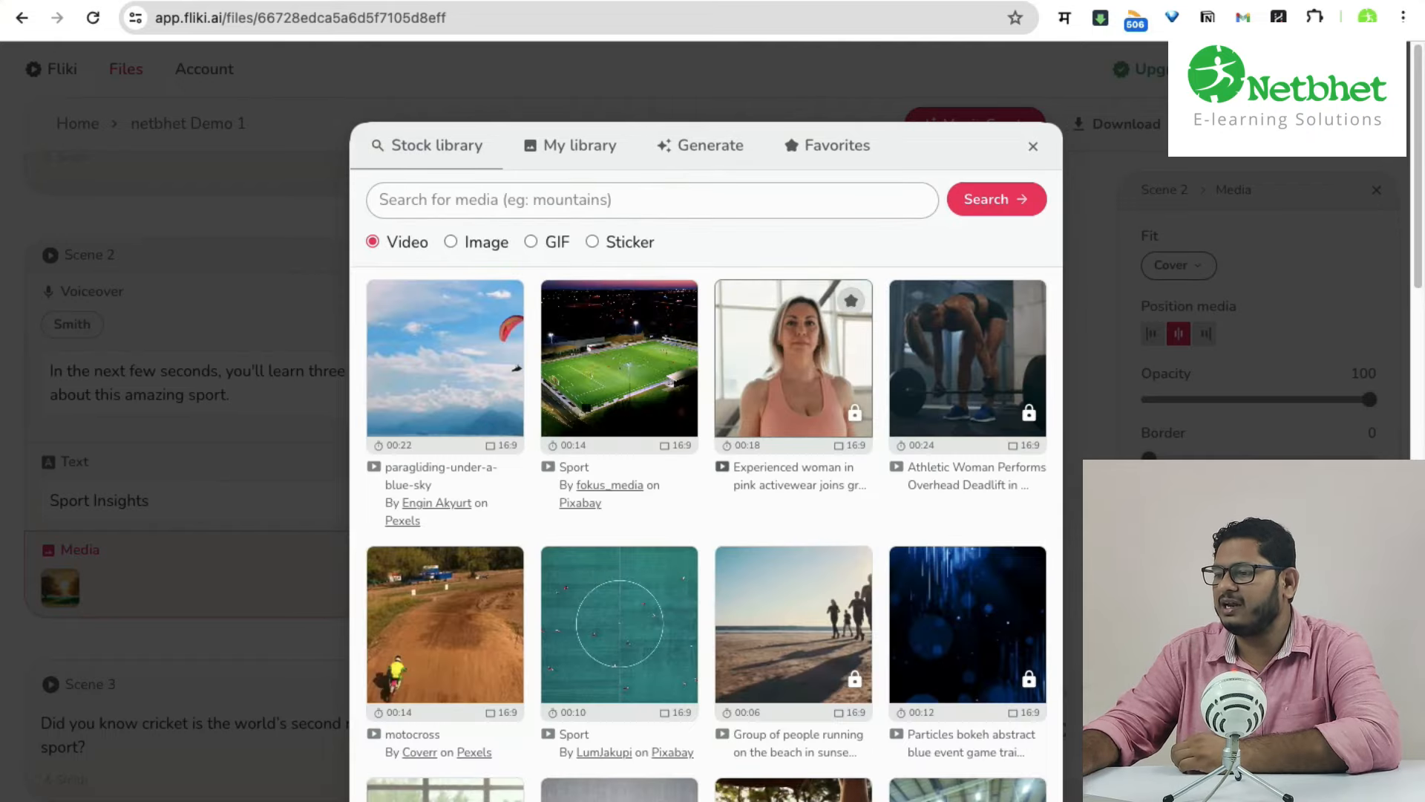
Look through the stock videos offered for Scene 2's media and close the library without picking one.
scroll(620, 445, down, 8)
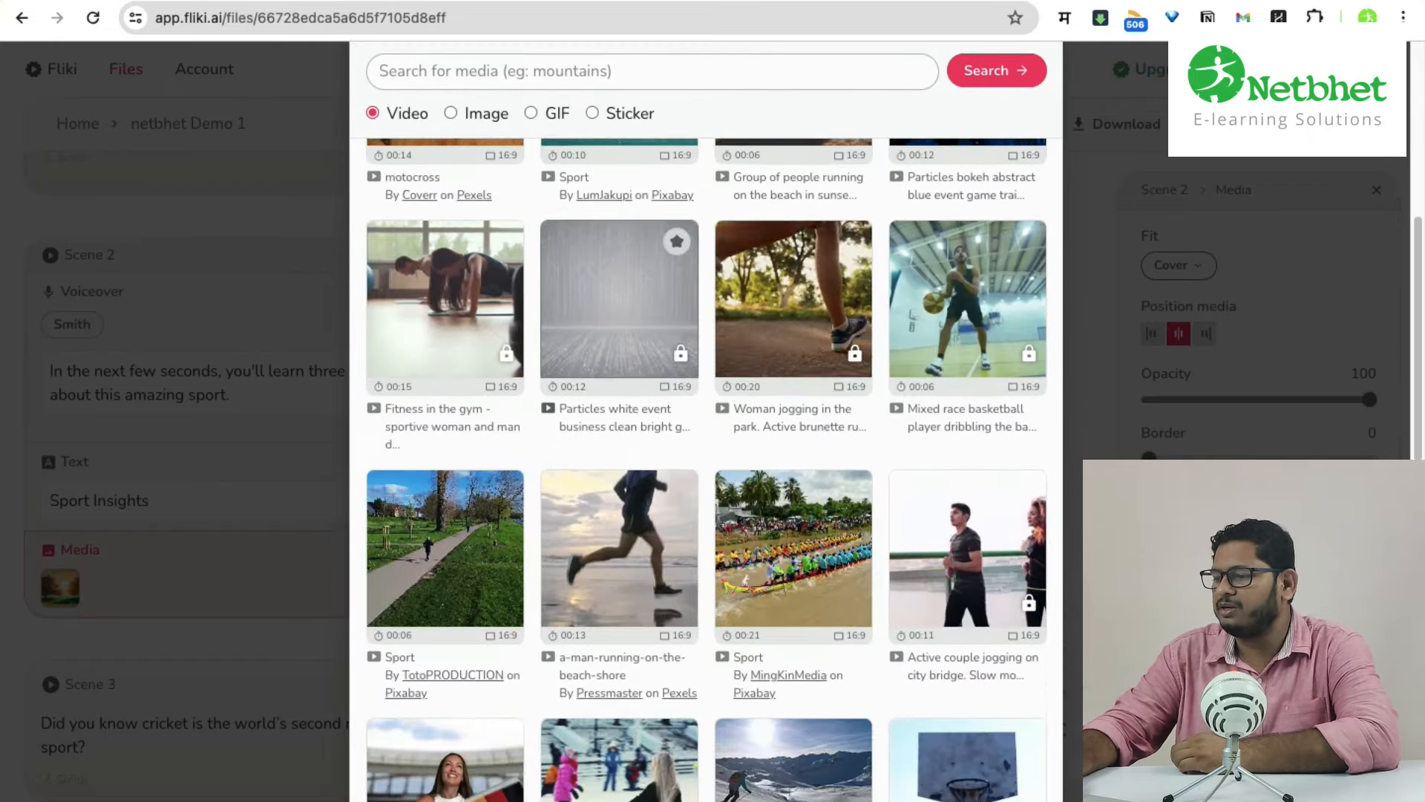
scroll(705, 446, down, 7)
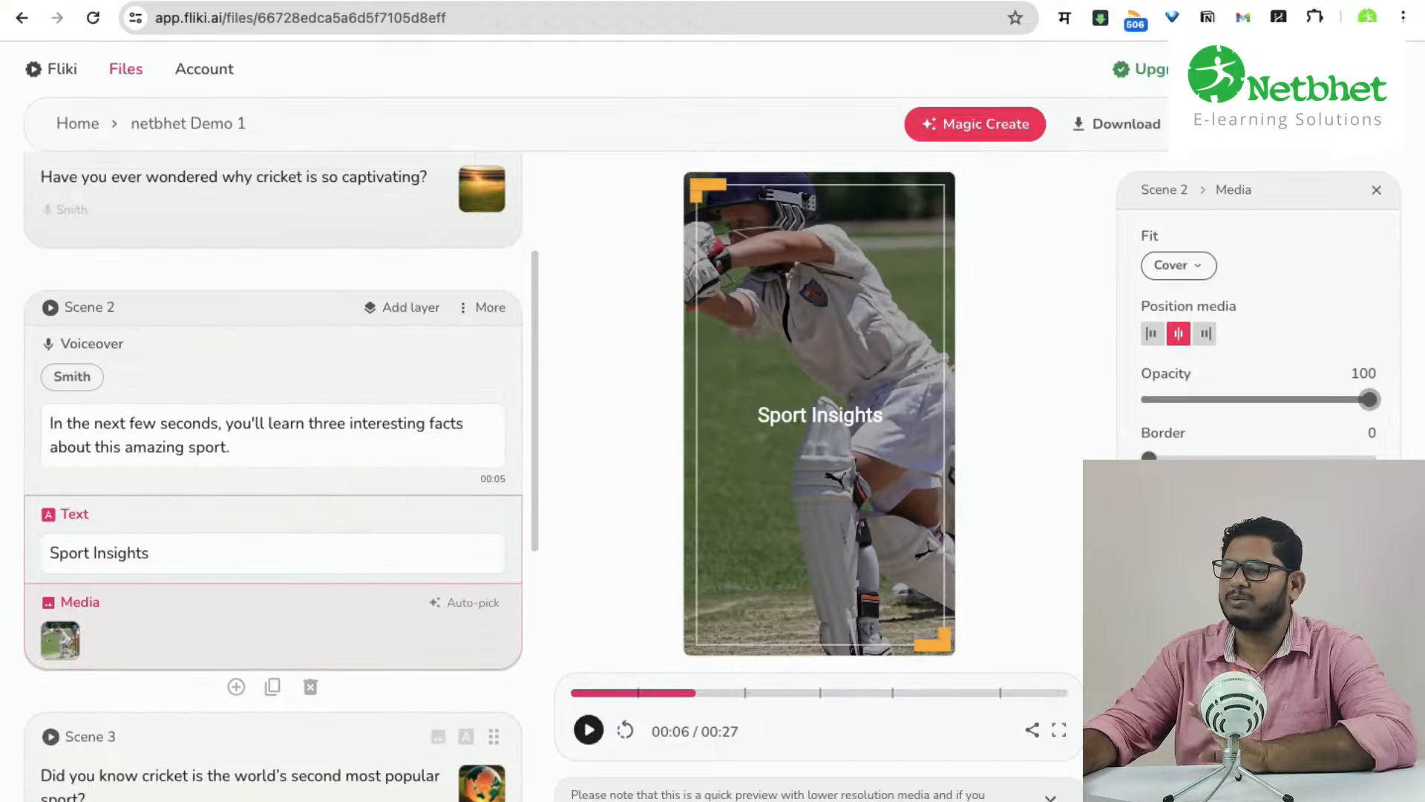
scroll(273, 475, down, 8)
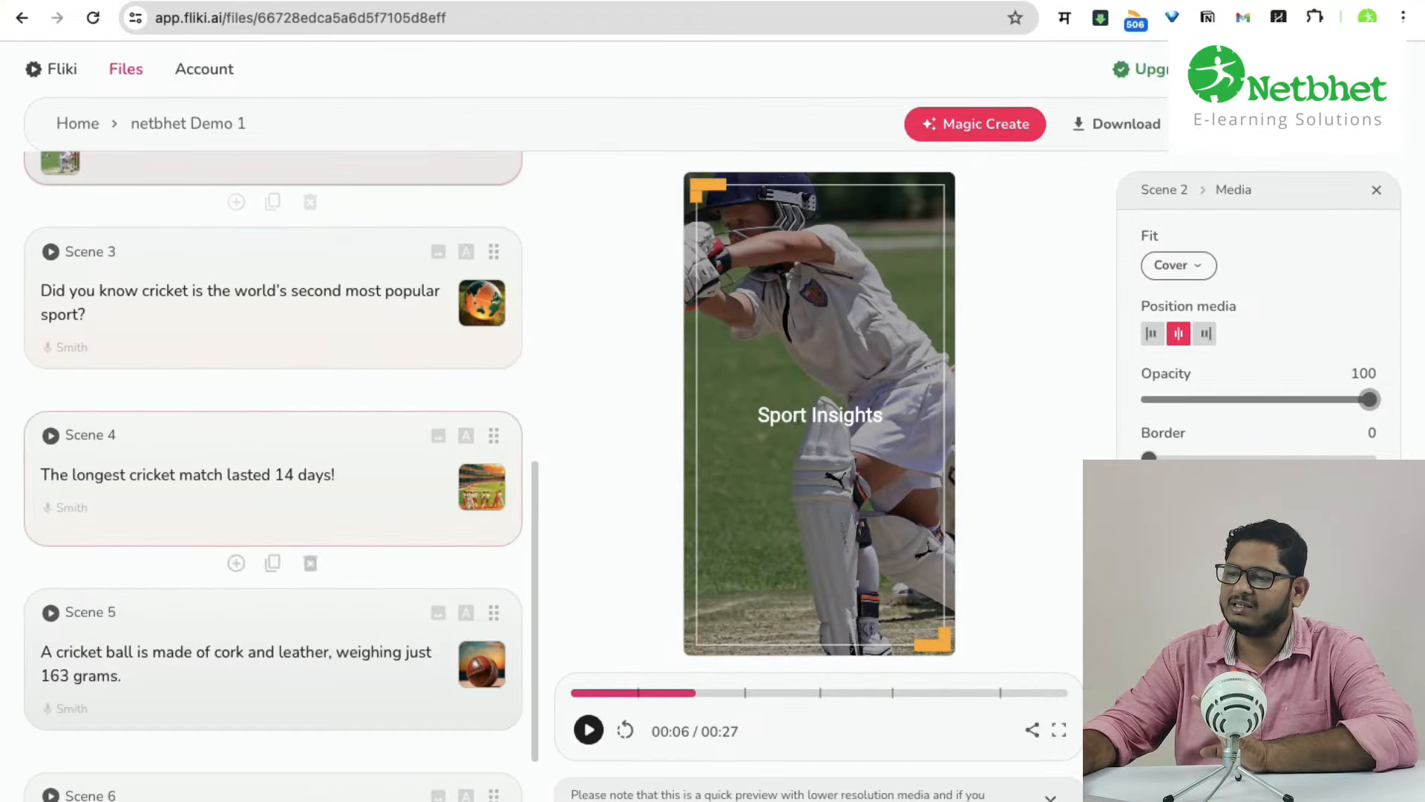
Open Scene 3, about cricket being the world's second most popular sport, for editing.
click(249, 305)
scroll(273, 371, up, 6)
scroll(273, 475, down, 3)
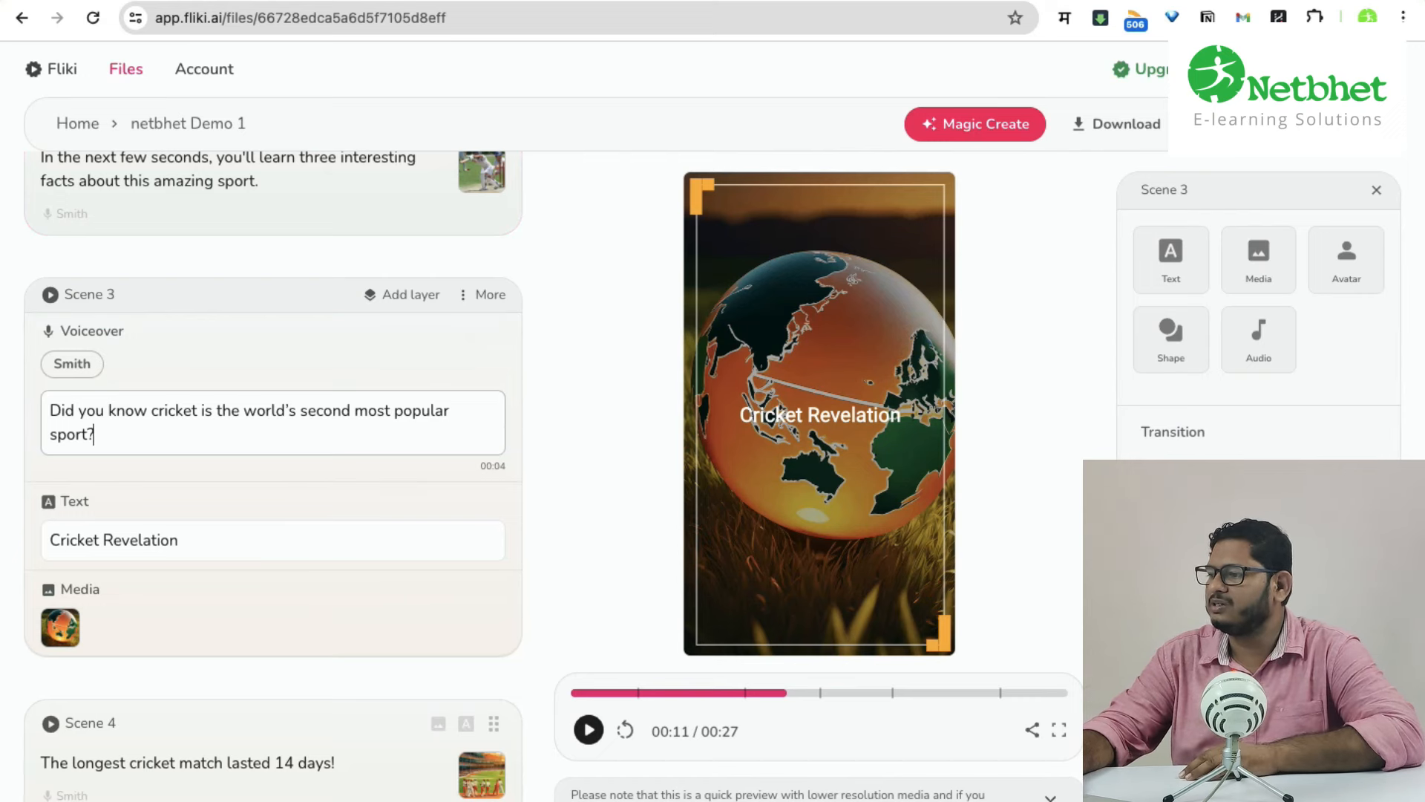
View the video's settings for scene gap, brand colors and brand fonts, and leave them without saving.
click(1325, 124)
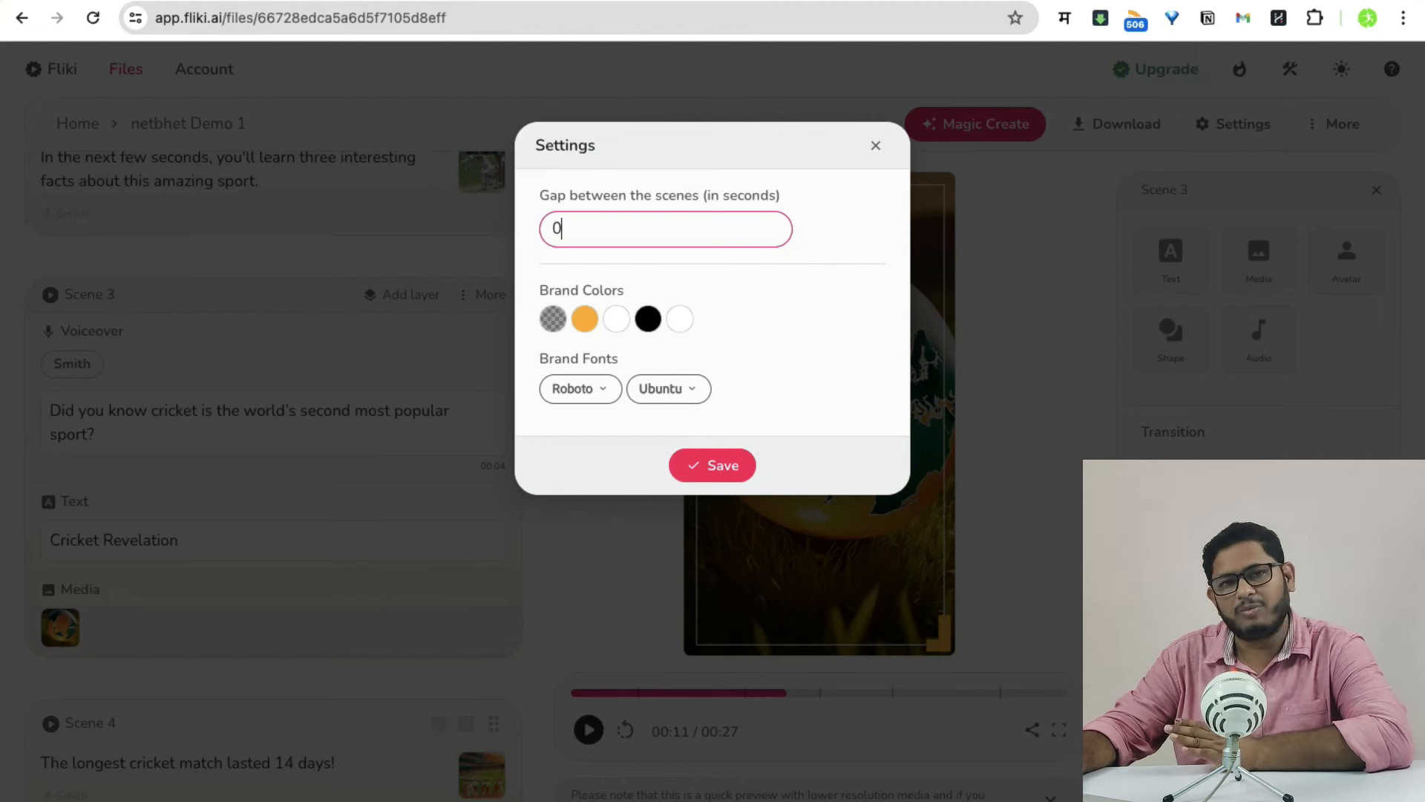
click(876, 146)
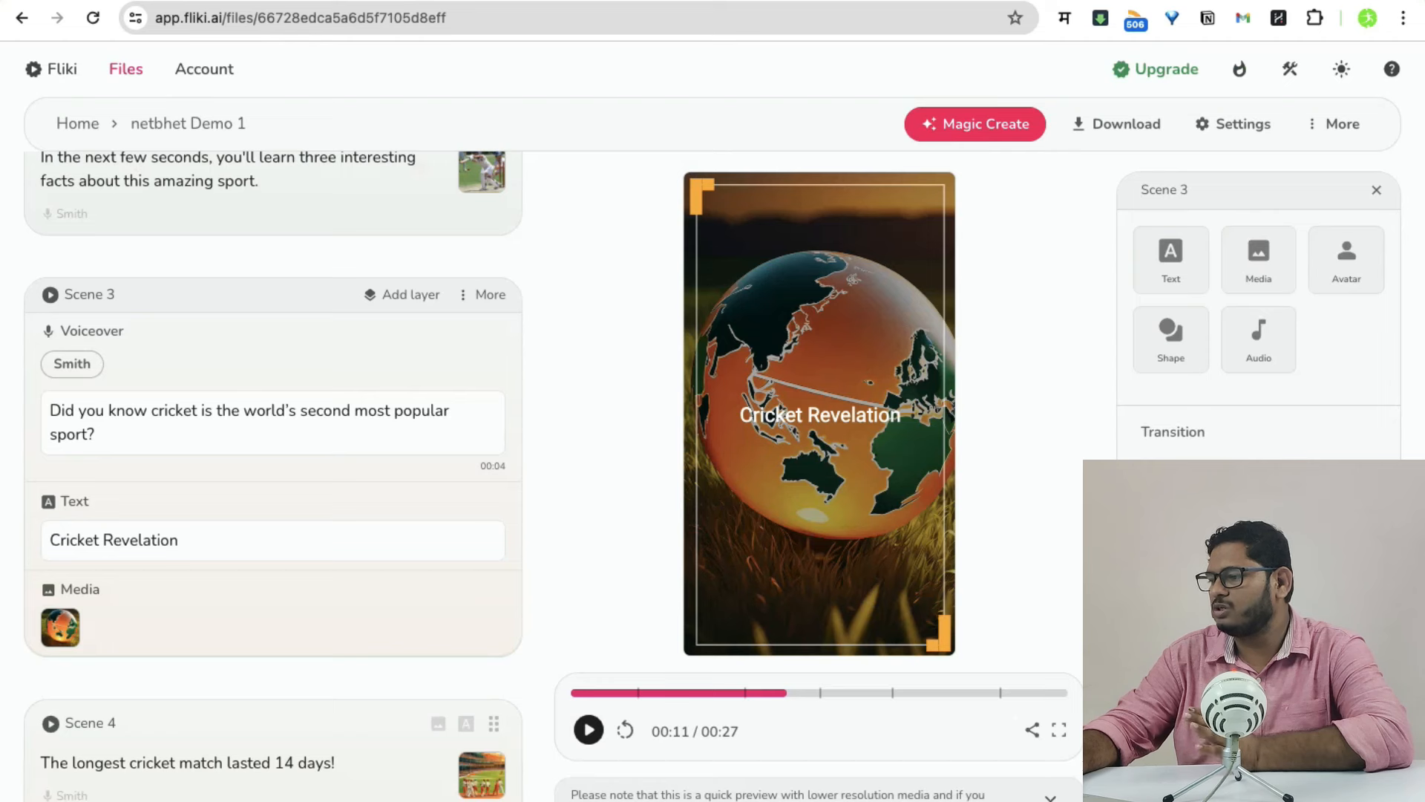
Set Scene 3's transition type to Wipe after trying Slide, and apply the transition to all scenes.
scroll(1258, 371, down, 2)
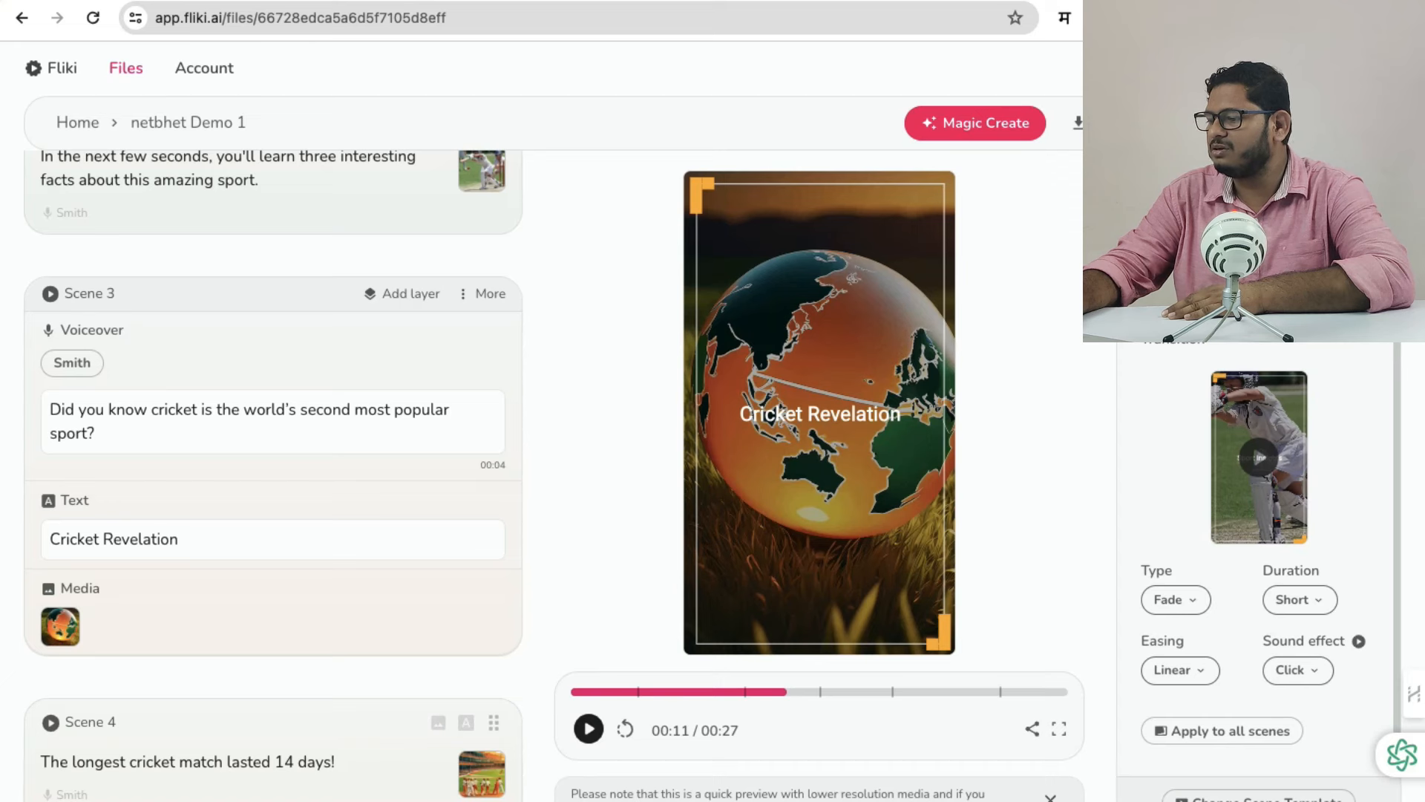
click(1176, 600)
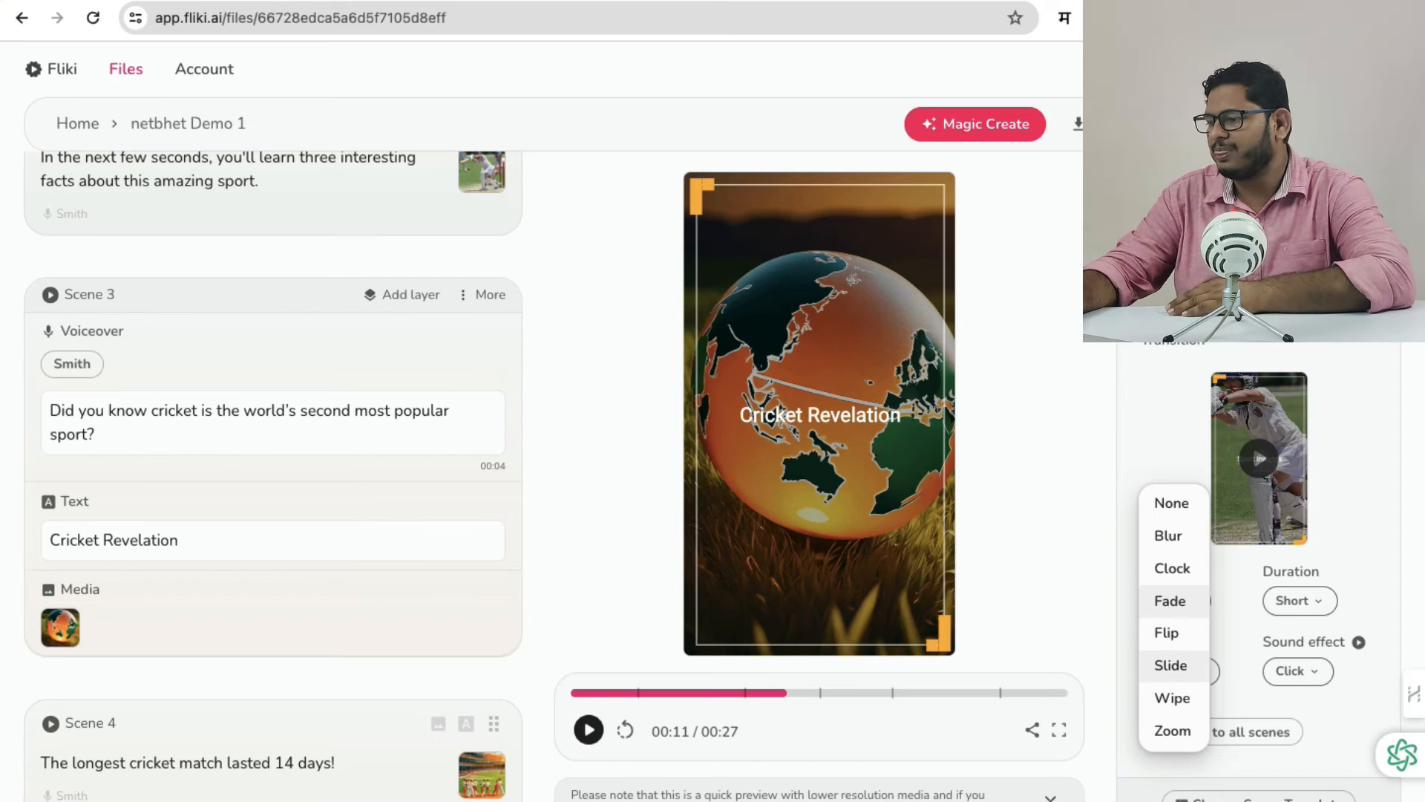
click(1170, 665)
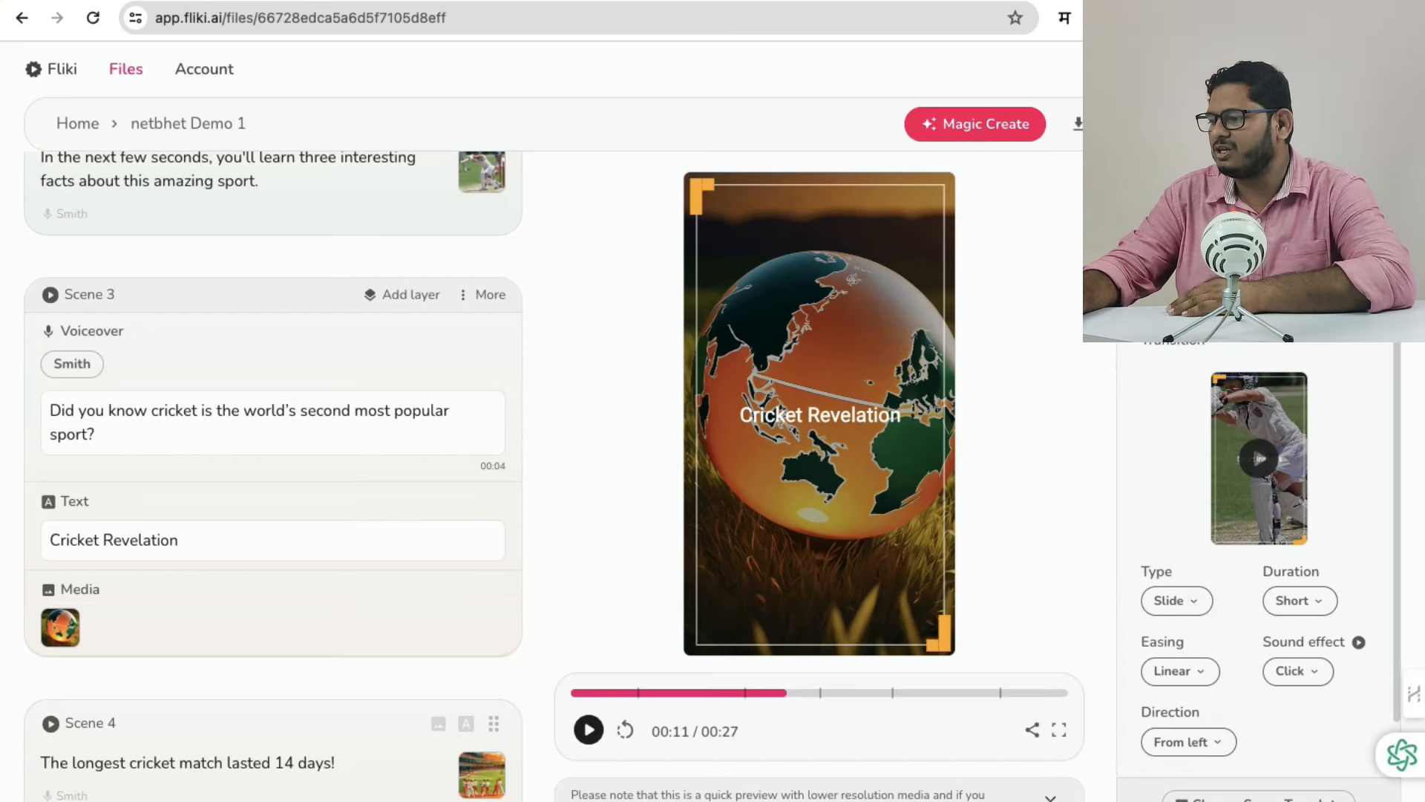
click(1176, 600)
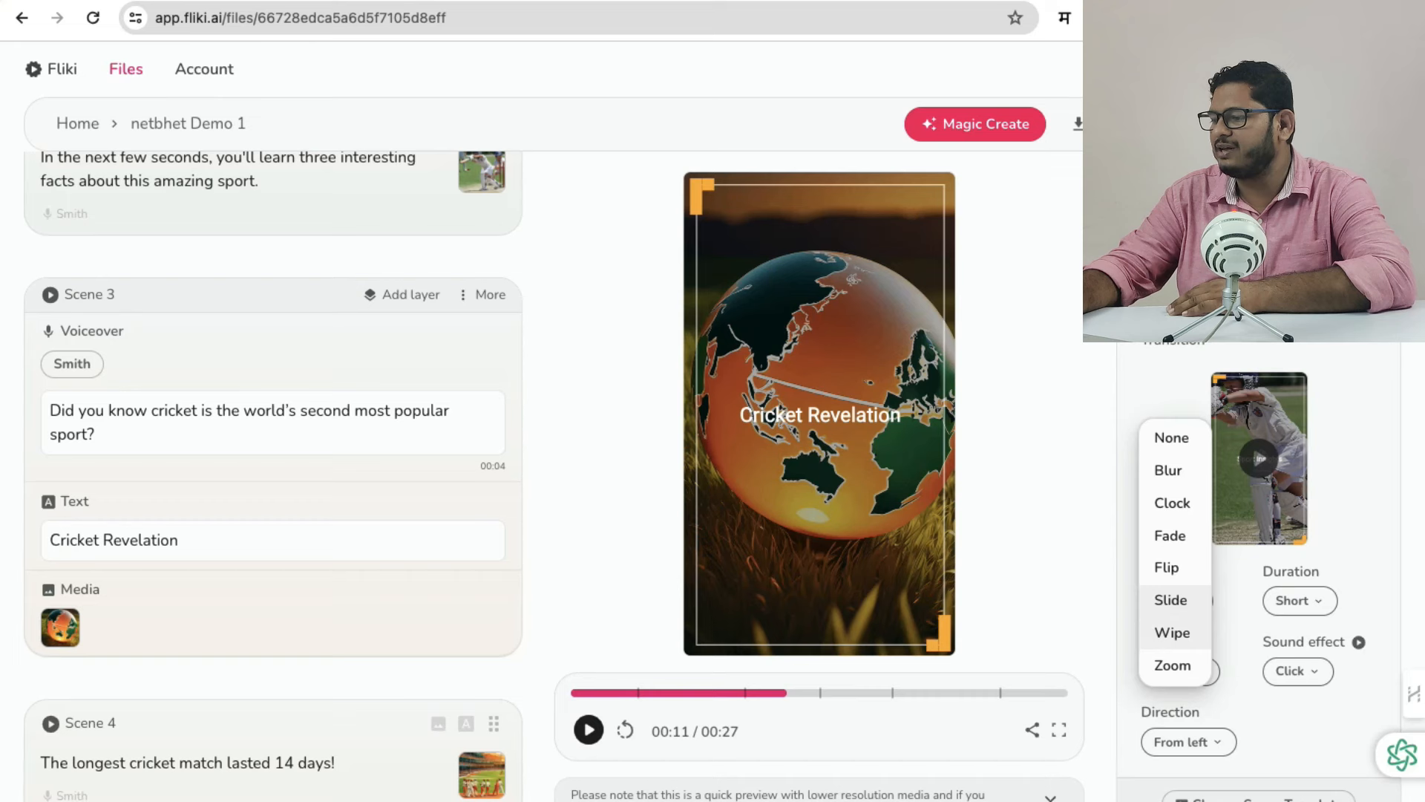
click(1170, 631)
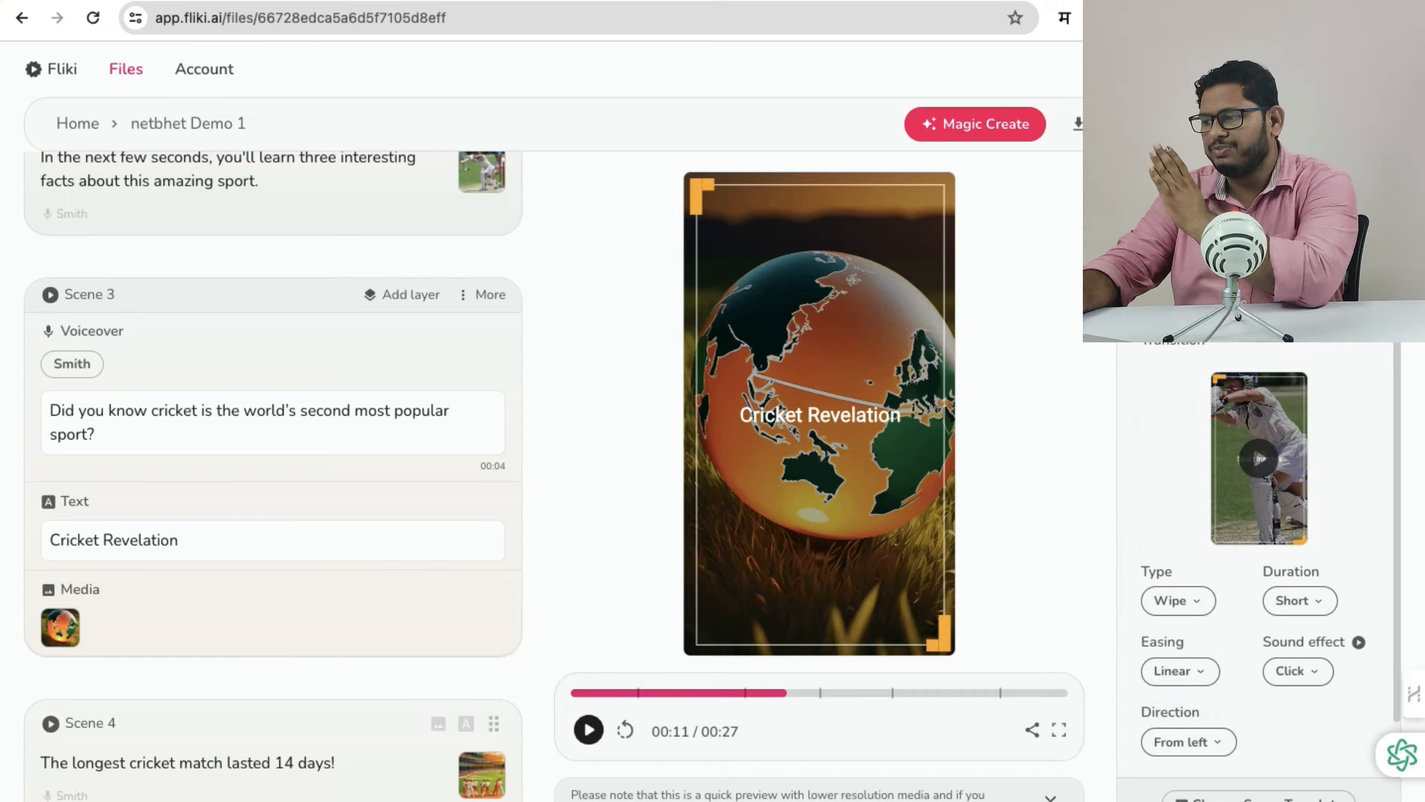
scroll(1254, 557, down, 1)
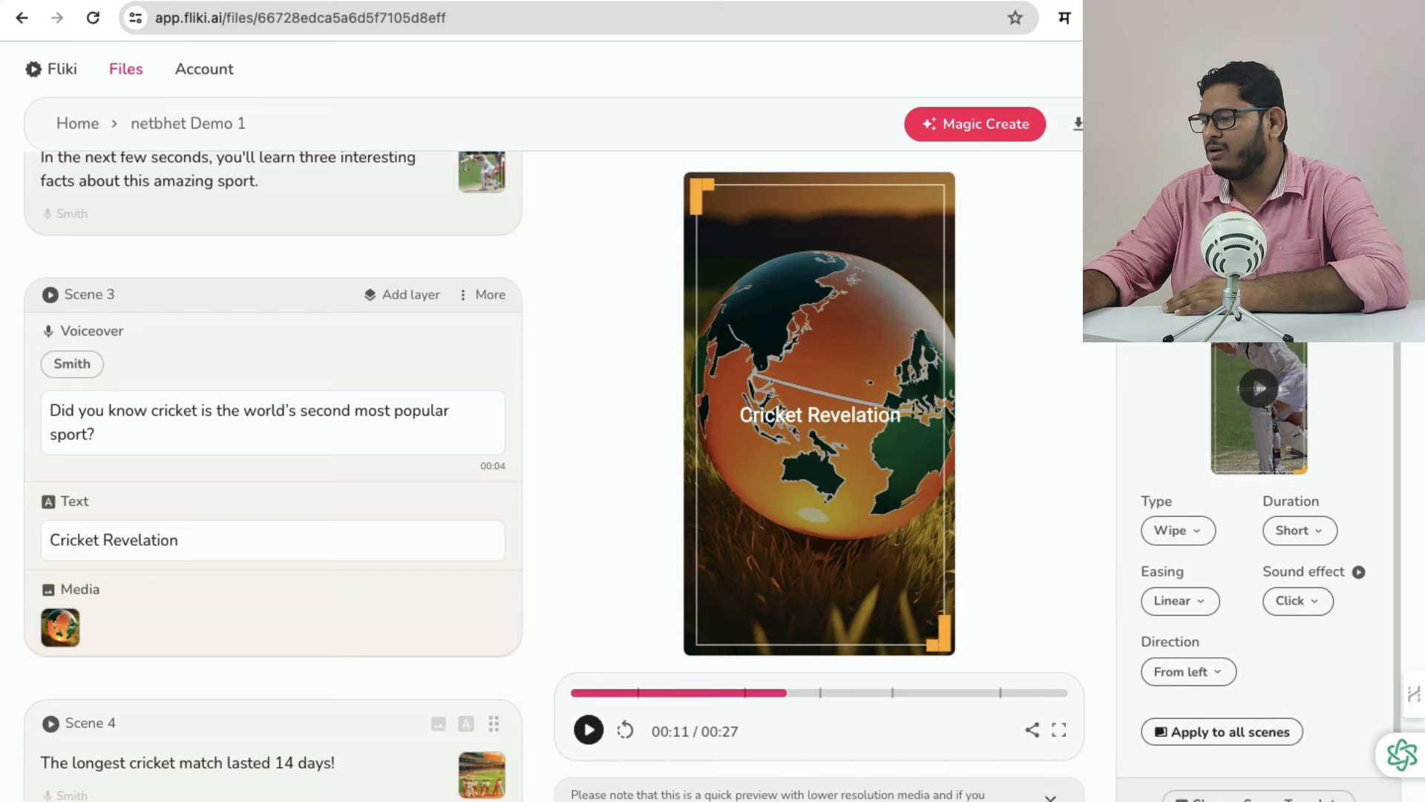
click(1222, 732)
Add an AI avatar to Scene 3 and try its Close up framing on and off.
scroll(1255, 557, up, 2)
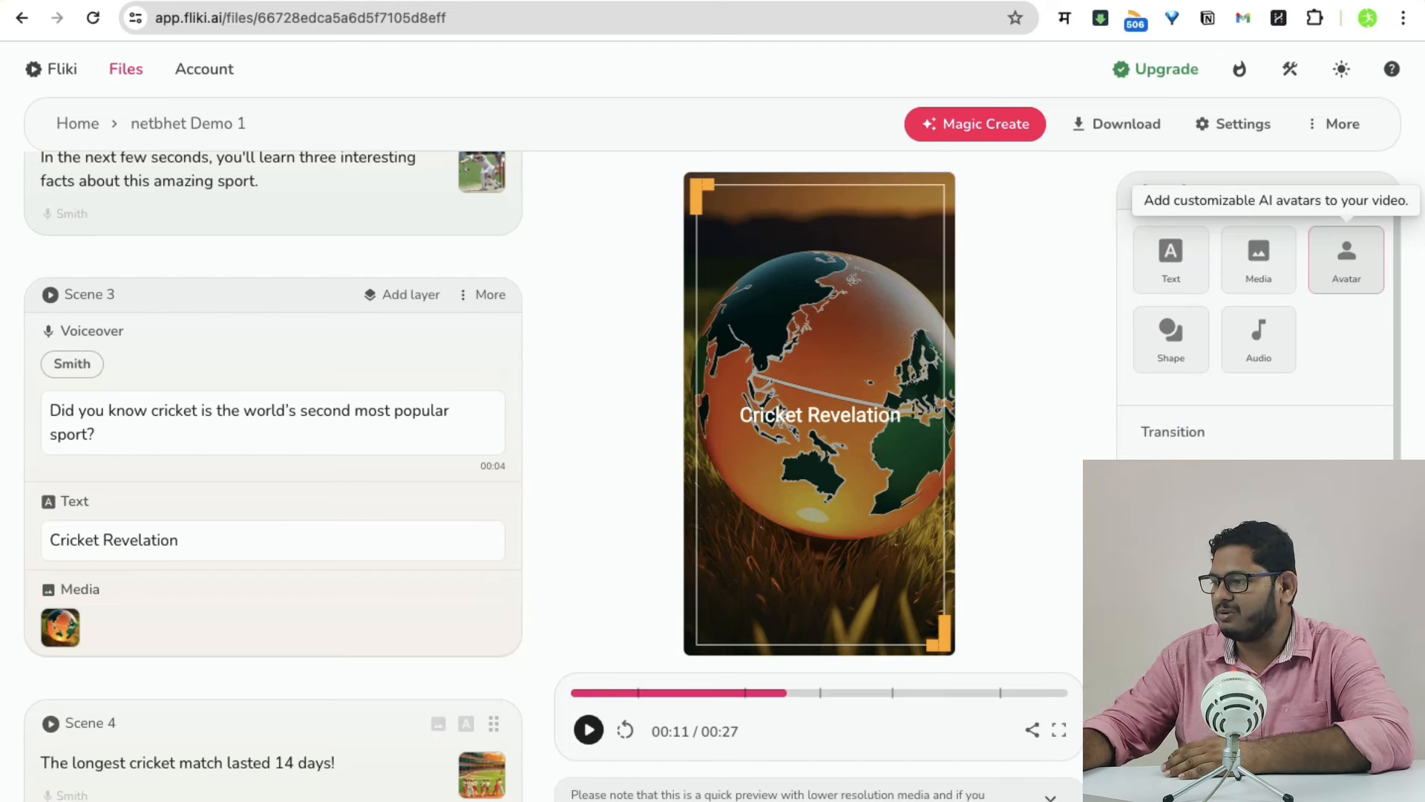
click(1346, 260)
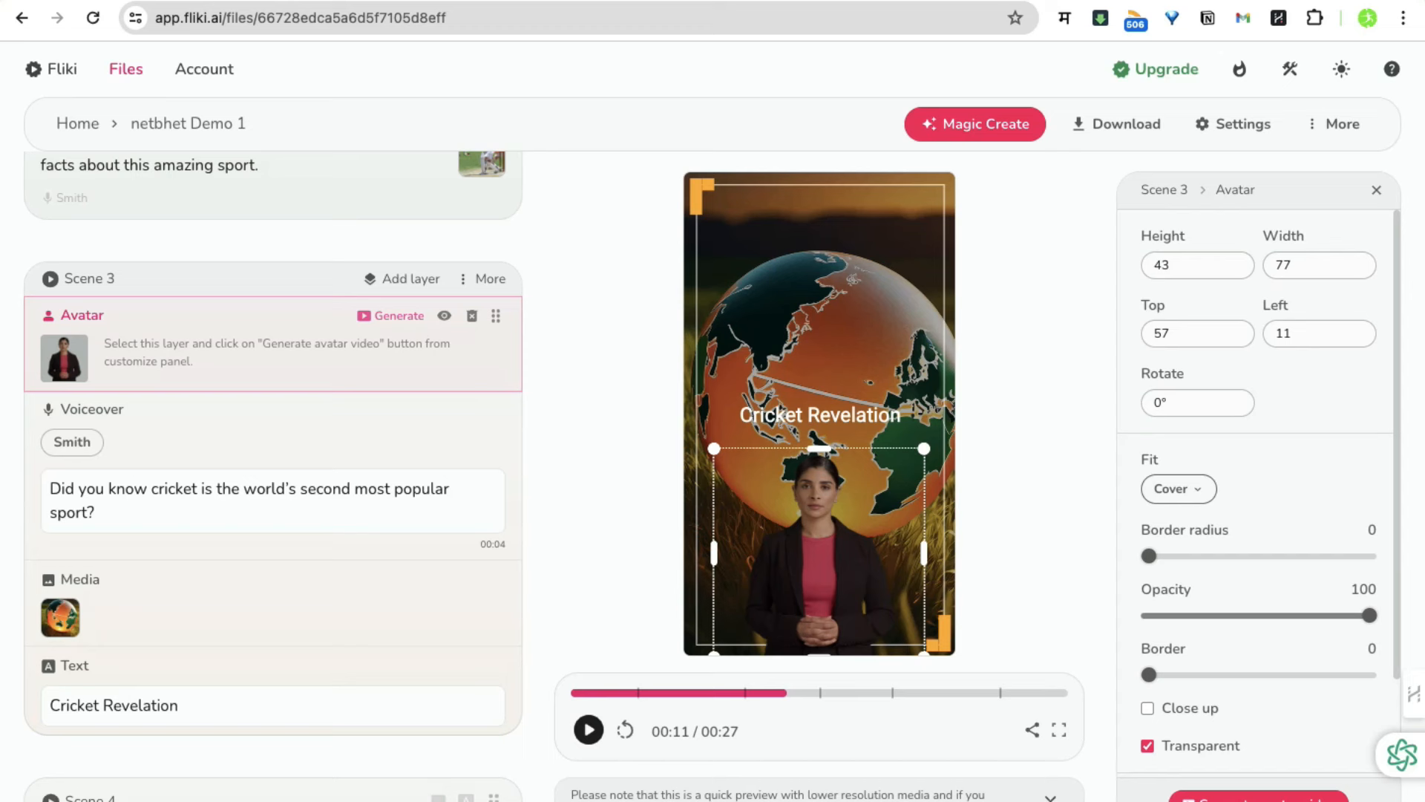
click(1148, 708)
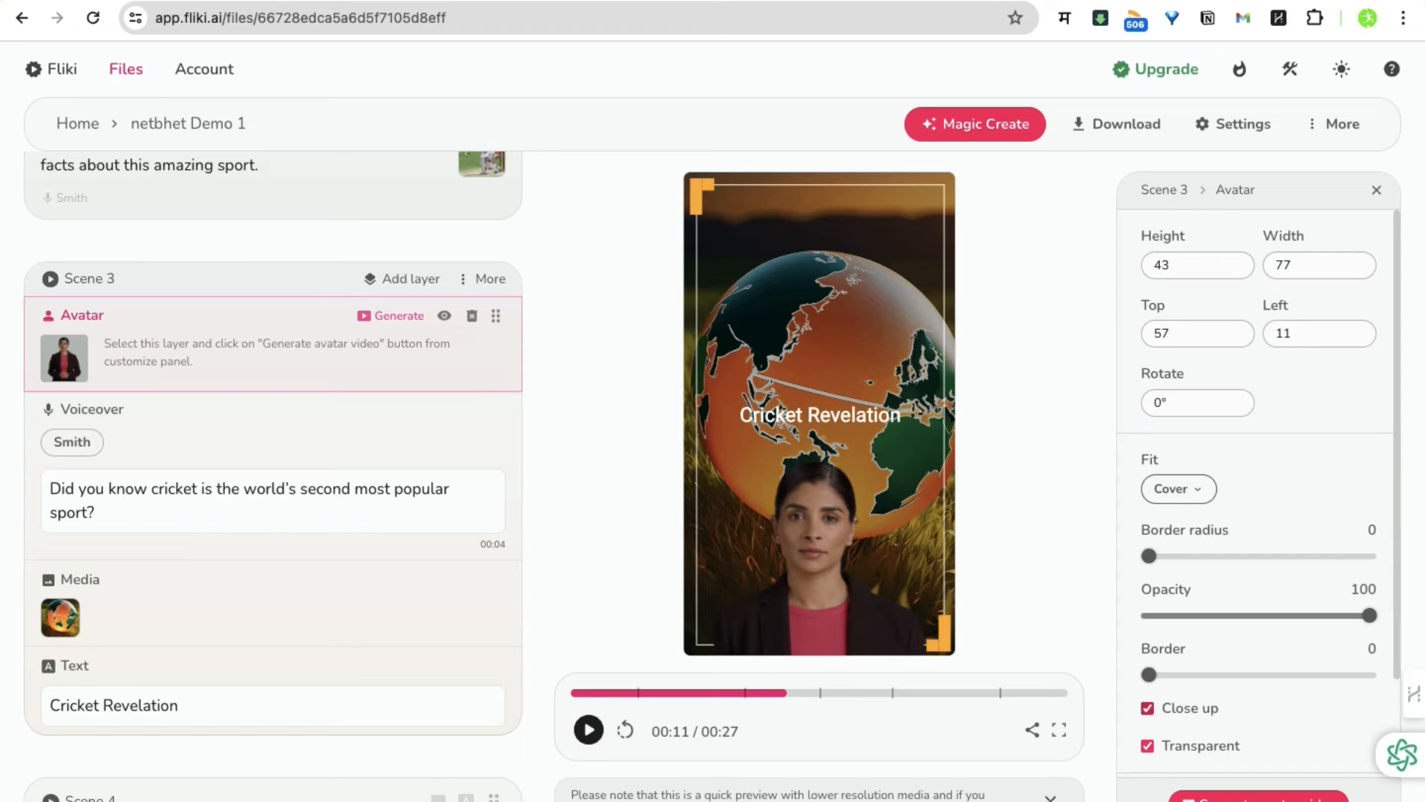
click(1148, 708)
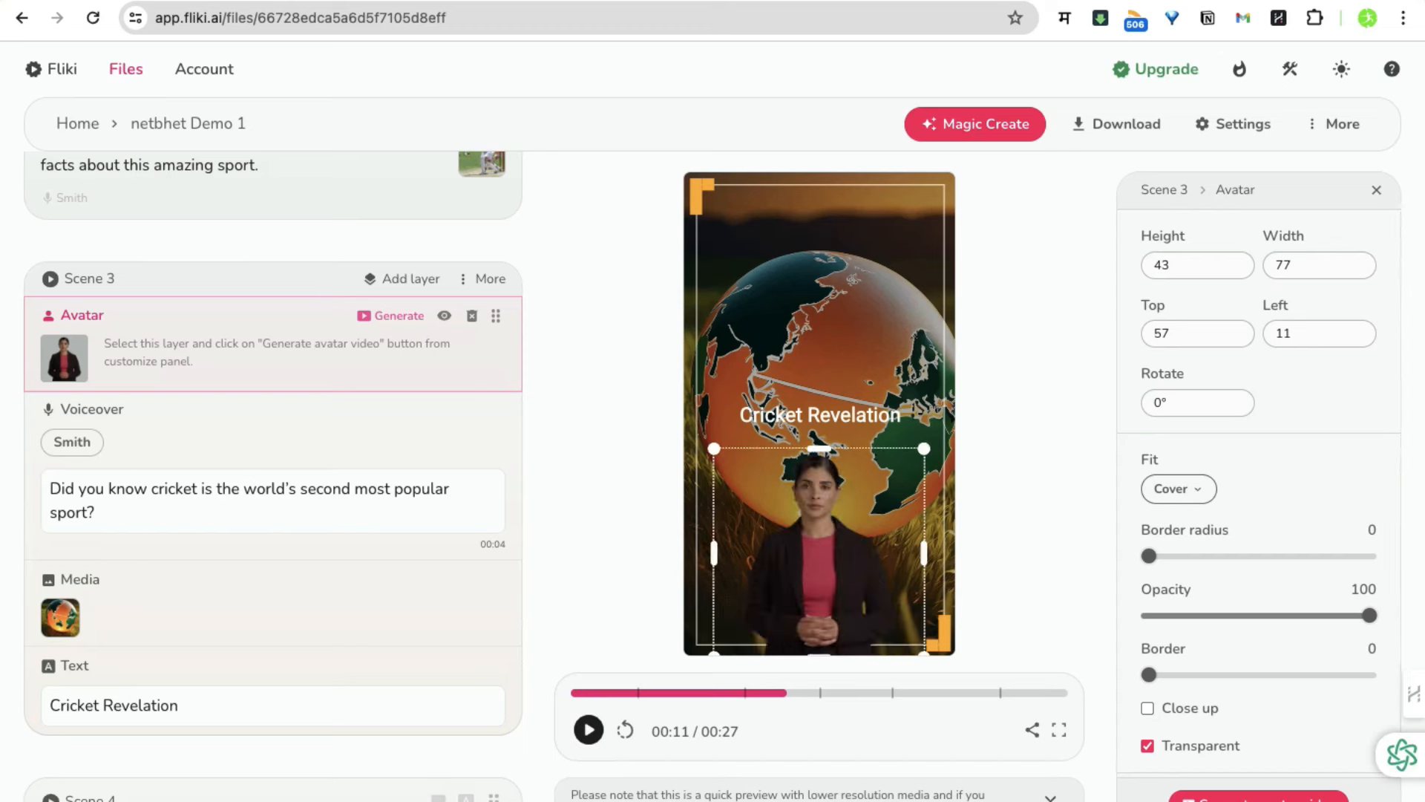
Shrink the avatar to about height 35 and width 51, and place it in the frame's lower-left corner at top 65, left 0.
drag(924, 449, 853, 488)
drag(799, 562, 768, 562)
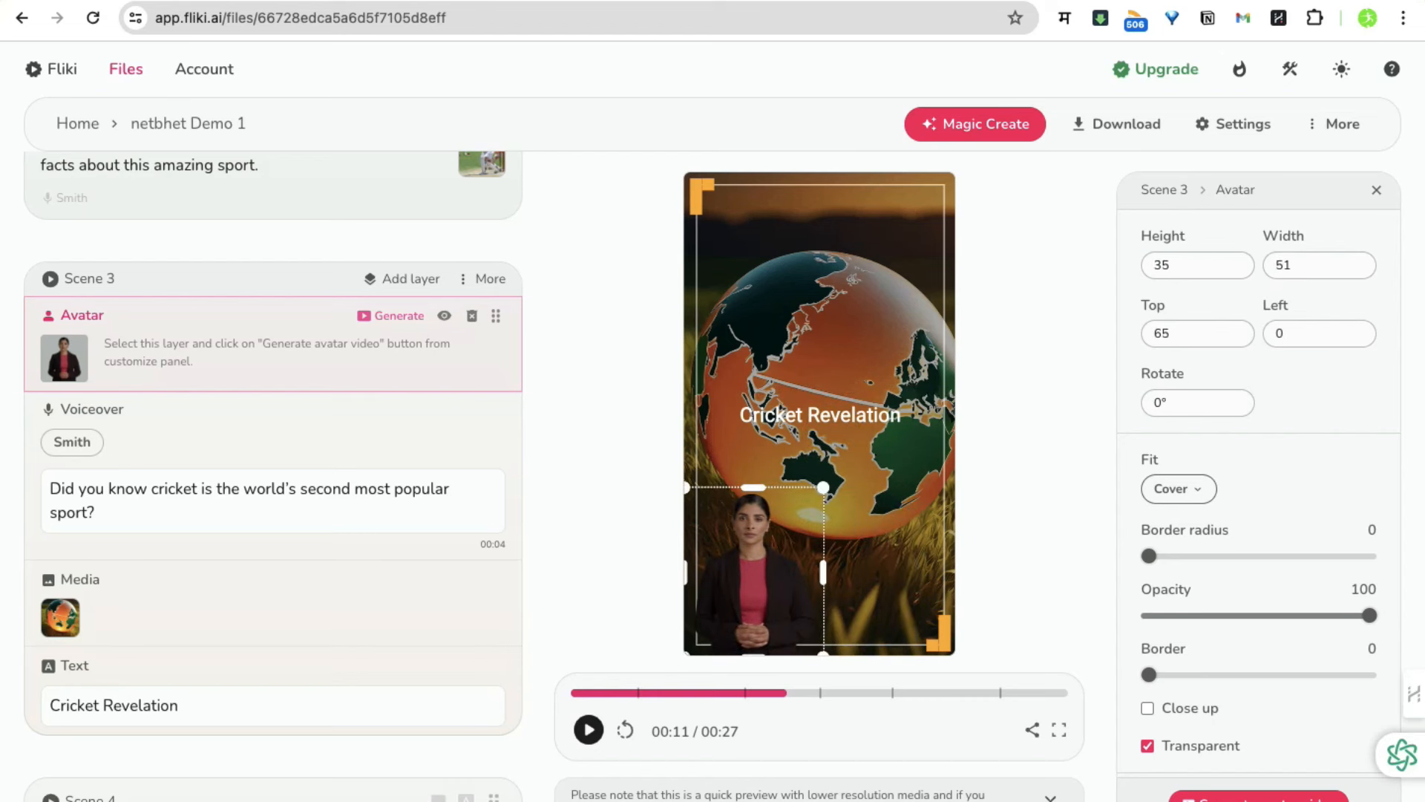
key(Escape)
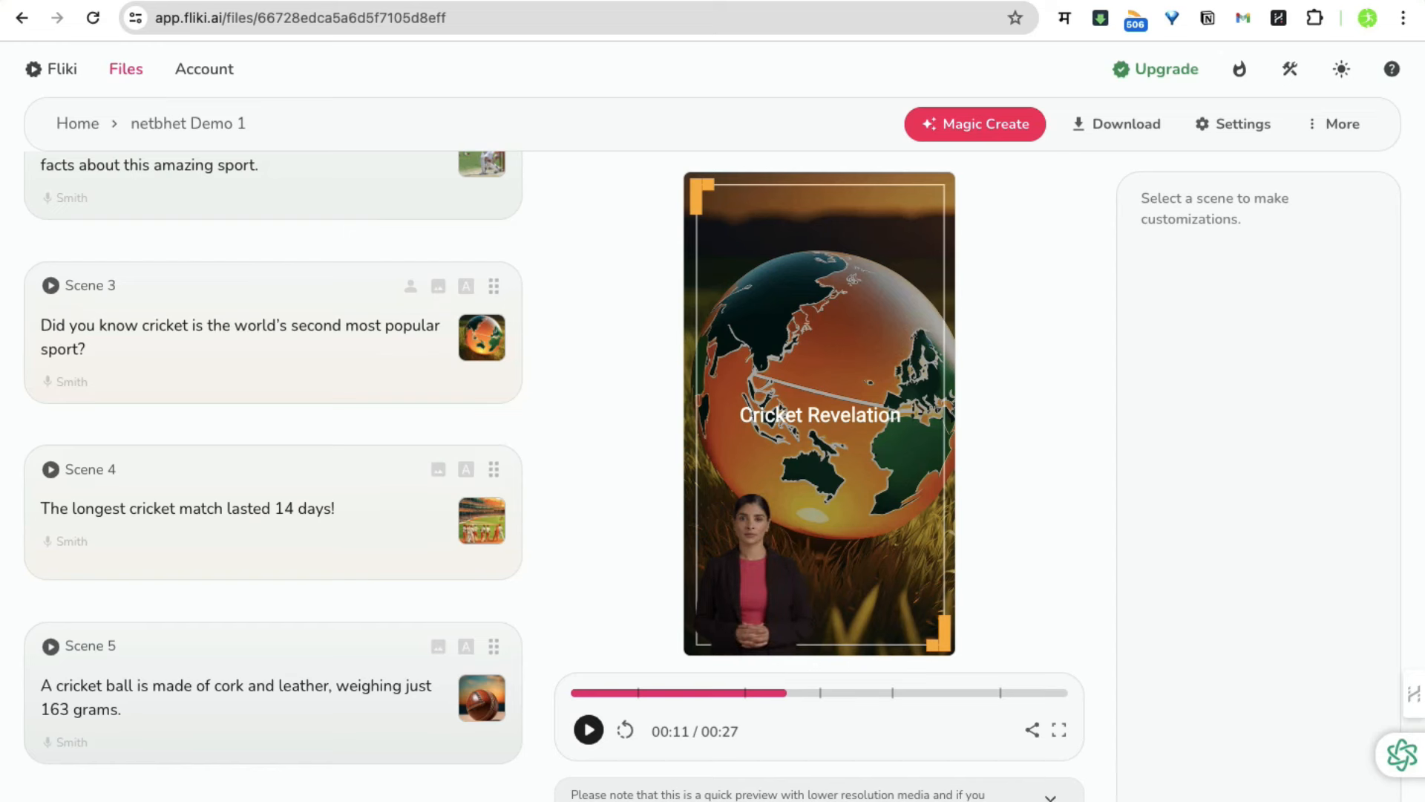
Open Scene 3's avatar selection, look through the stock avatars, filter them by Male gender, and check the My avatars upload option.
click(753, 578)
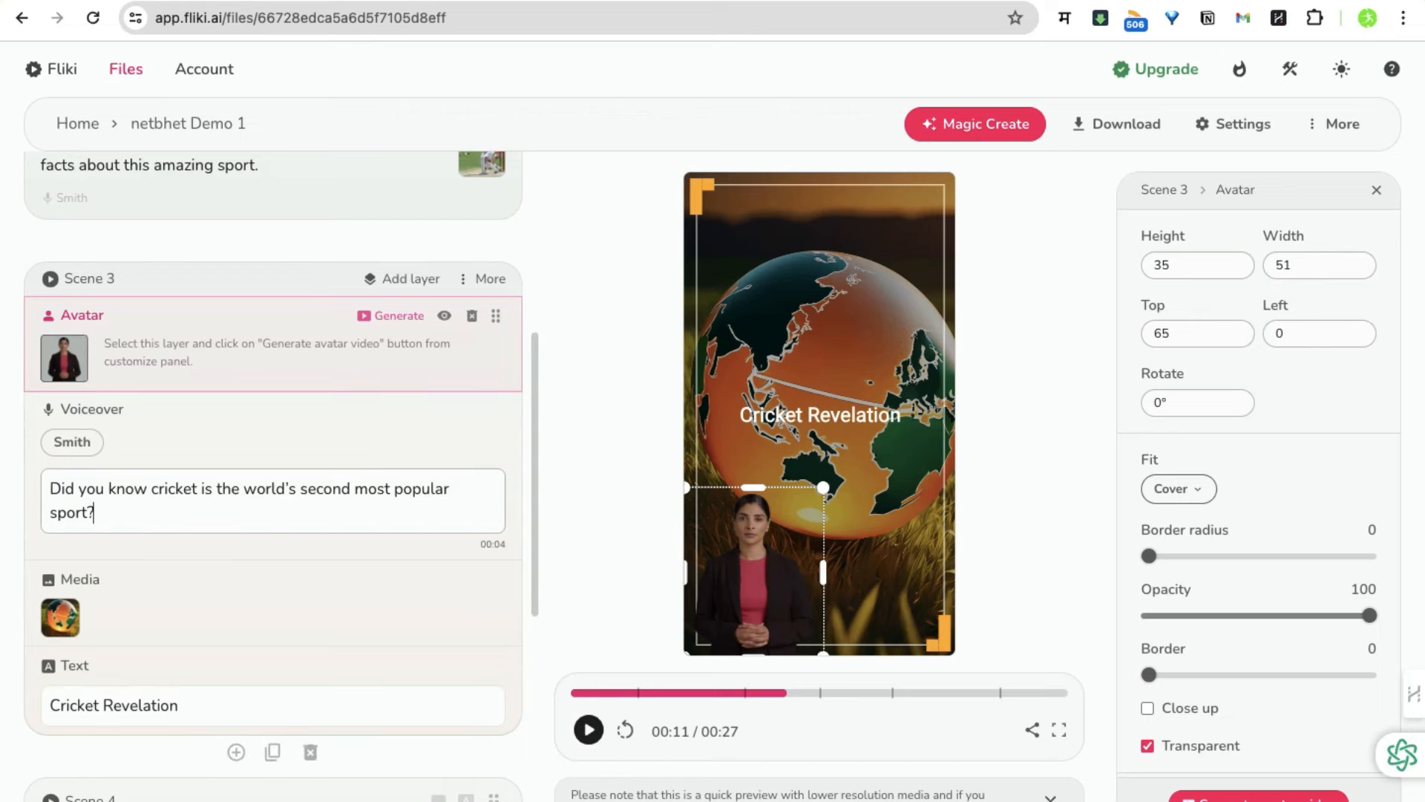
click(65, 359)
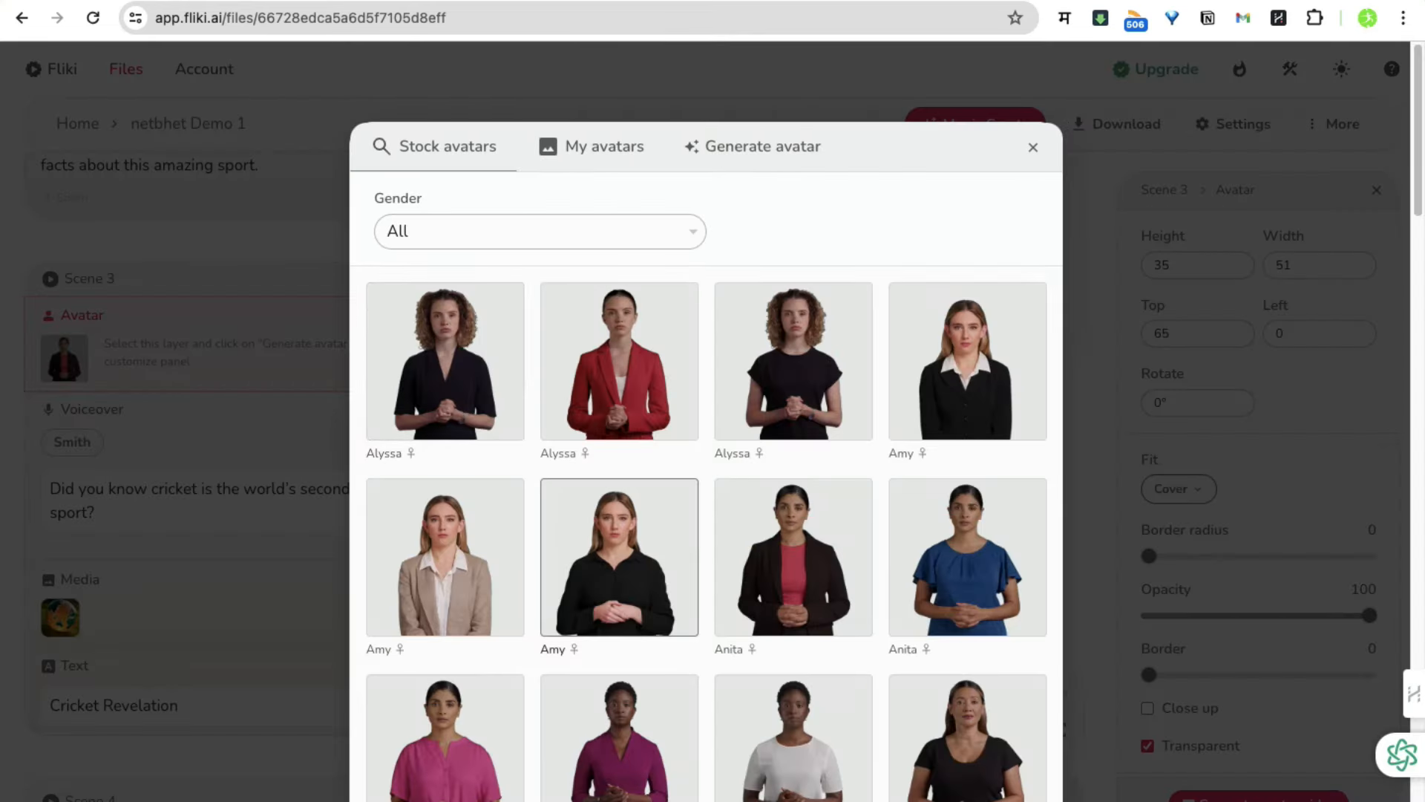
scroll(619, 557, down, 5)
scroll(619, 557, down, 10)
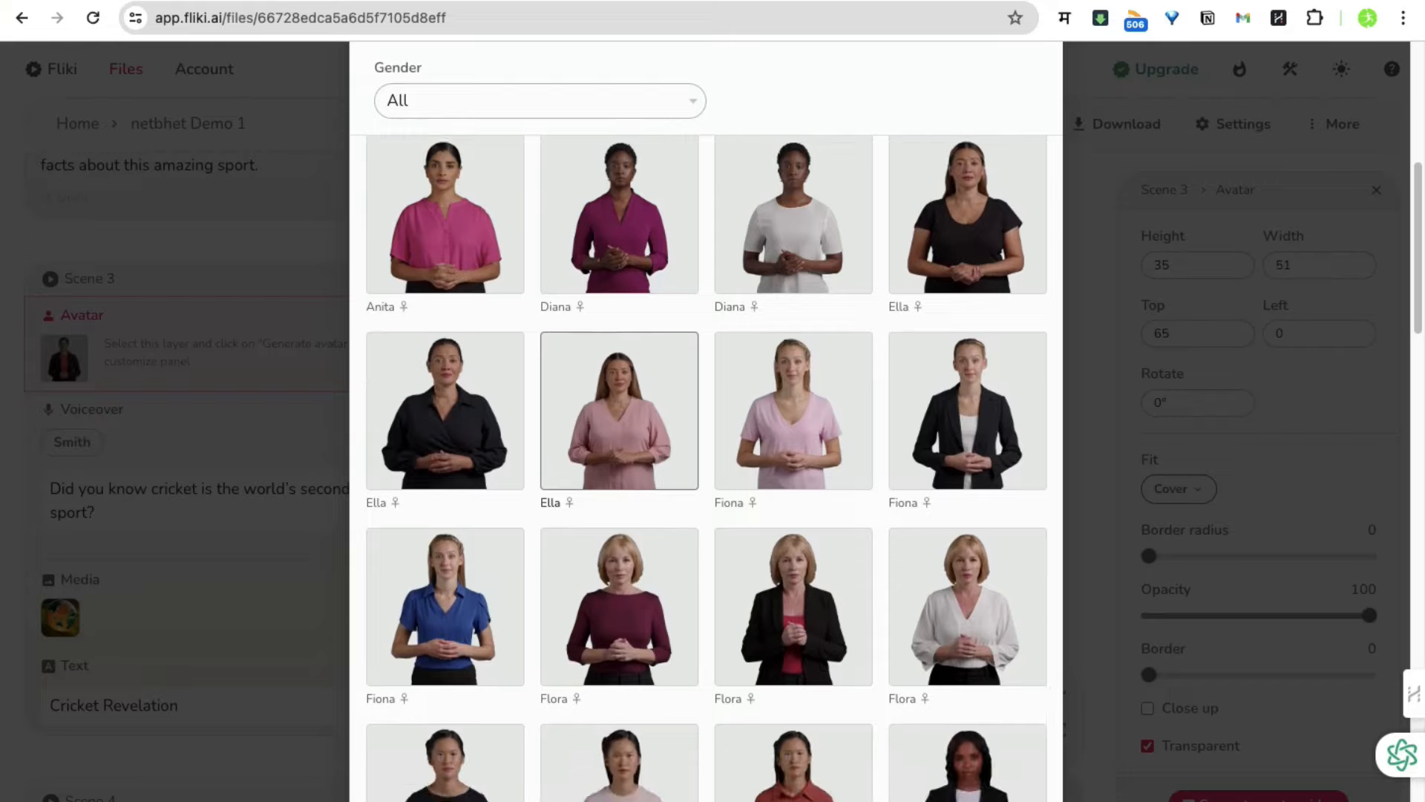
scroll(619, 556, down, 3)
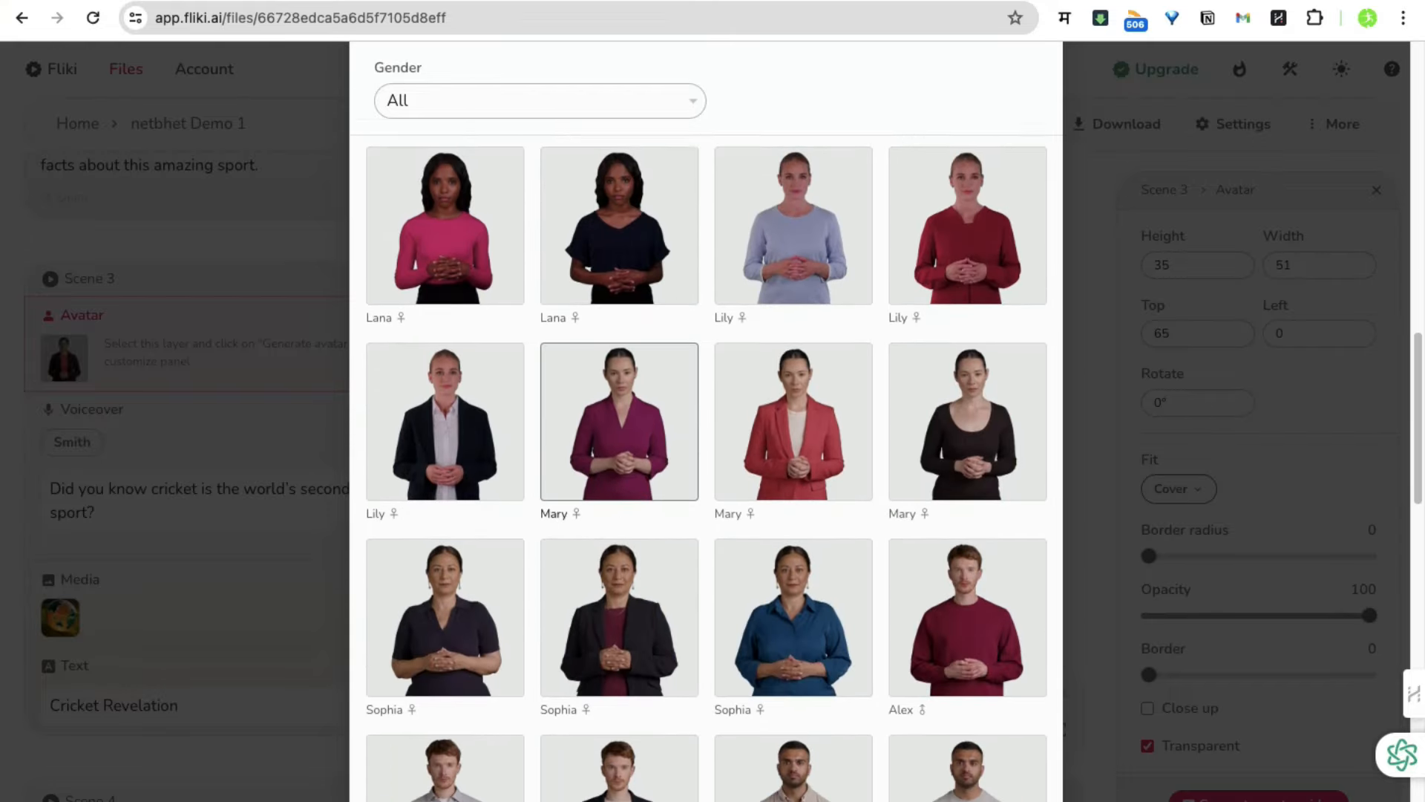
scroll(619, 557, up, 8)
scroll(620, 668, up, 10)
click(540, 230)
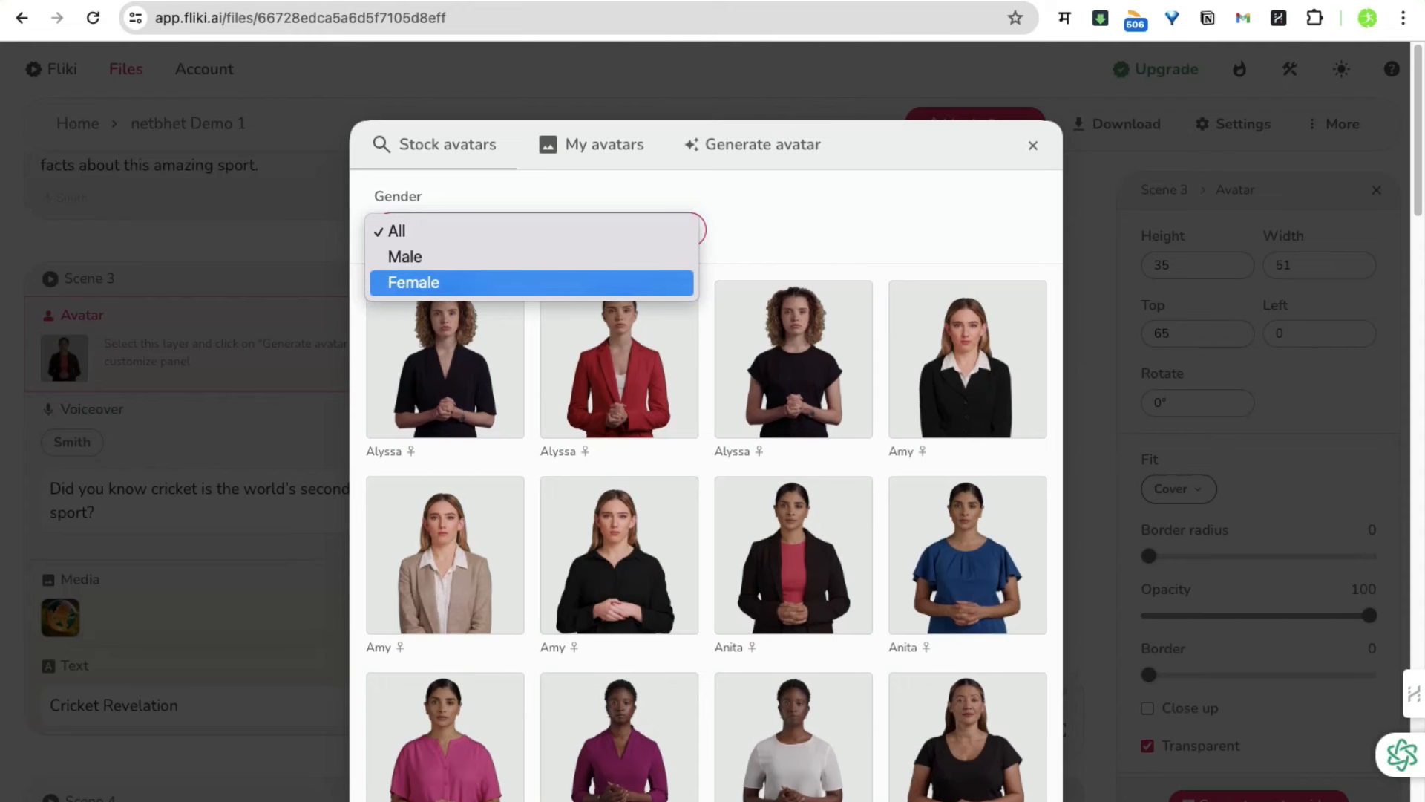
click(532, 257)
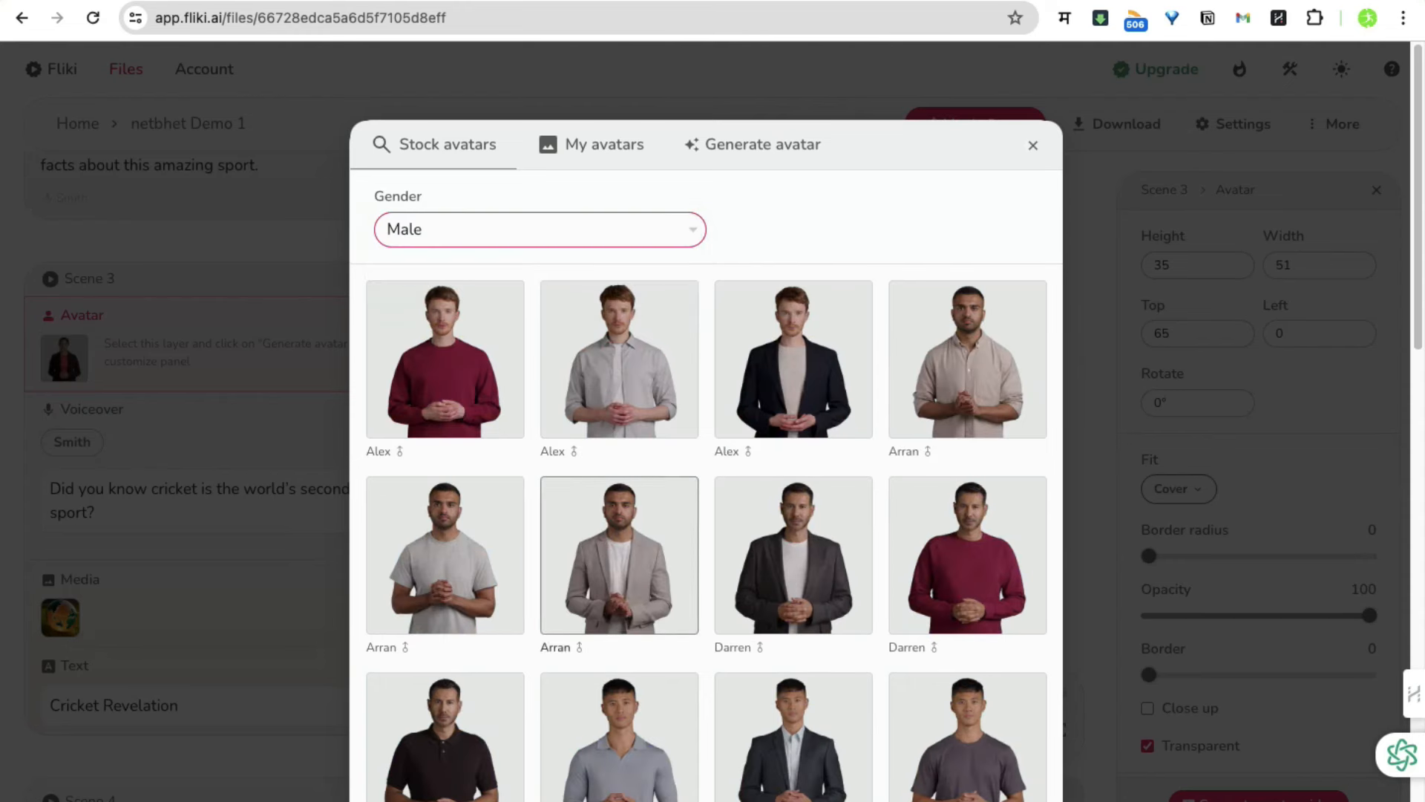
click(592, 145)
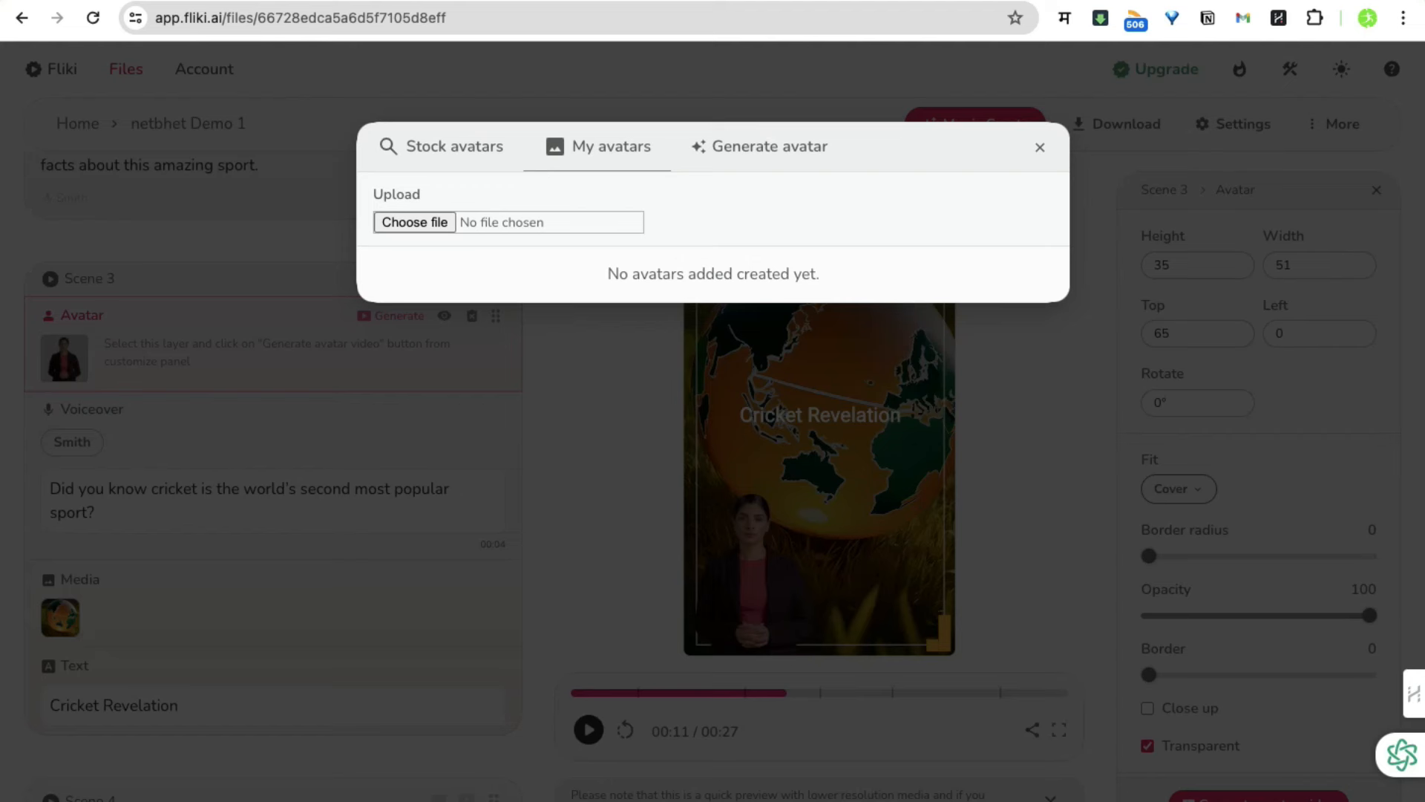
click(1039, 147)
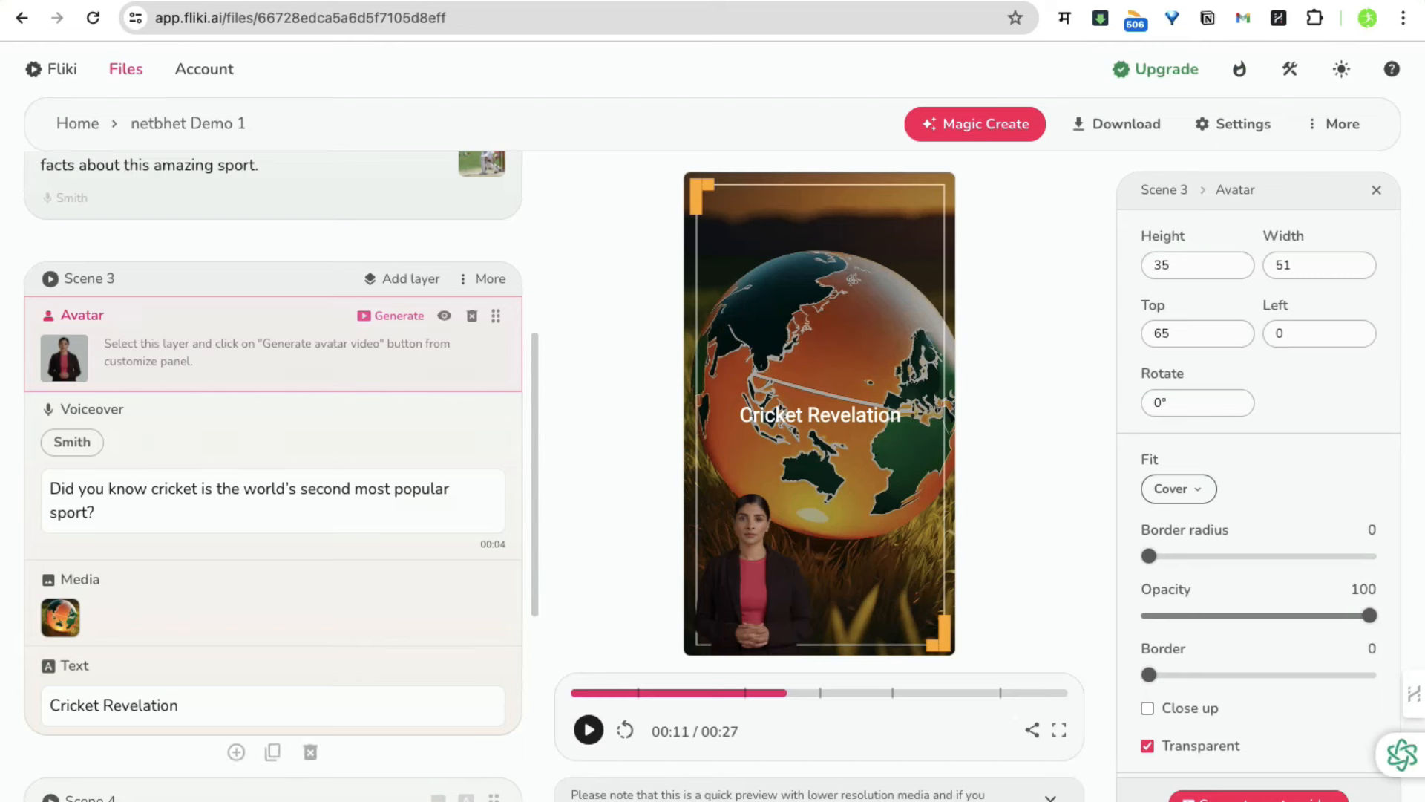
Delete the avatar layer from Scene 3.
click(472, 315)
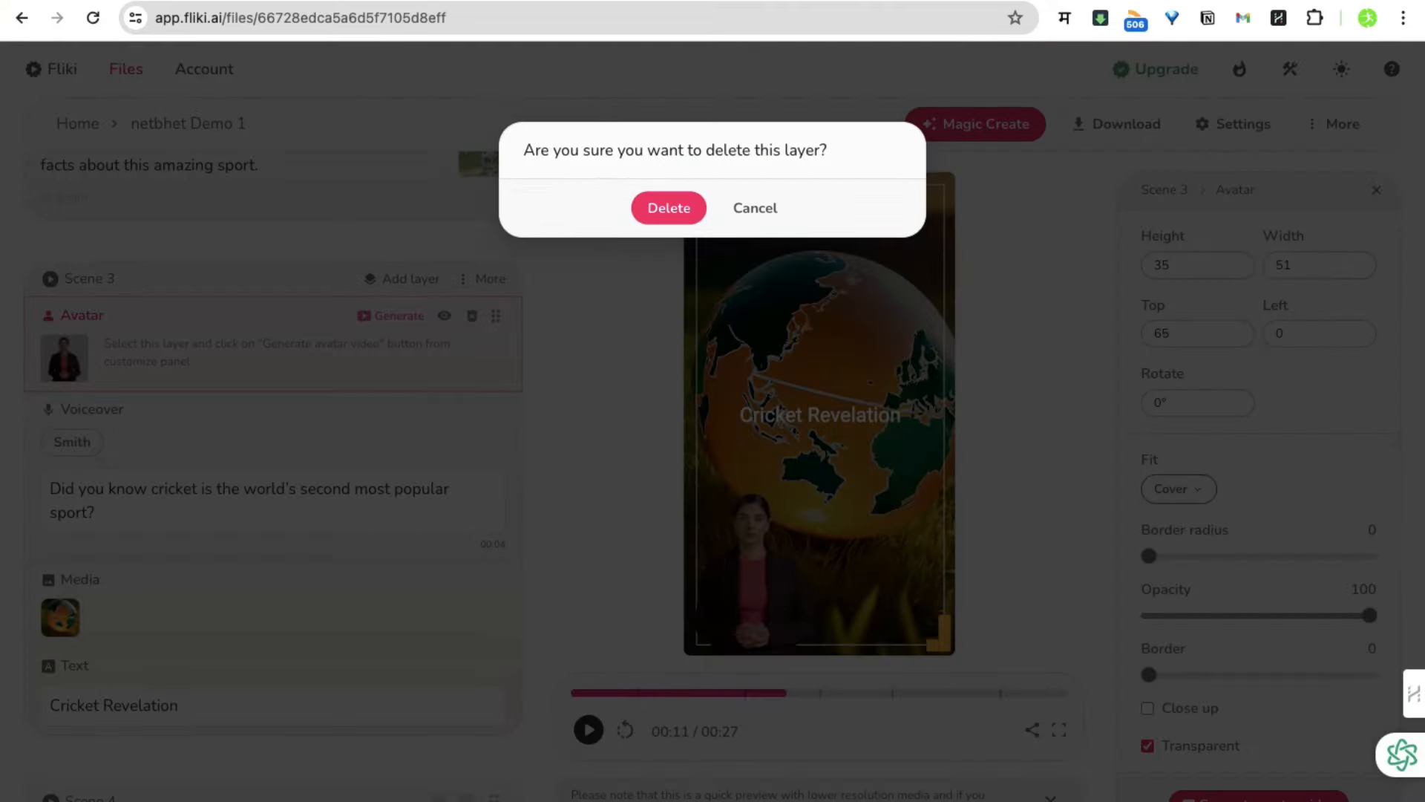
click(672, 207)
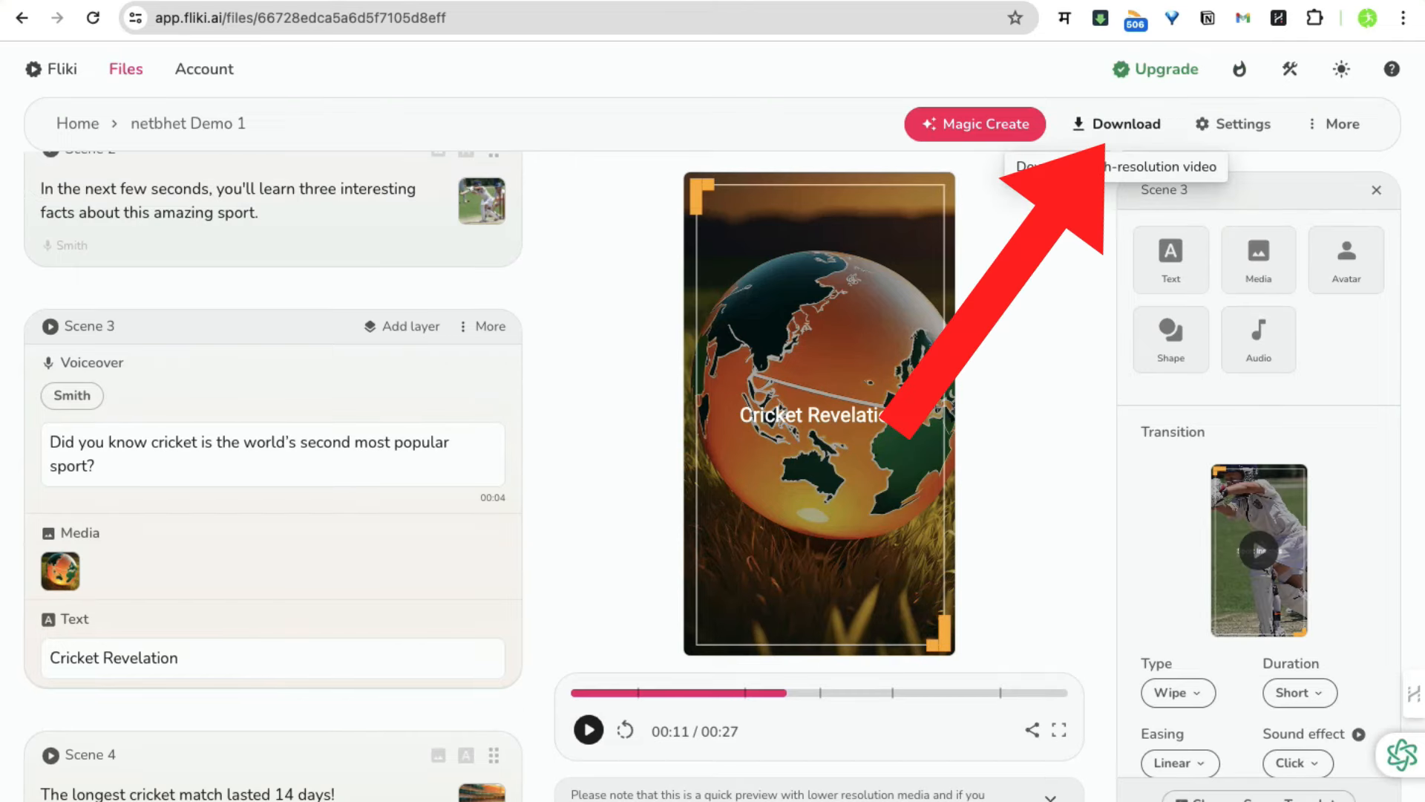
View the video's export options, and compare the Standard and Premium subscription plans with Monthly billing and the credit usage.
click(1118, 124)
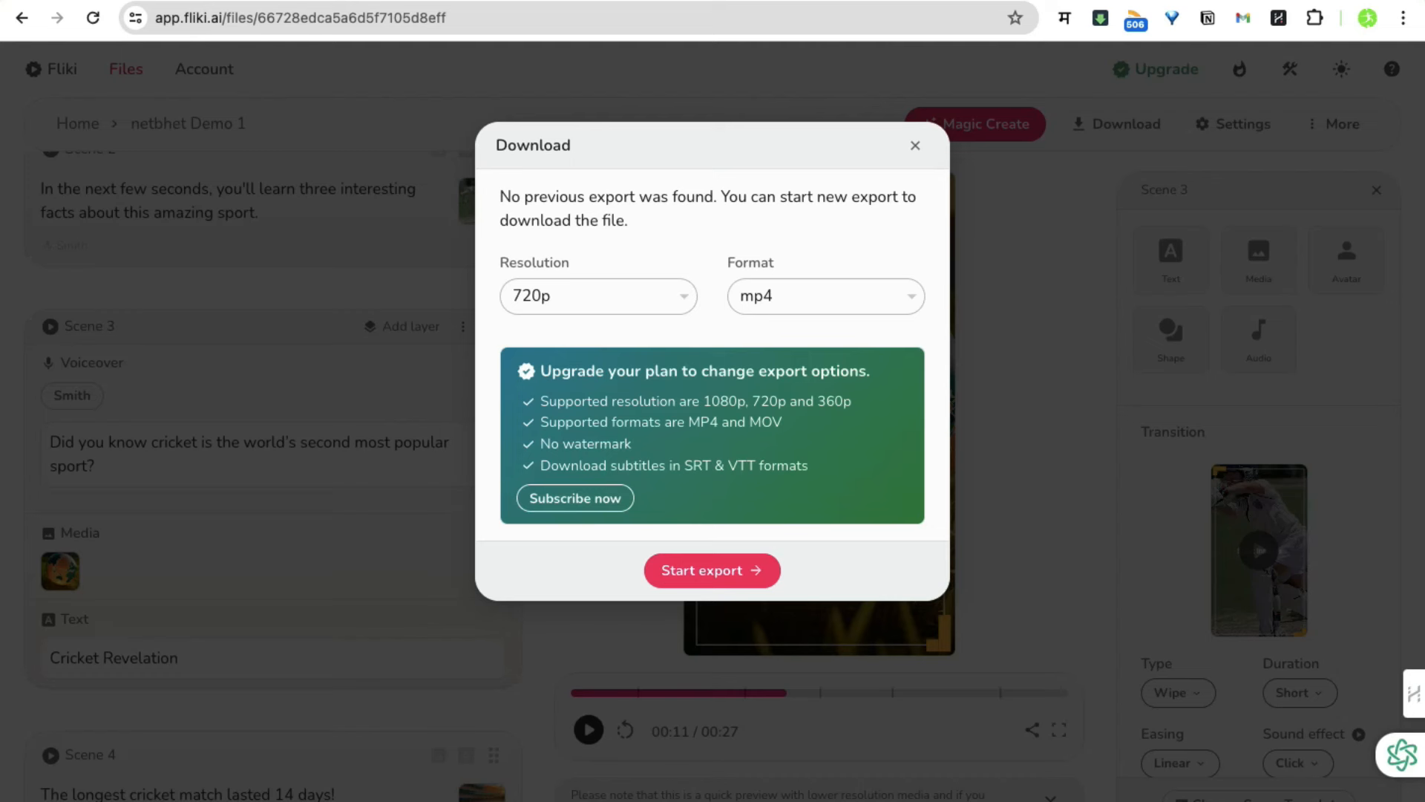
click(576, 497)
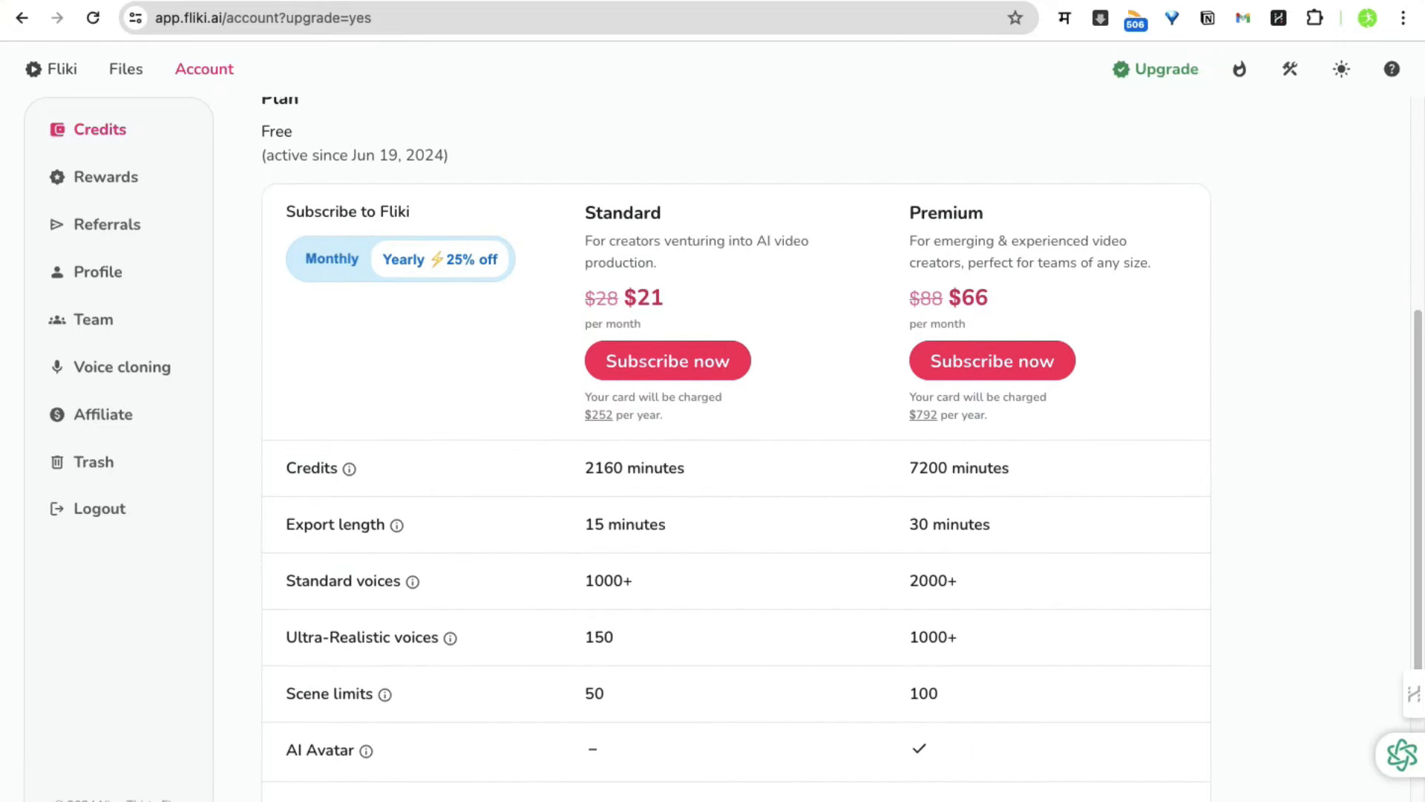
click(331, 258)
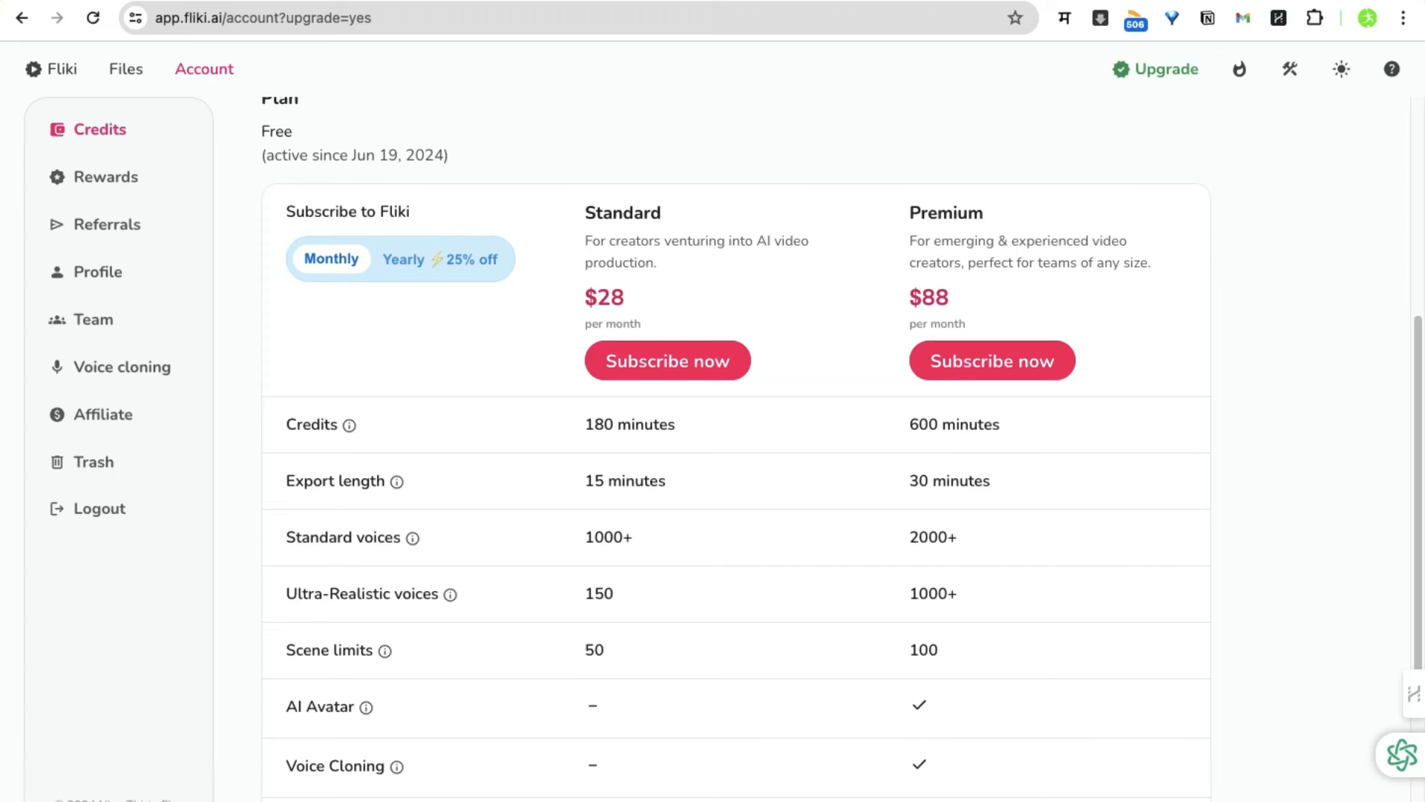
scroll(735, 445, down, 5)
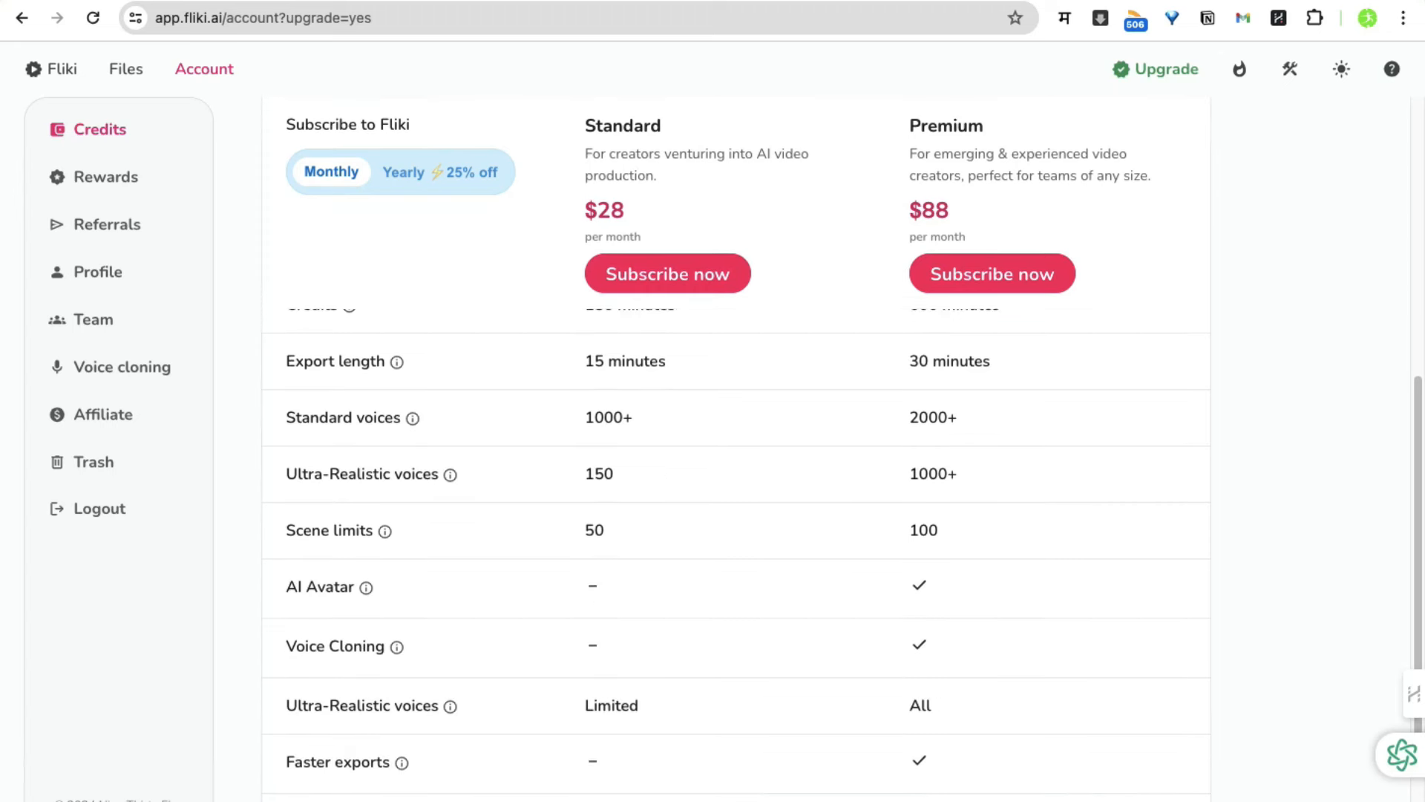
scroll(735, 446, up, 5)
scroll(735, 445, up, 6)
scroll(735, 445, down, 2)
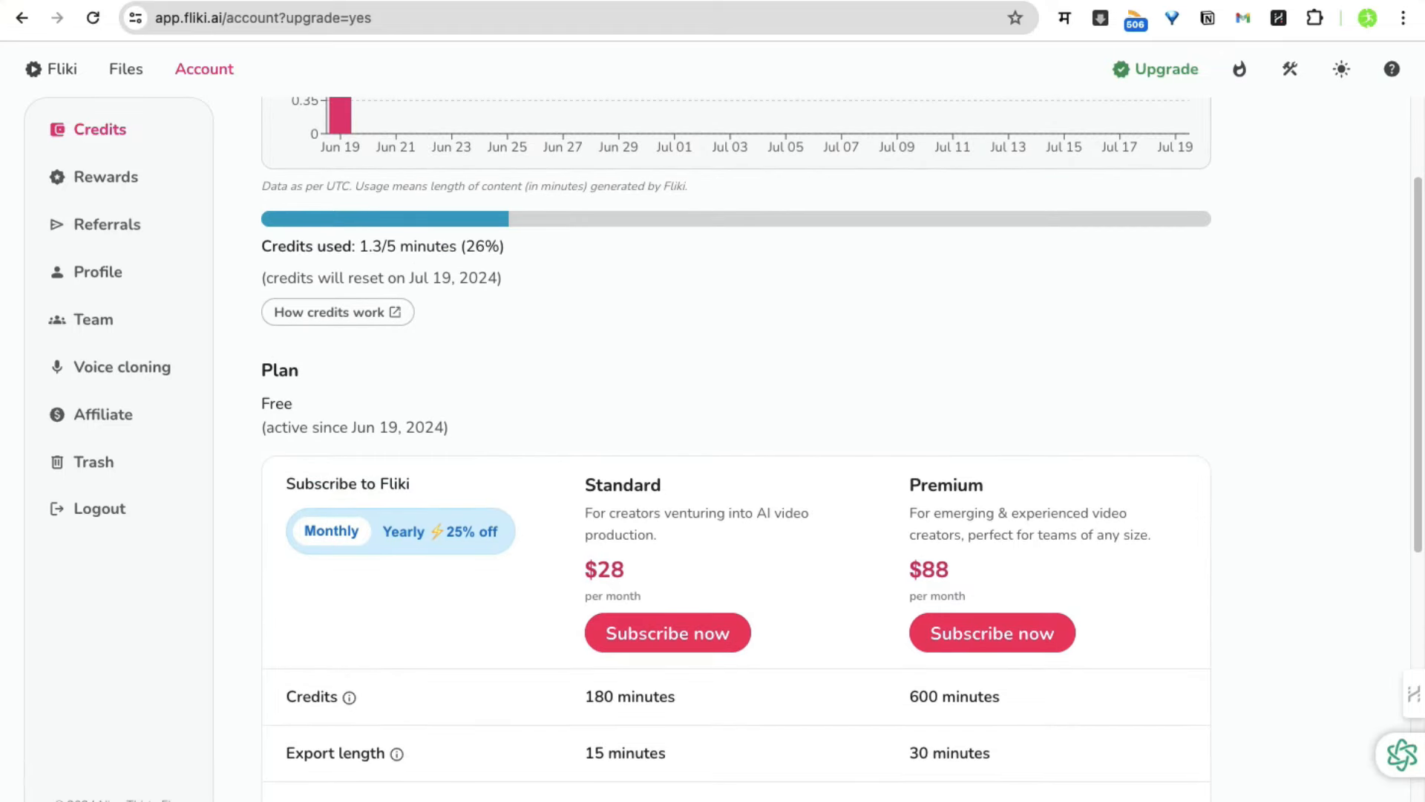
scroll(735, 445, up, 3)
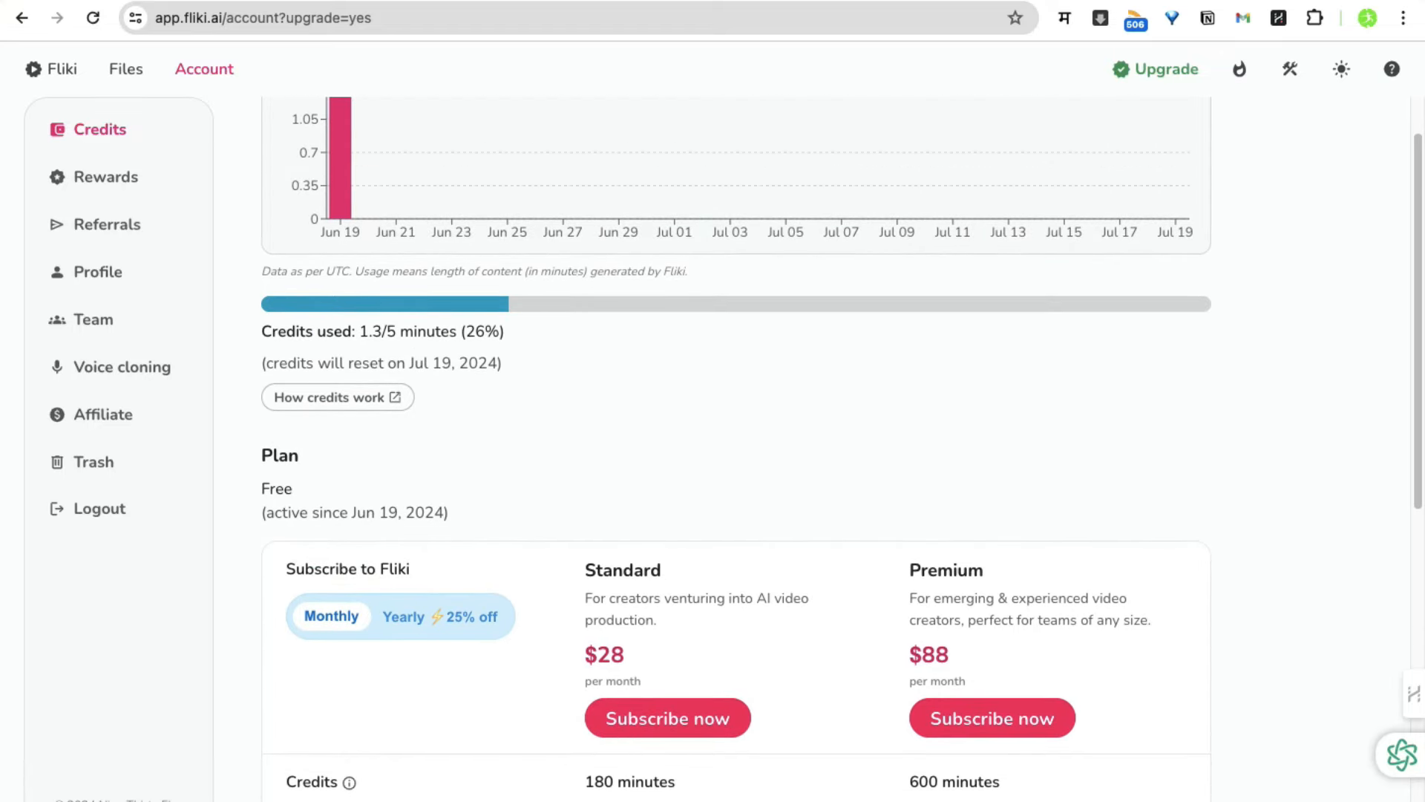
click(22, 18)
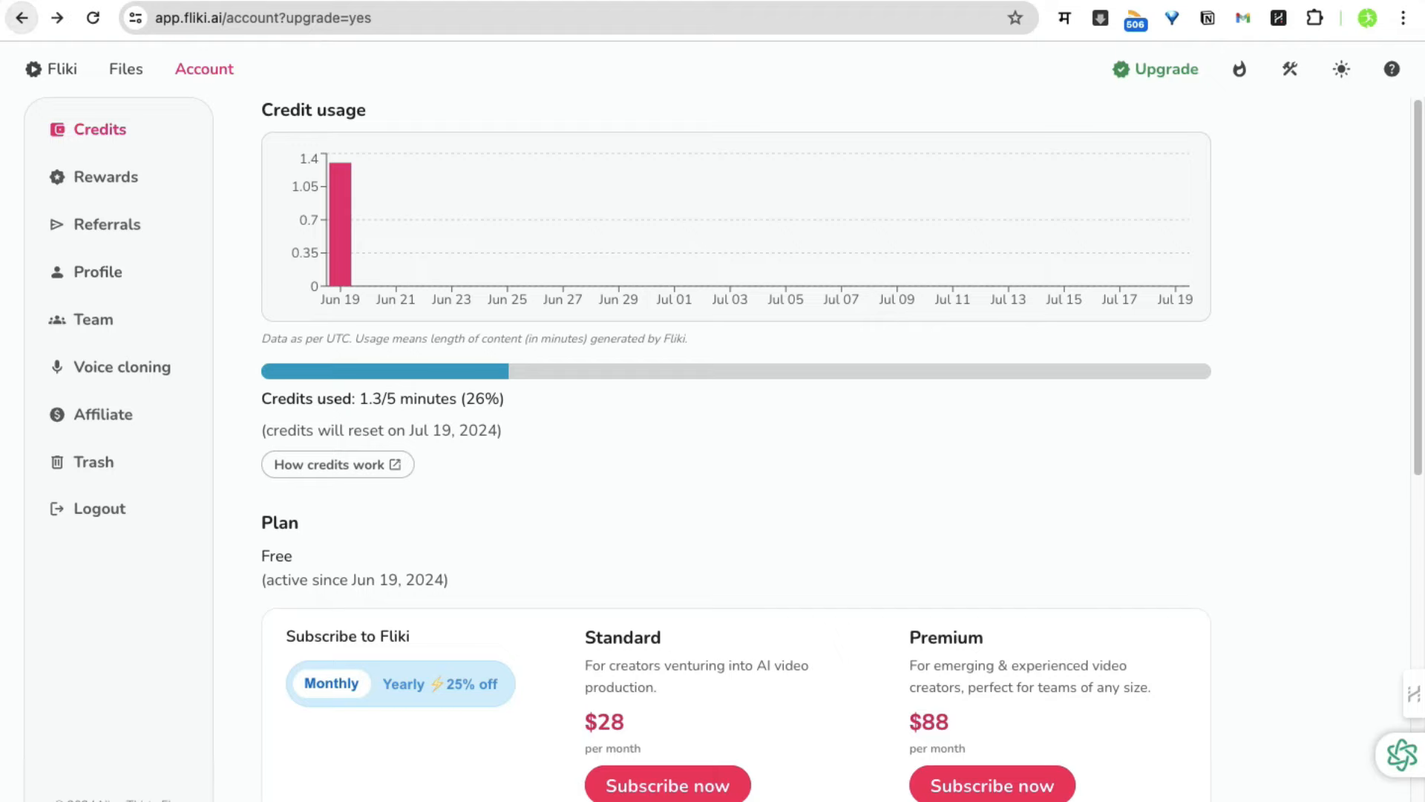
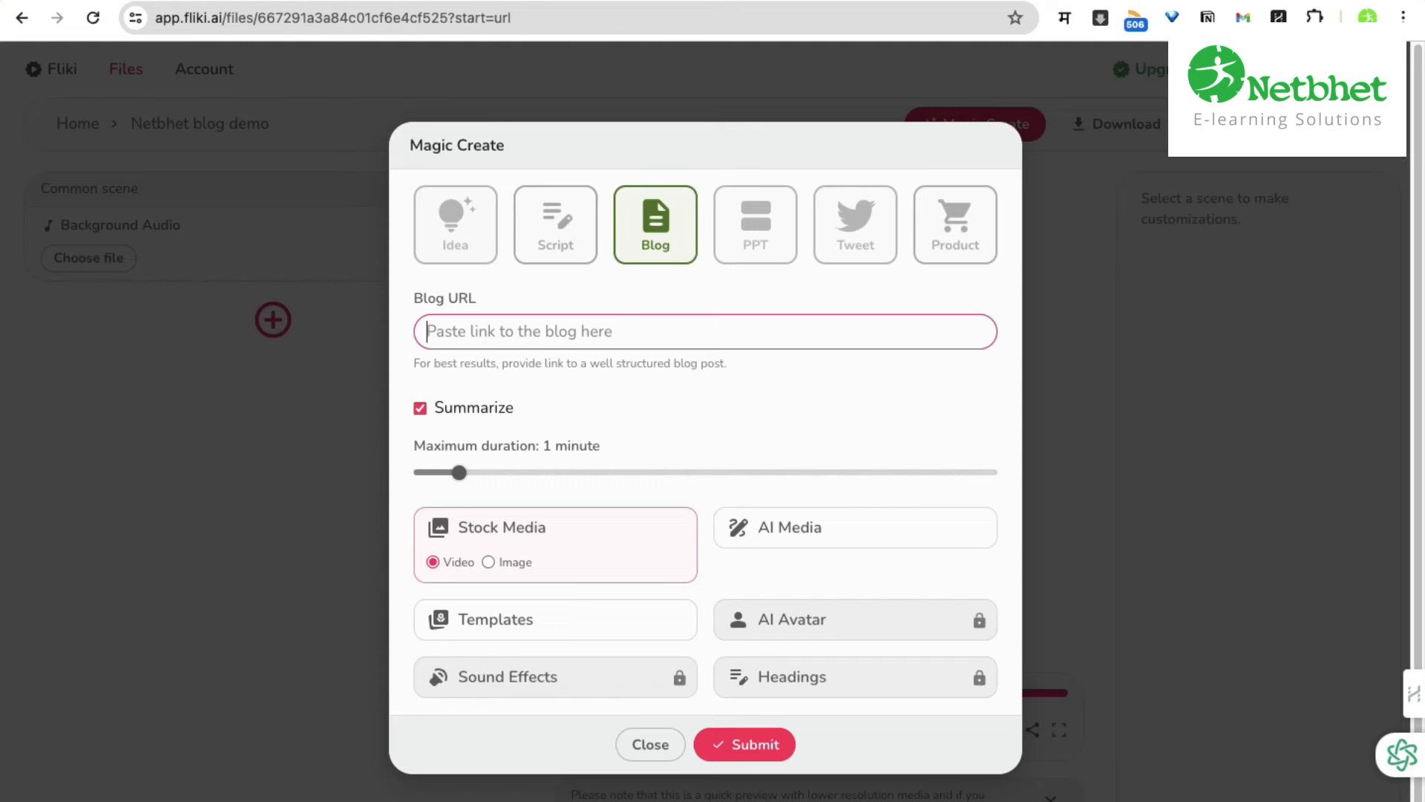
Open learn.netbhet.com in a new browser tab and go to the site's Blog page.
key(ctrl+t)
text(learn.netbhet.com)
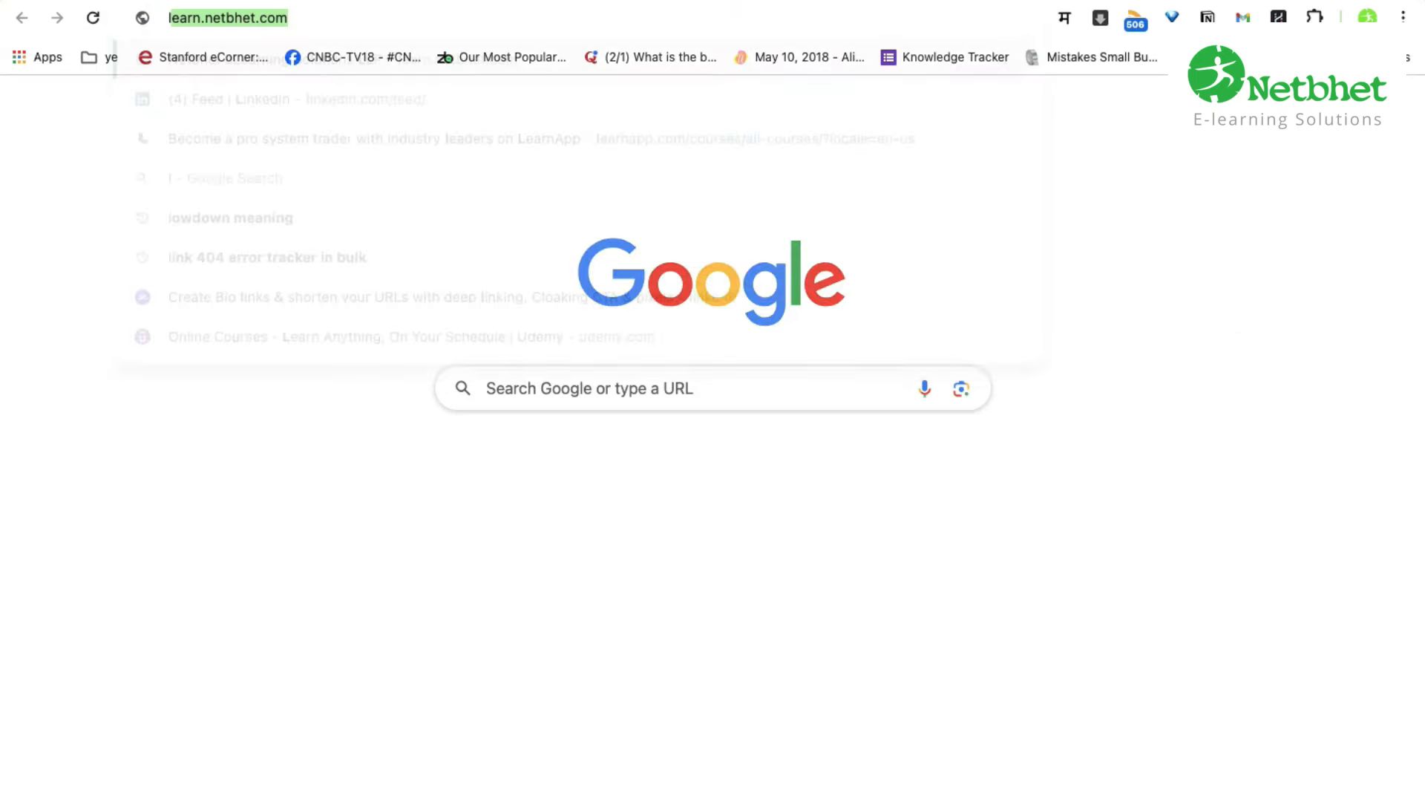
key(Return)
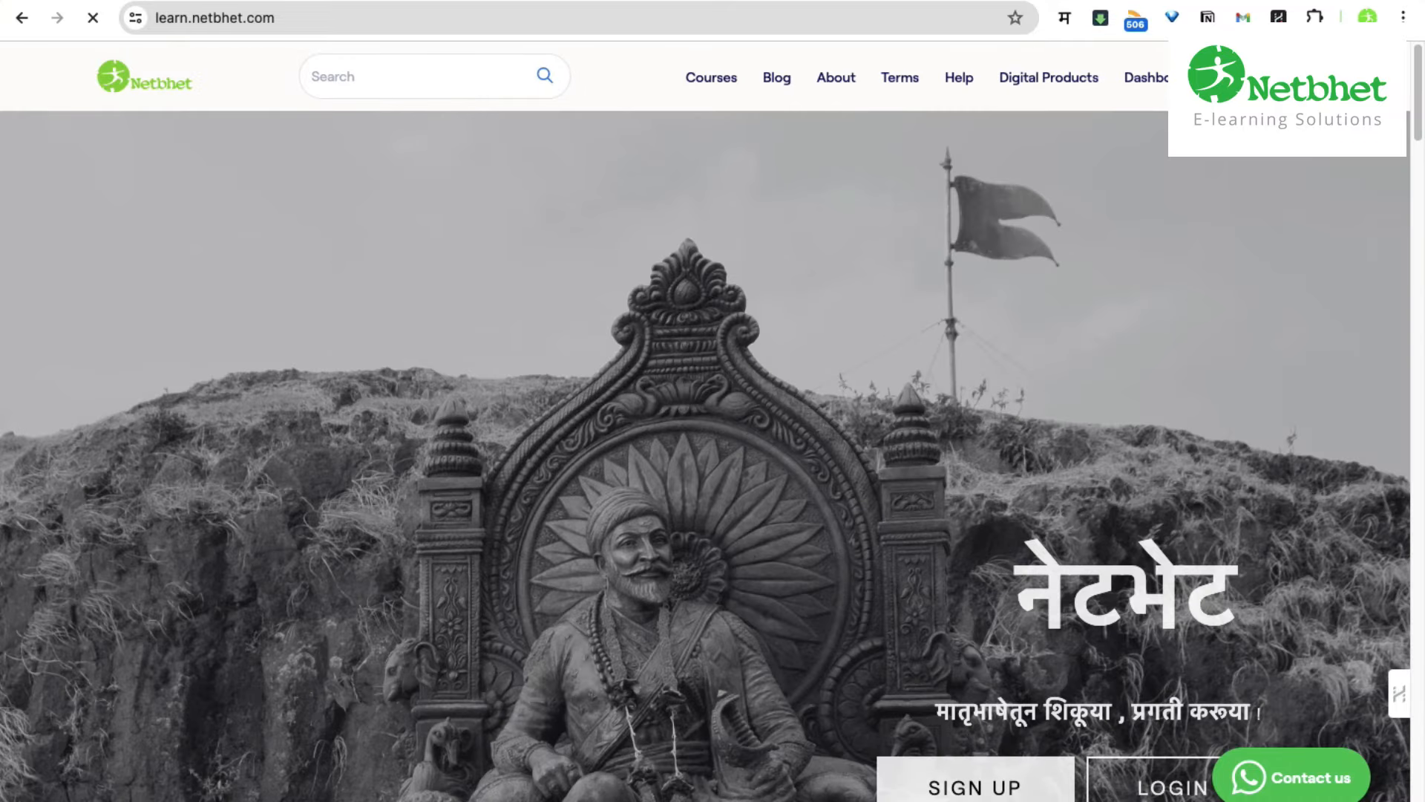
click(776, 78)
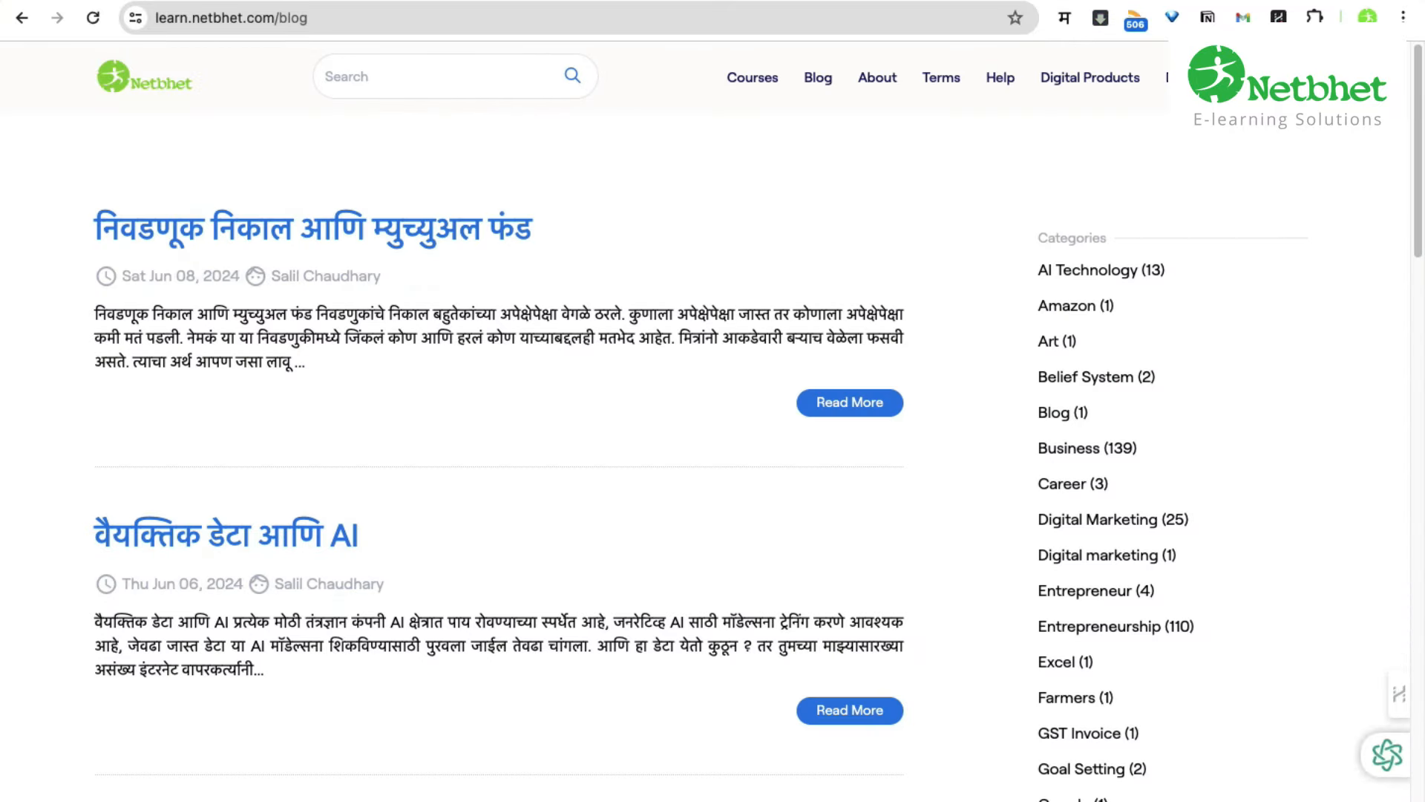
Find the Positive Thinking category on the blog and open its article "गम और खुशी मे फर्क ना....".
scroll(757, 455, down, 6)
scroll(460, 475, down, 3)
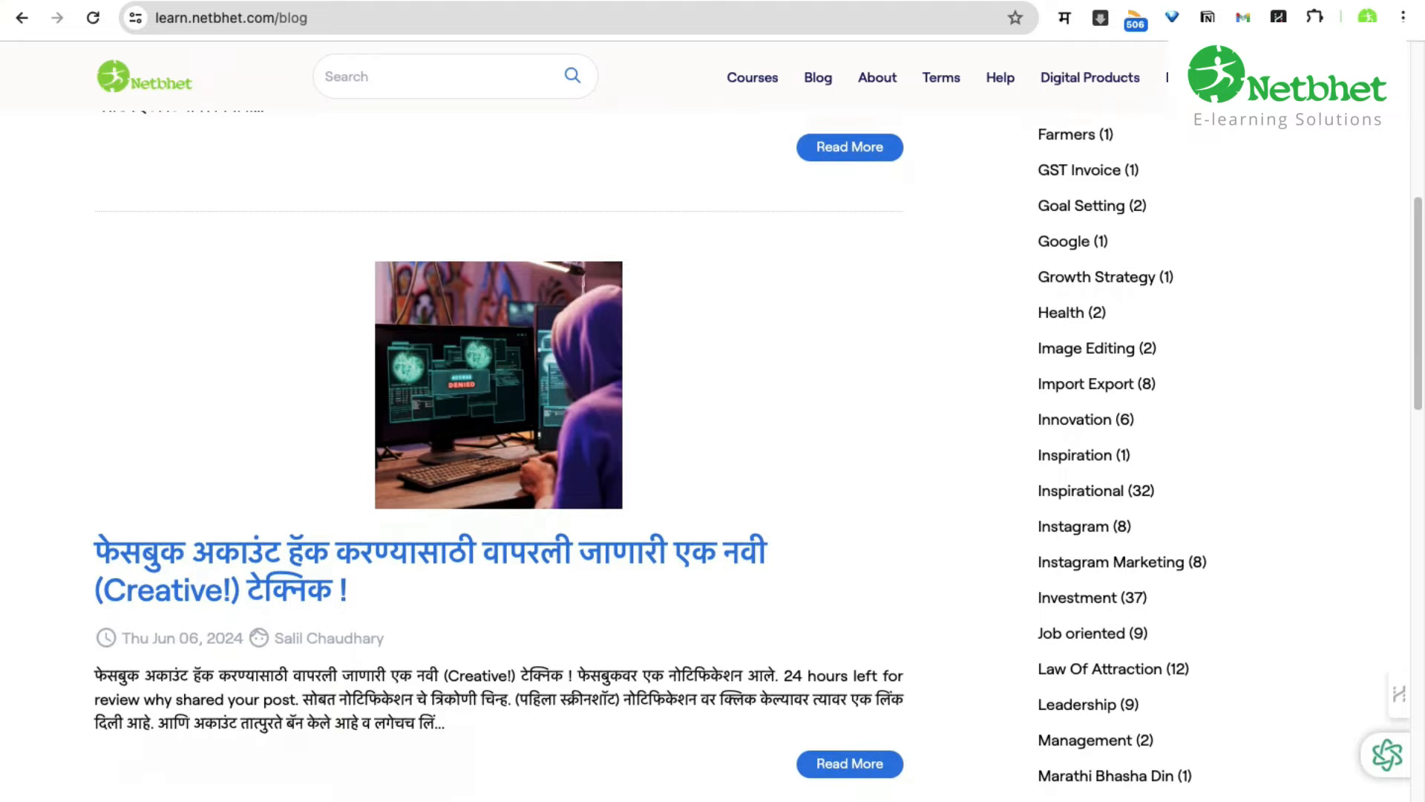
scroll(758, 455, down, 3)
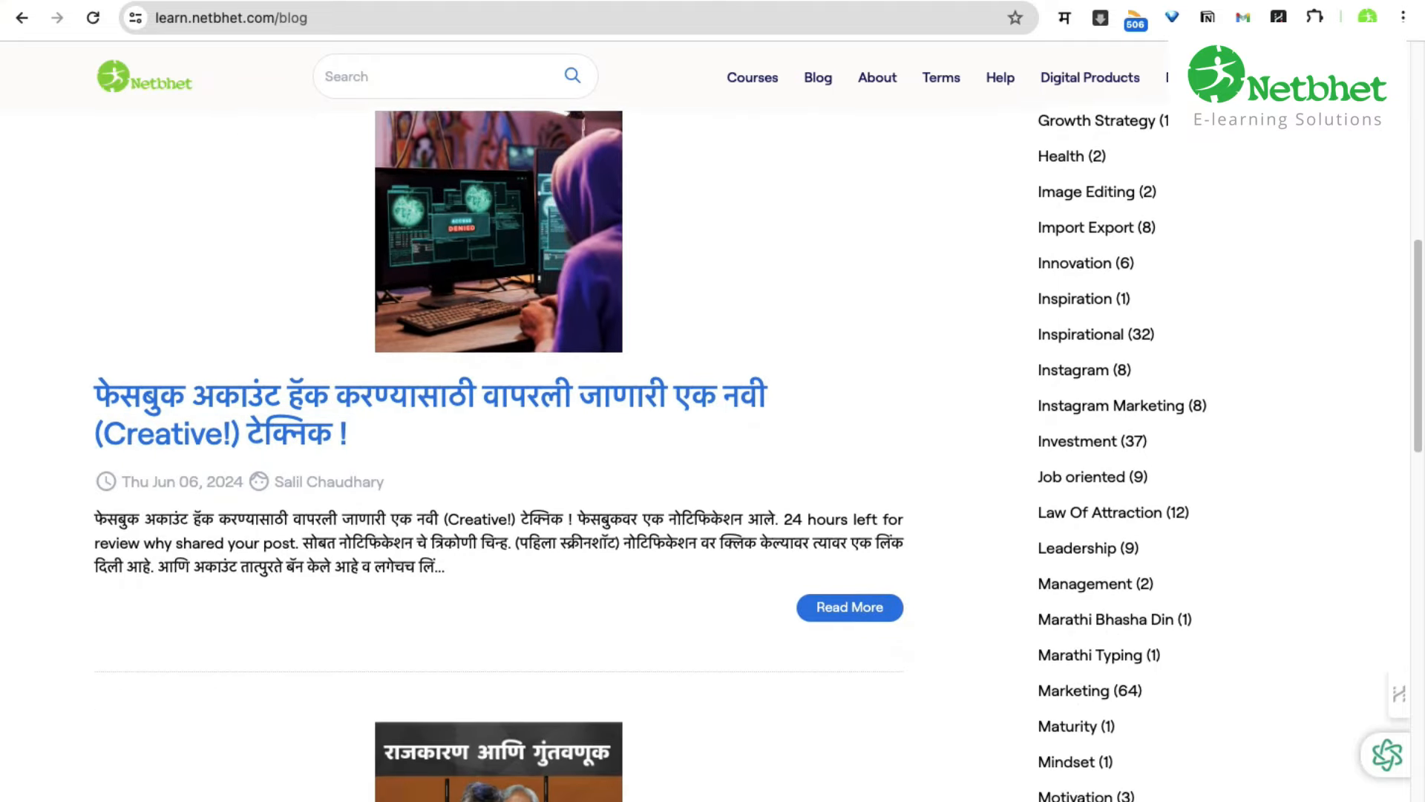
scroll(757, 455, down, 3)
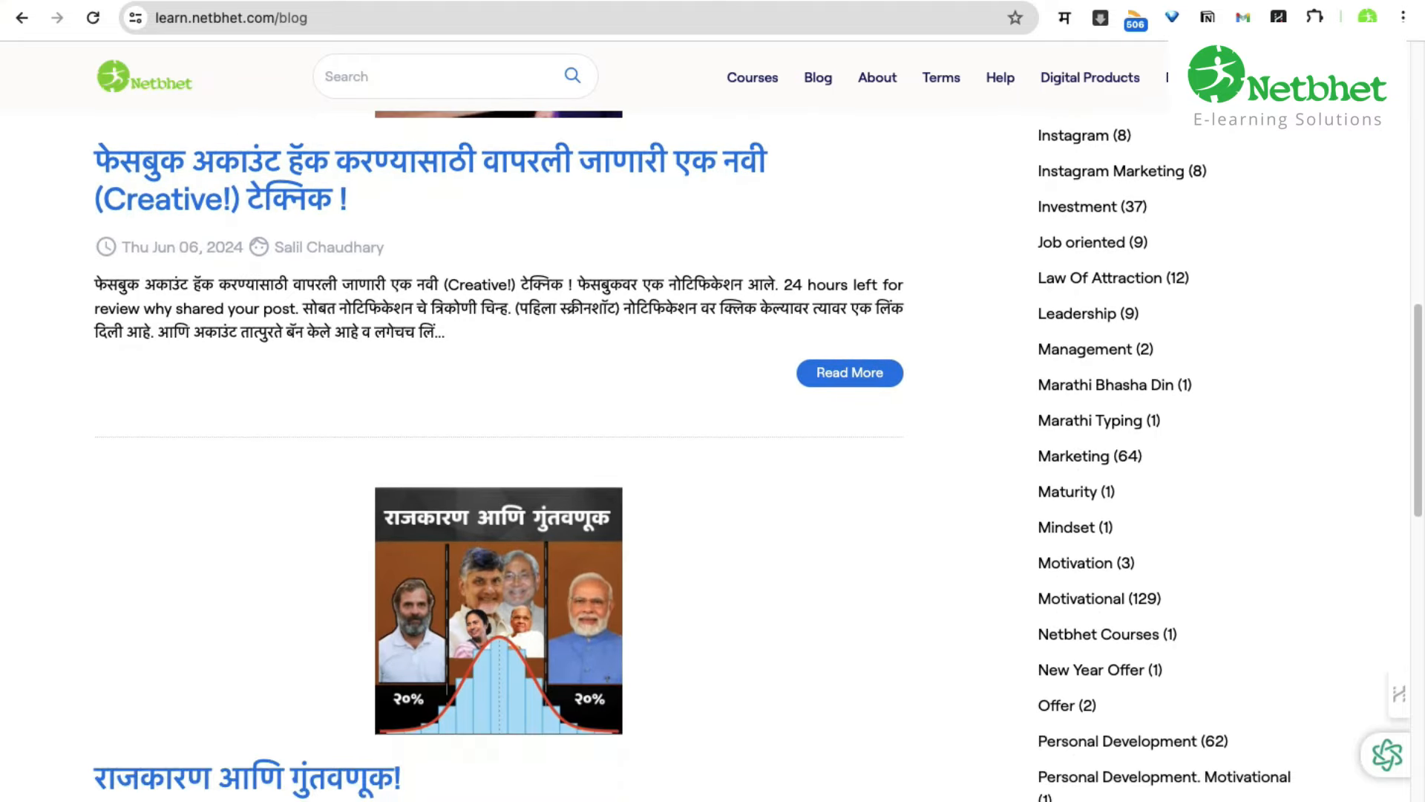
scroll(758, 455, down, 3)
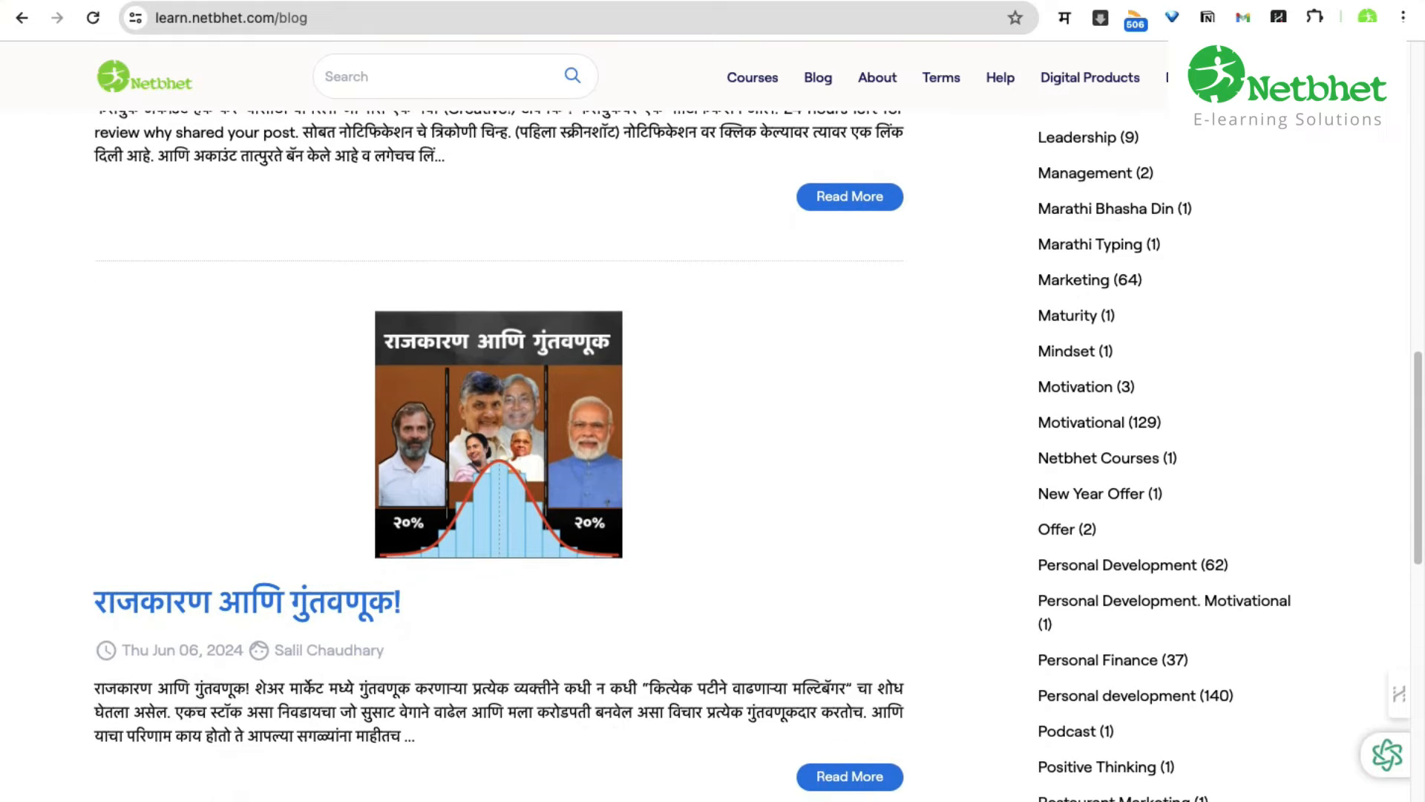
scroll(757, 455, down, 2)
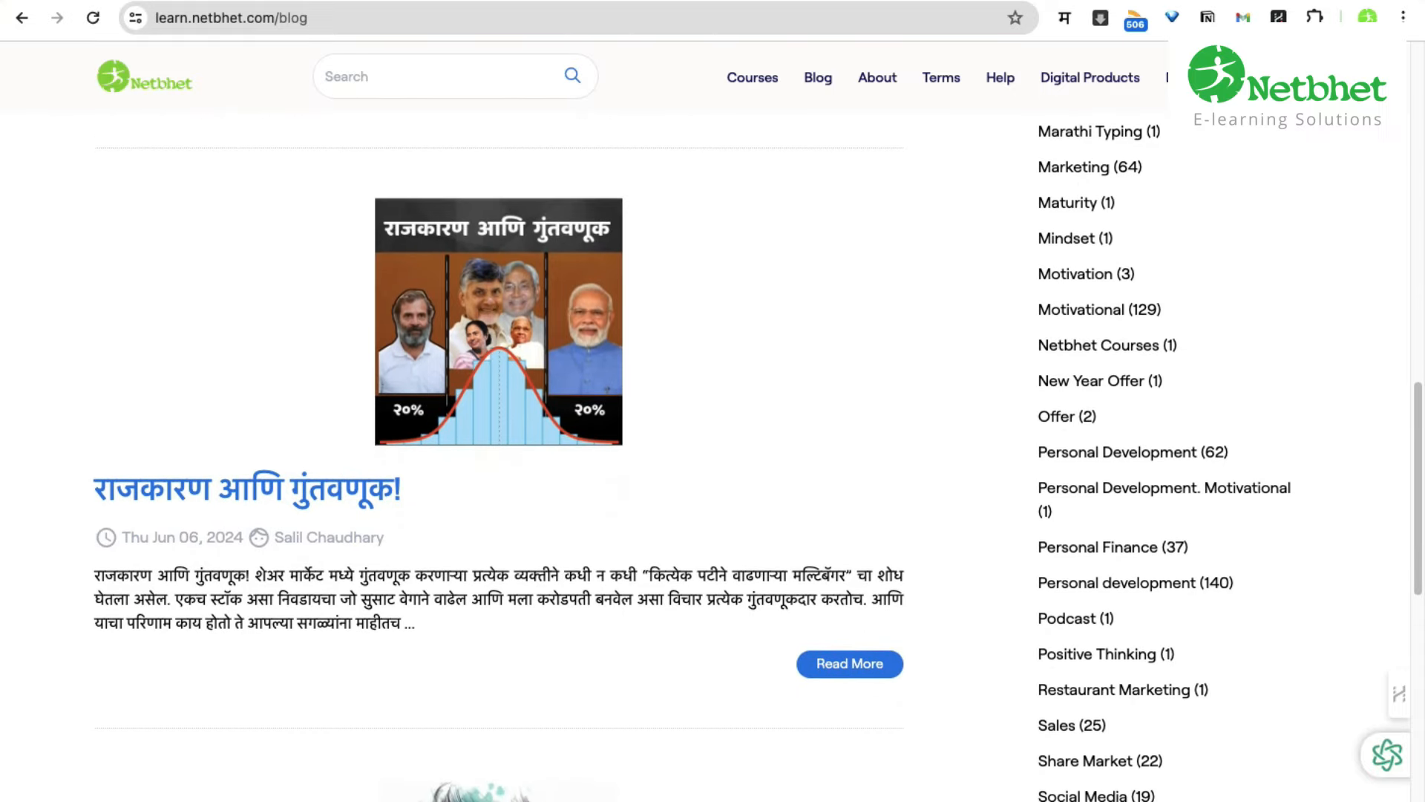
click(1106, 586)
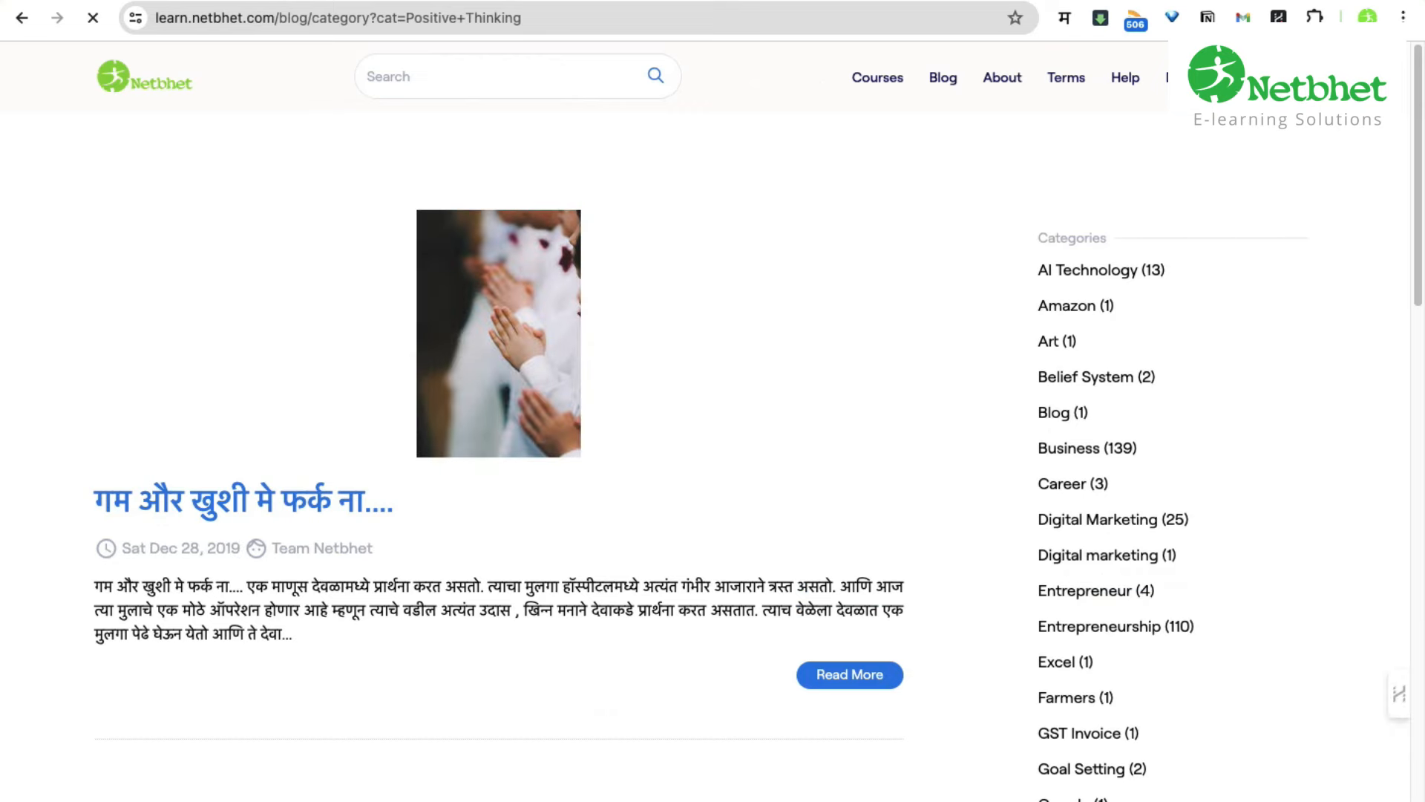
click(243, 500)
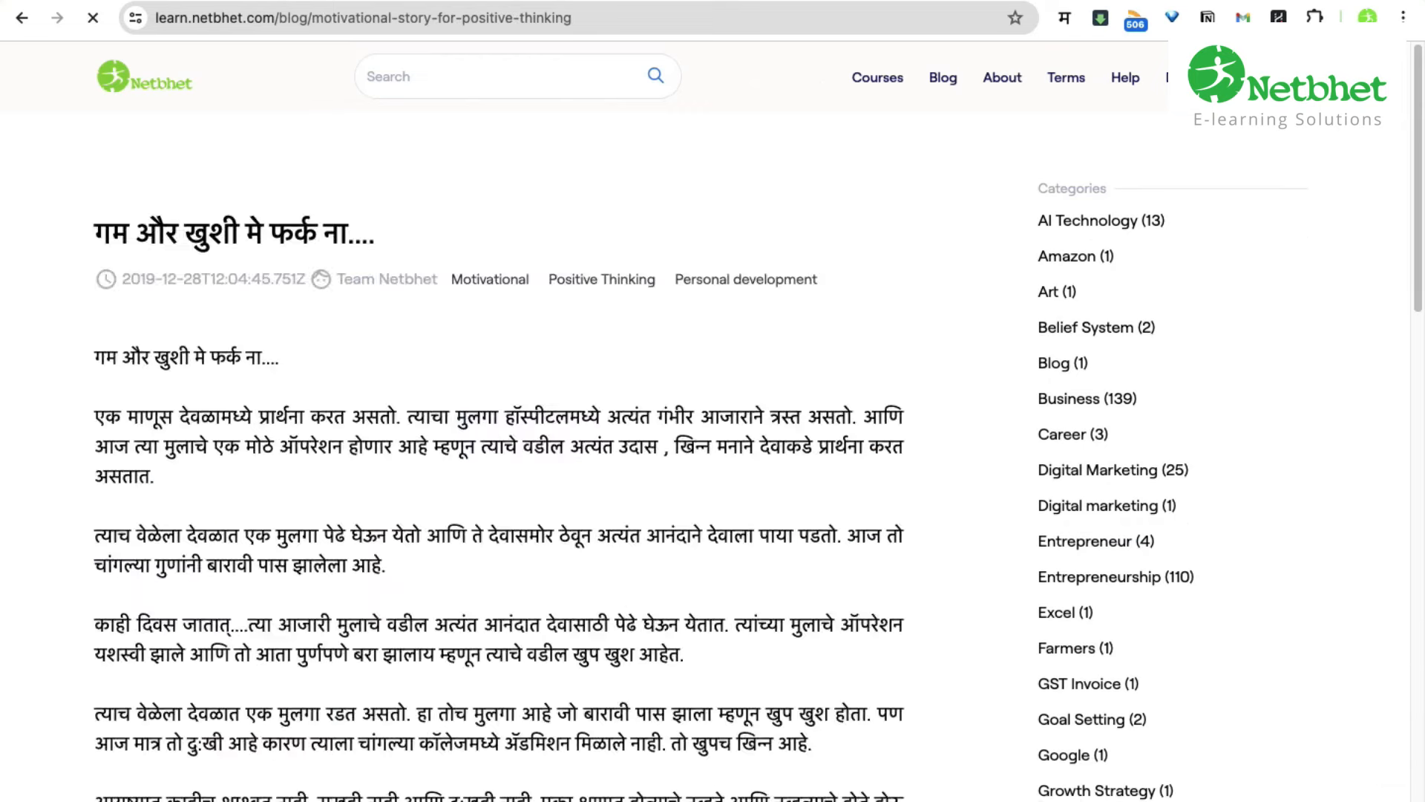
Look over the article, copy its web address, and paste it as the Blog URL in Fliki's Magic Create dialog.
scroll(498, 445, down, 10)
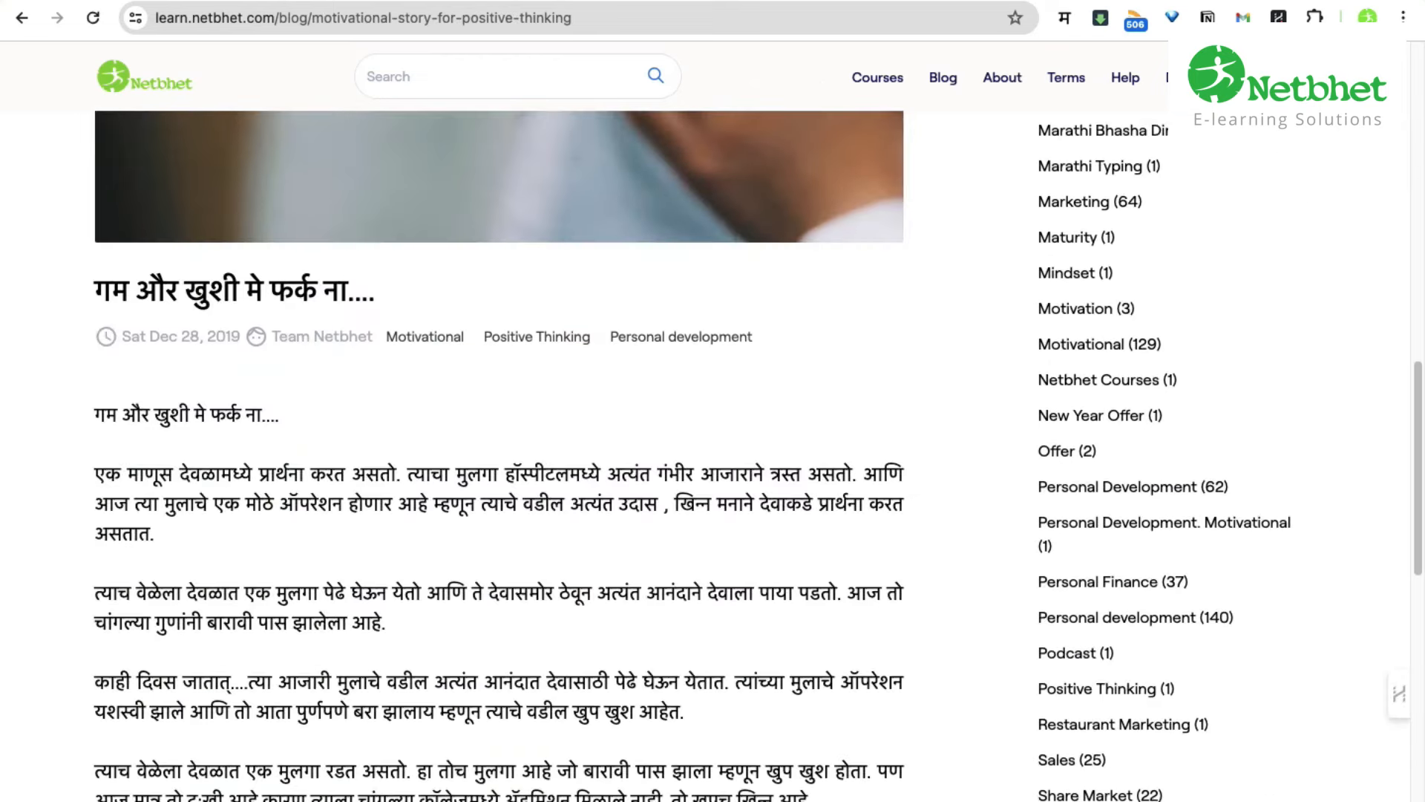
scroll(497, 445, down, 5)
scroll(497, 446, up, 6)
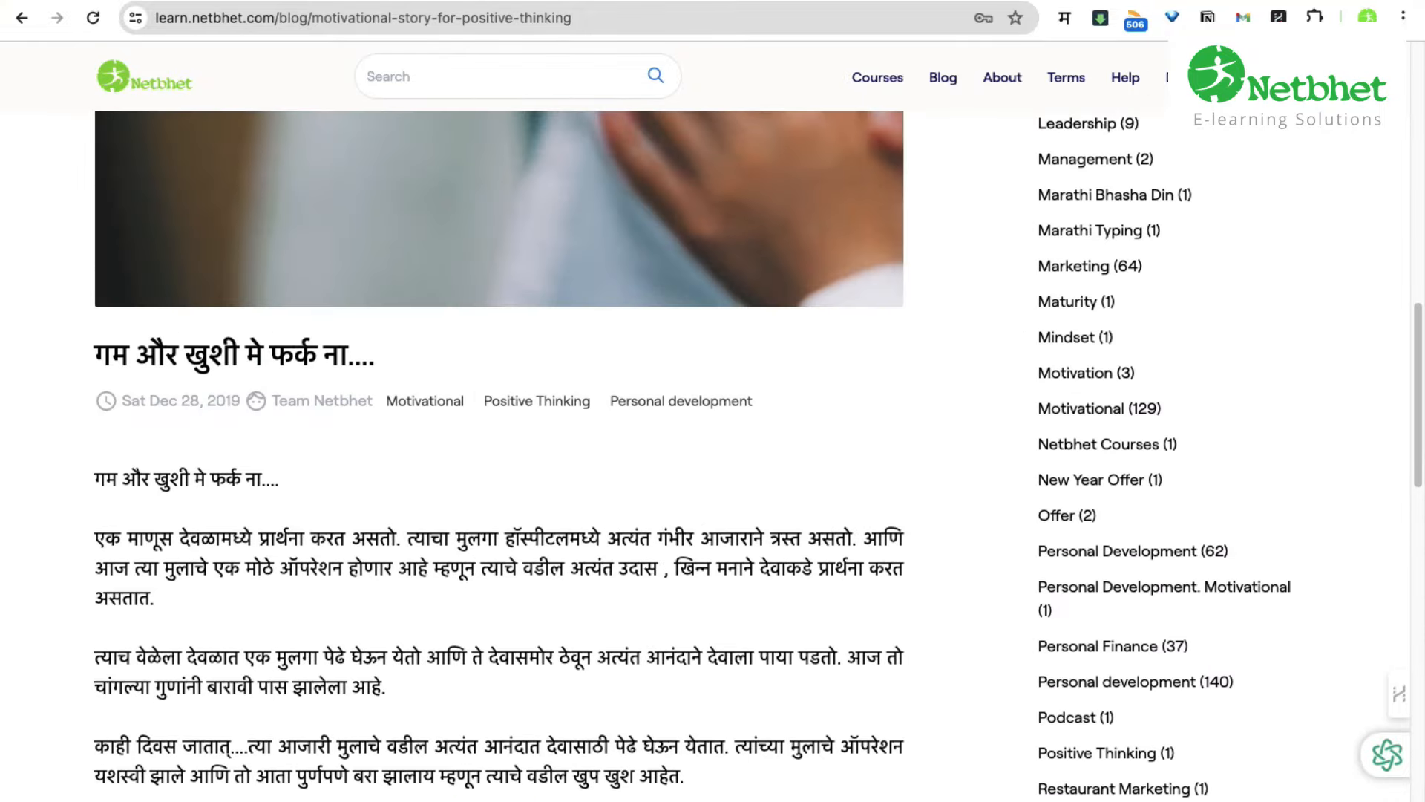
click(537, 18)
key(ctrl+c)
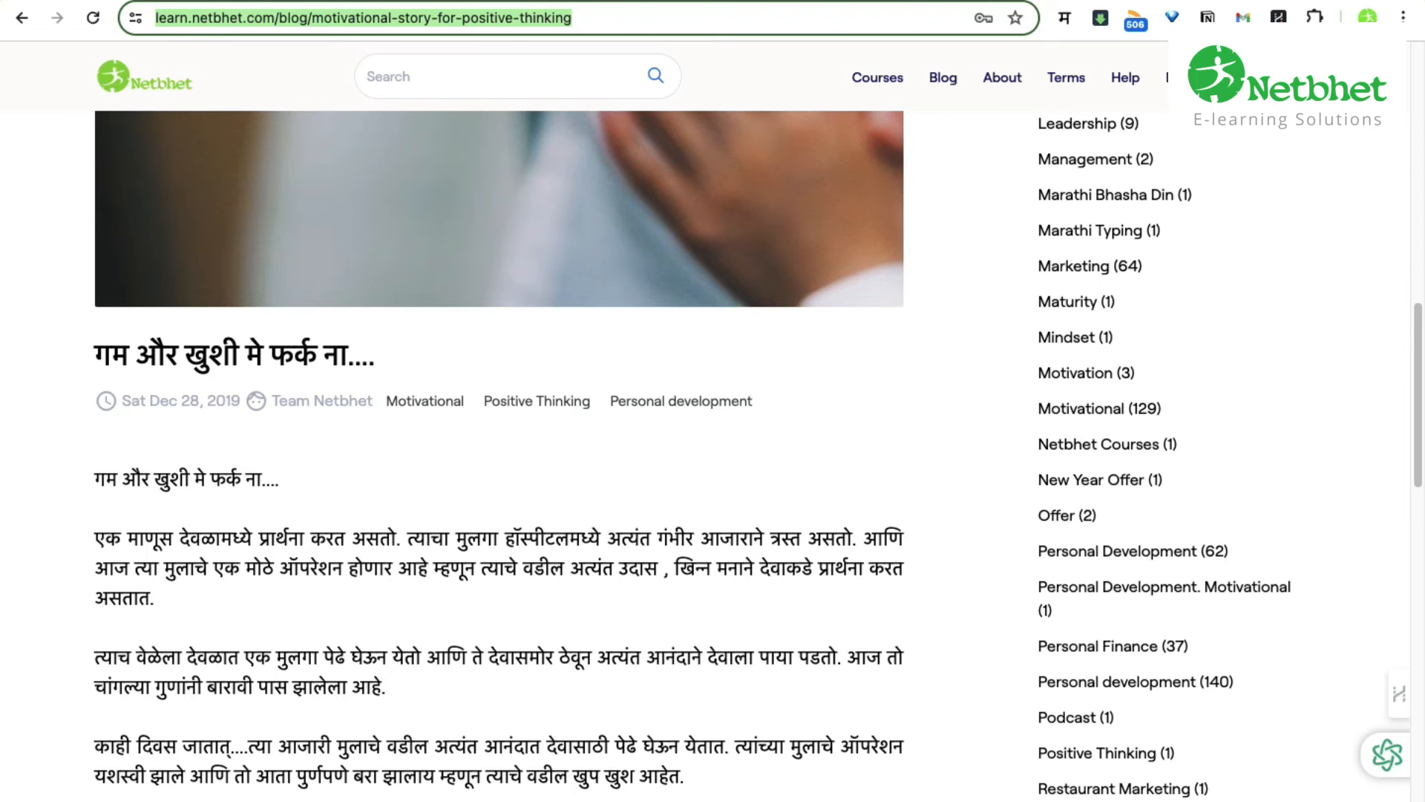
key(ctrl+Tab)
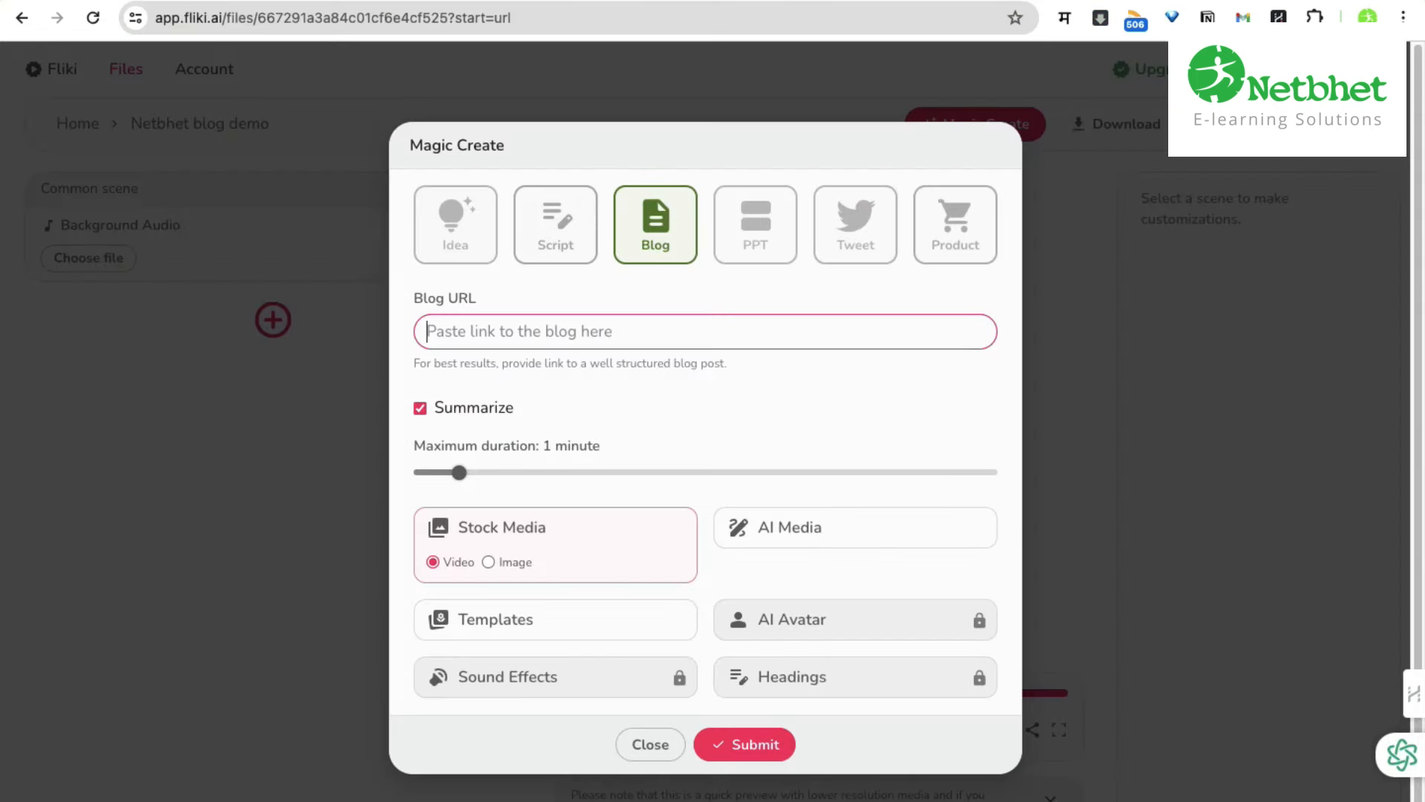
key(ctrl+v)
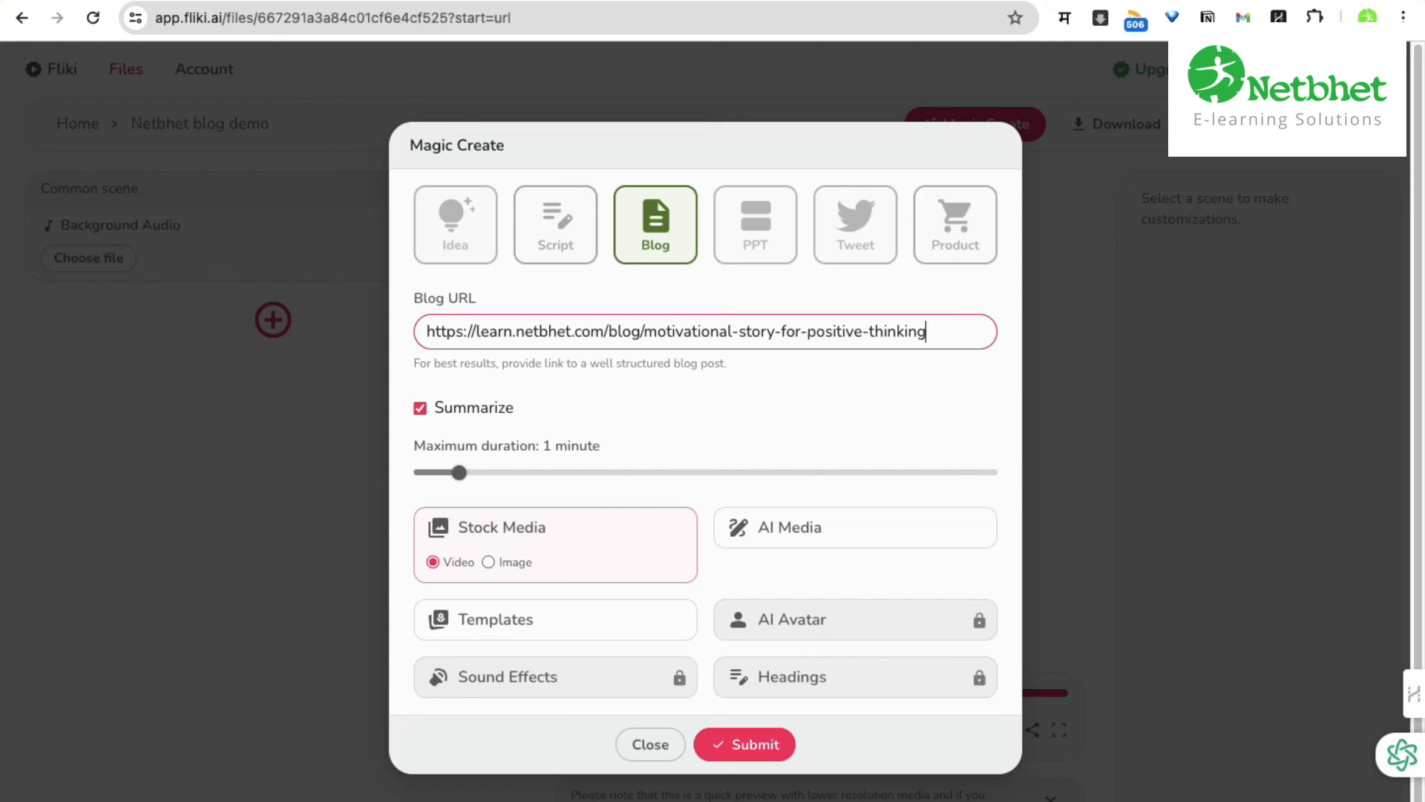
Limit the blog video's maximum duration to 30 seconds and choose AI Media with images as the visual source.
drag(459, 472, 421, 472)
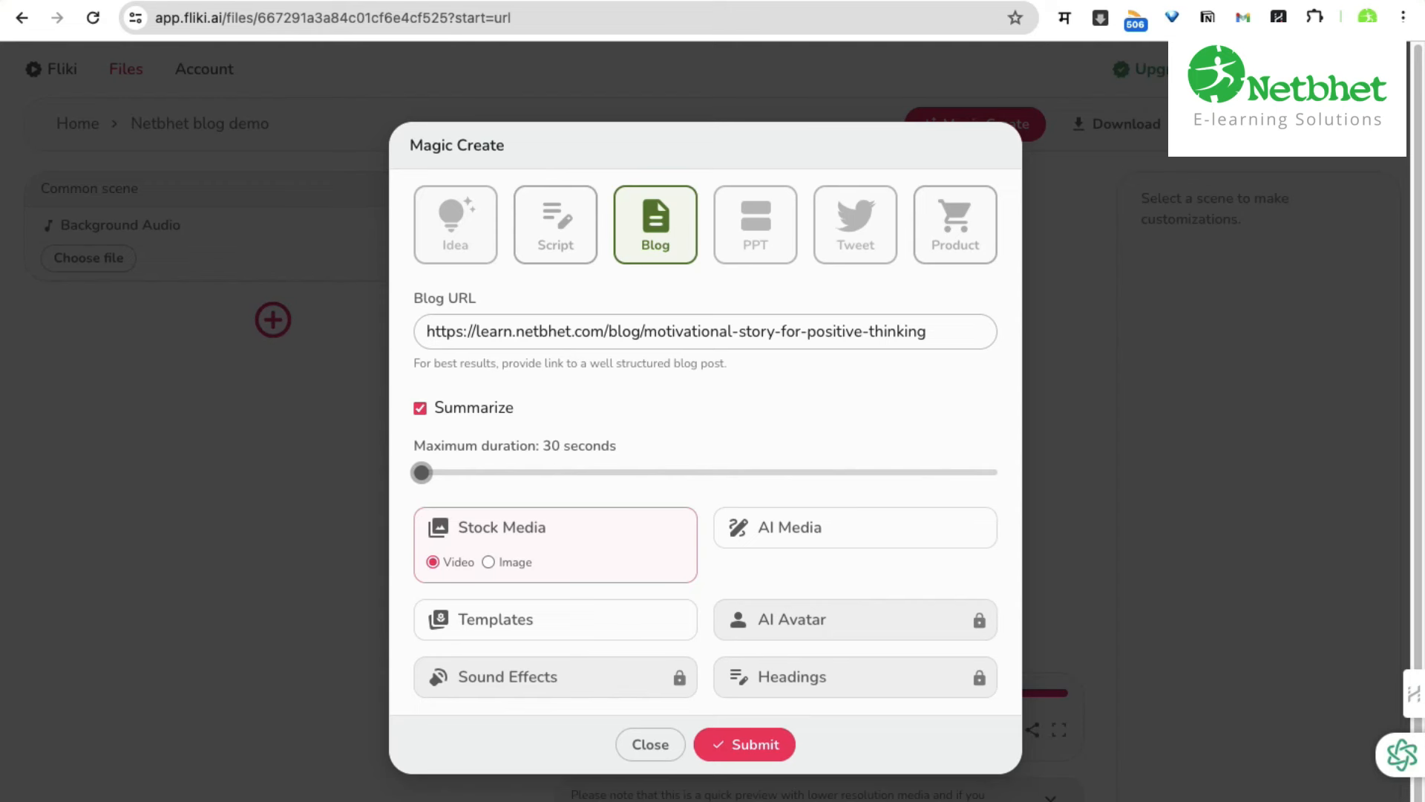
scroll(706, 443, down, 1)
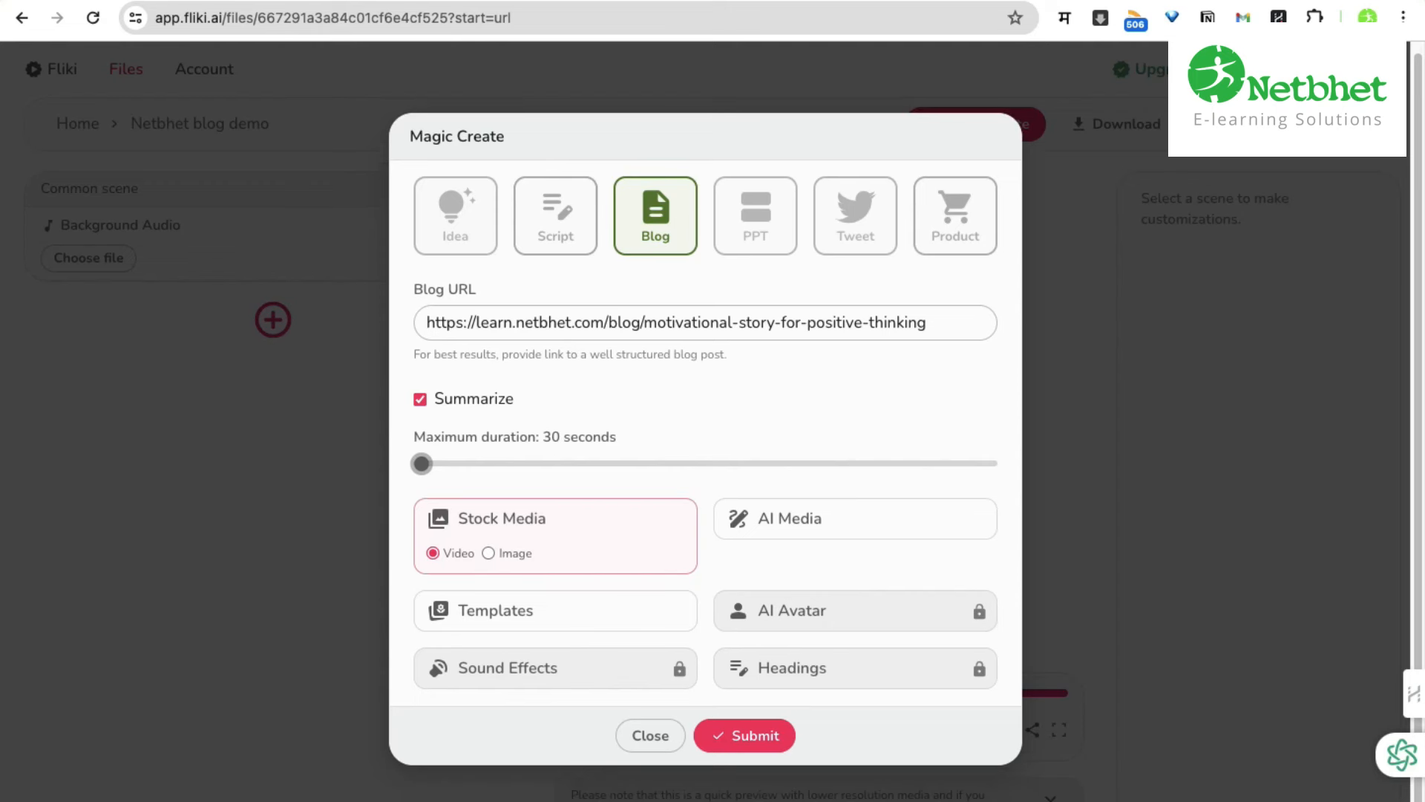
click(789, 518)
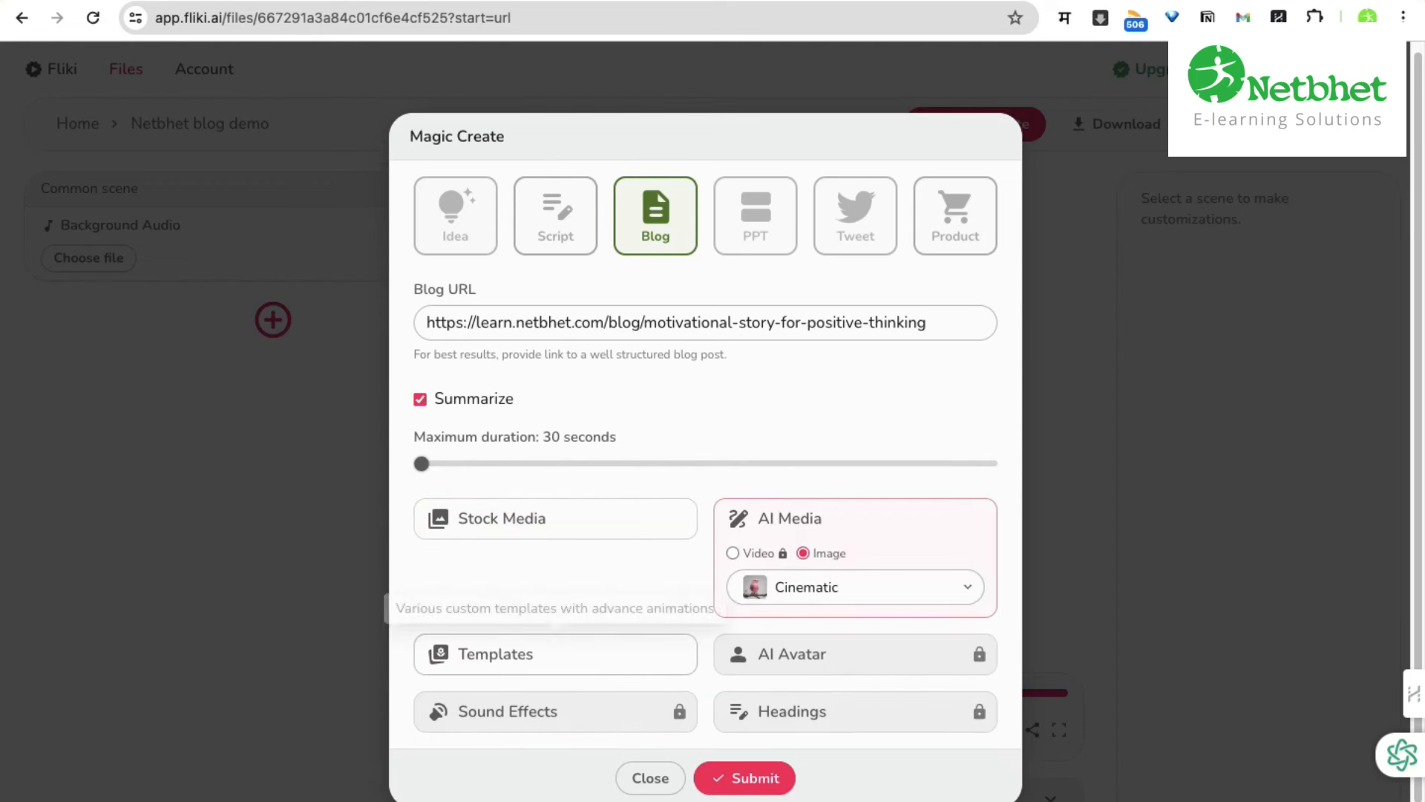
Enable Templates for the blog video and pick the Illuminate template.
click(495, 654)
click(555, 695)
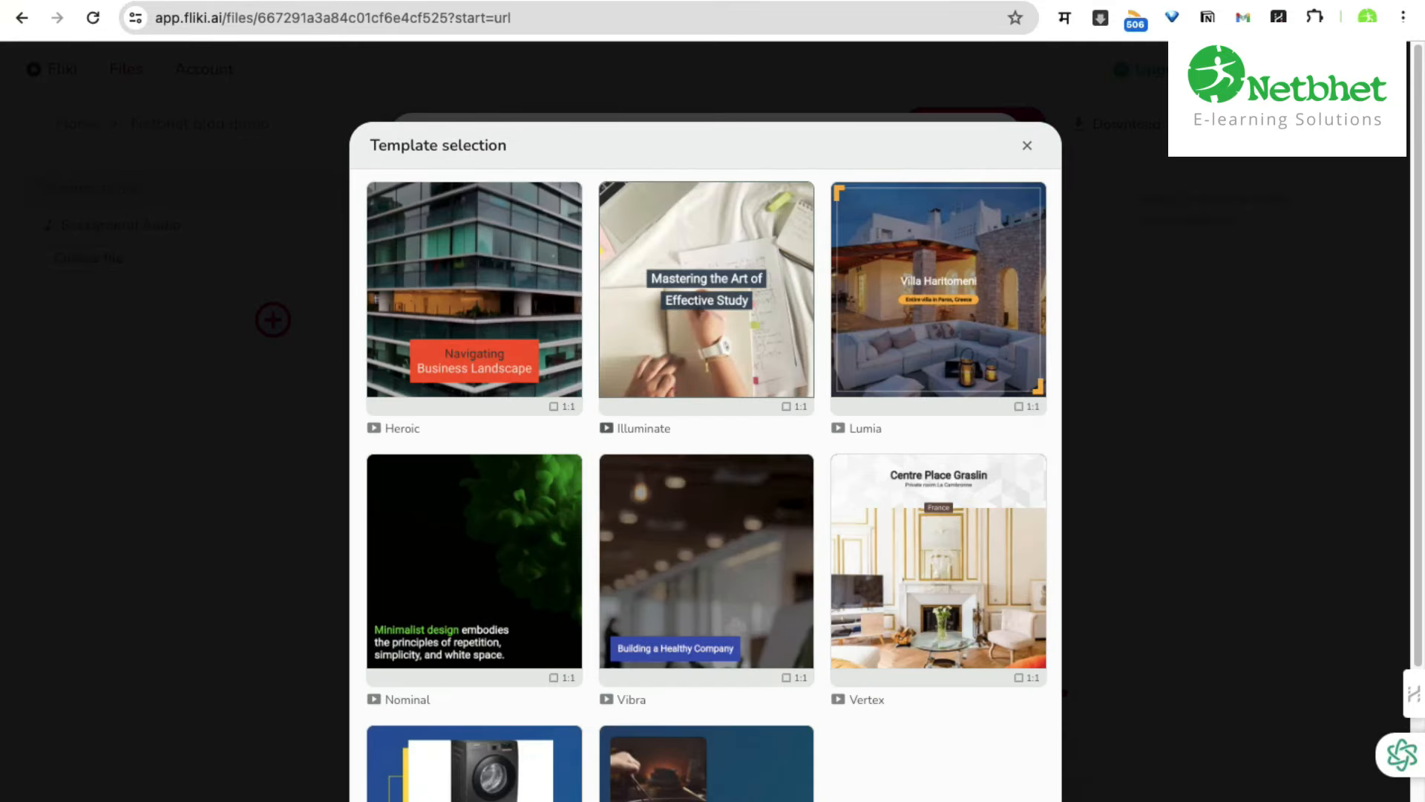
click(706, 299)
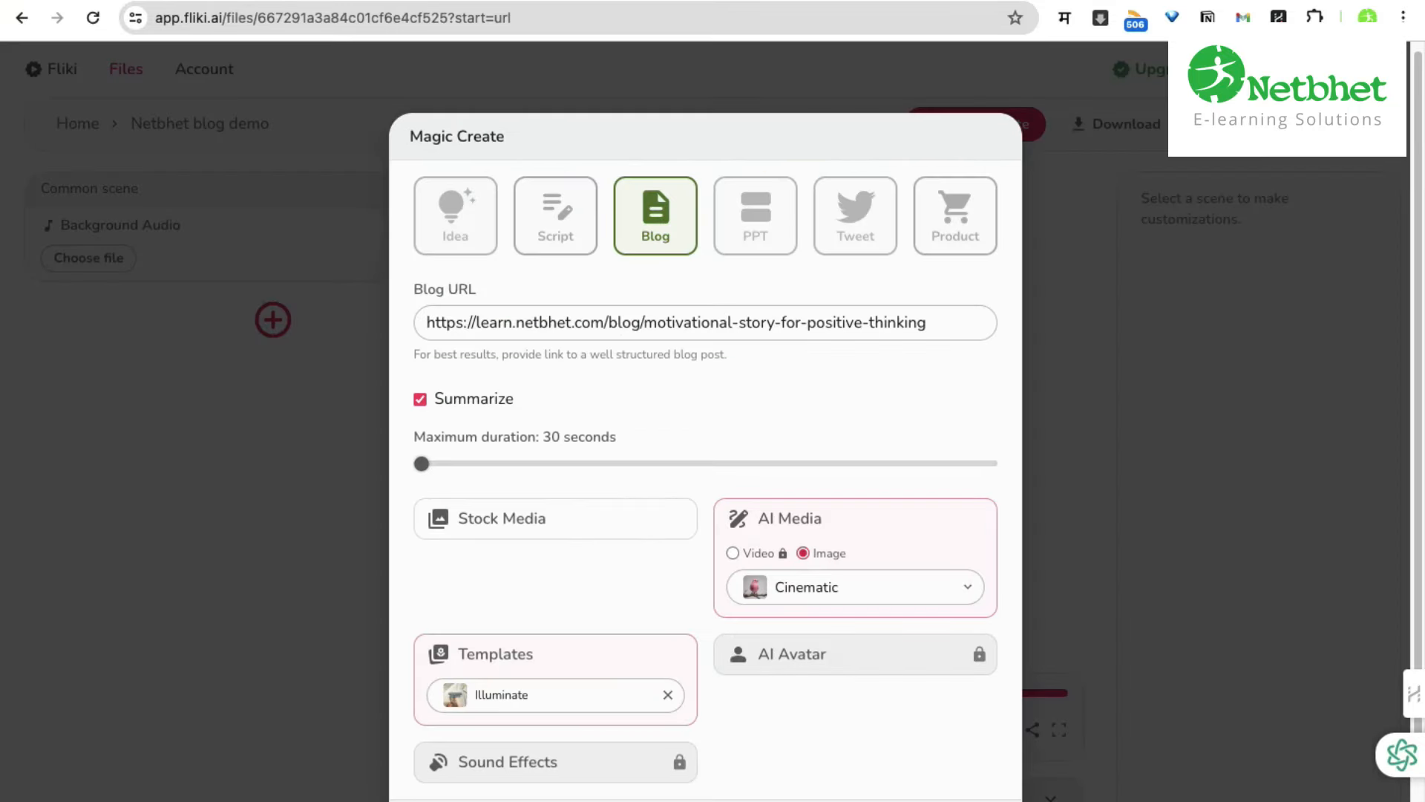
Set the AI Media image style to Pixel art and submit the blog for video generation.
scroll(705, 416, down, 2)
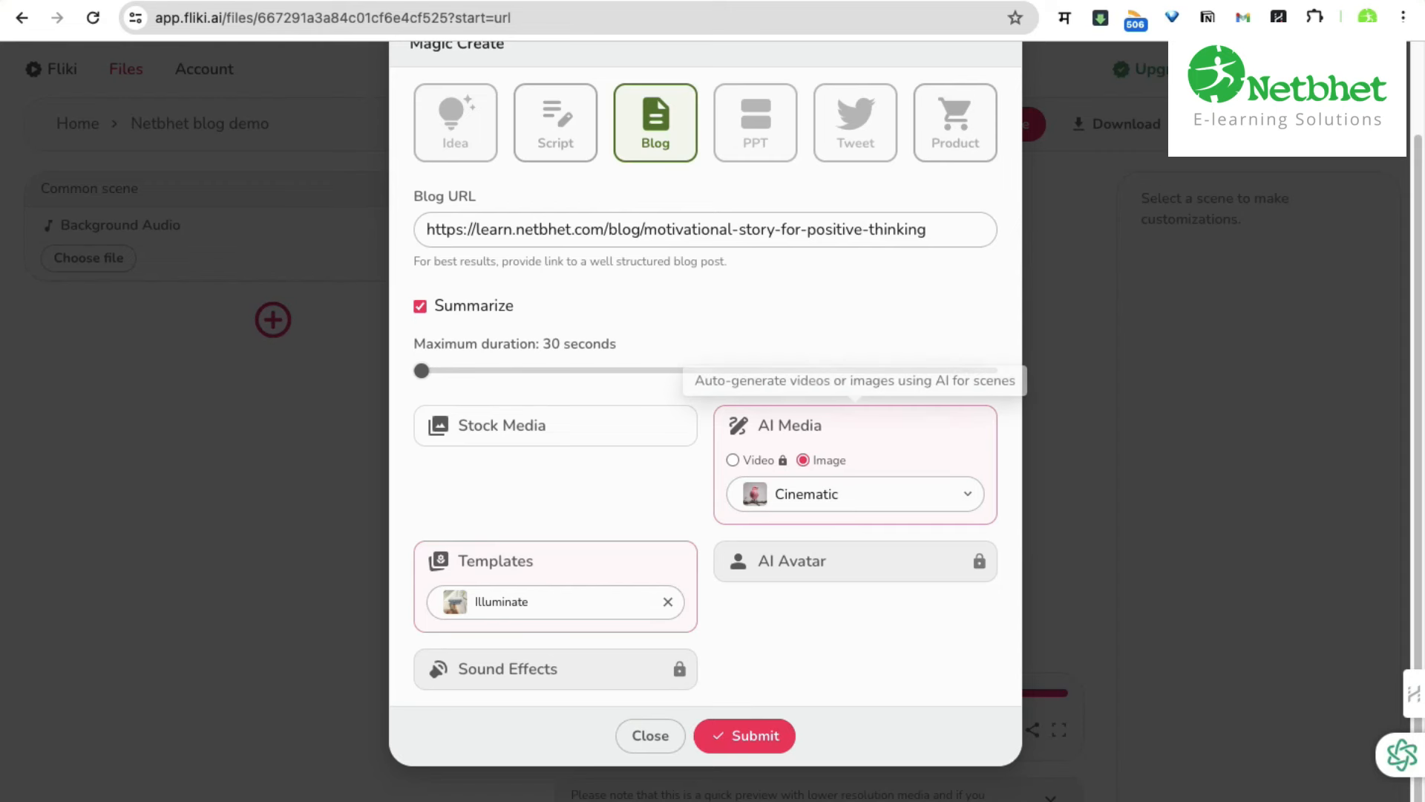
click(853, 493)
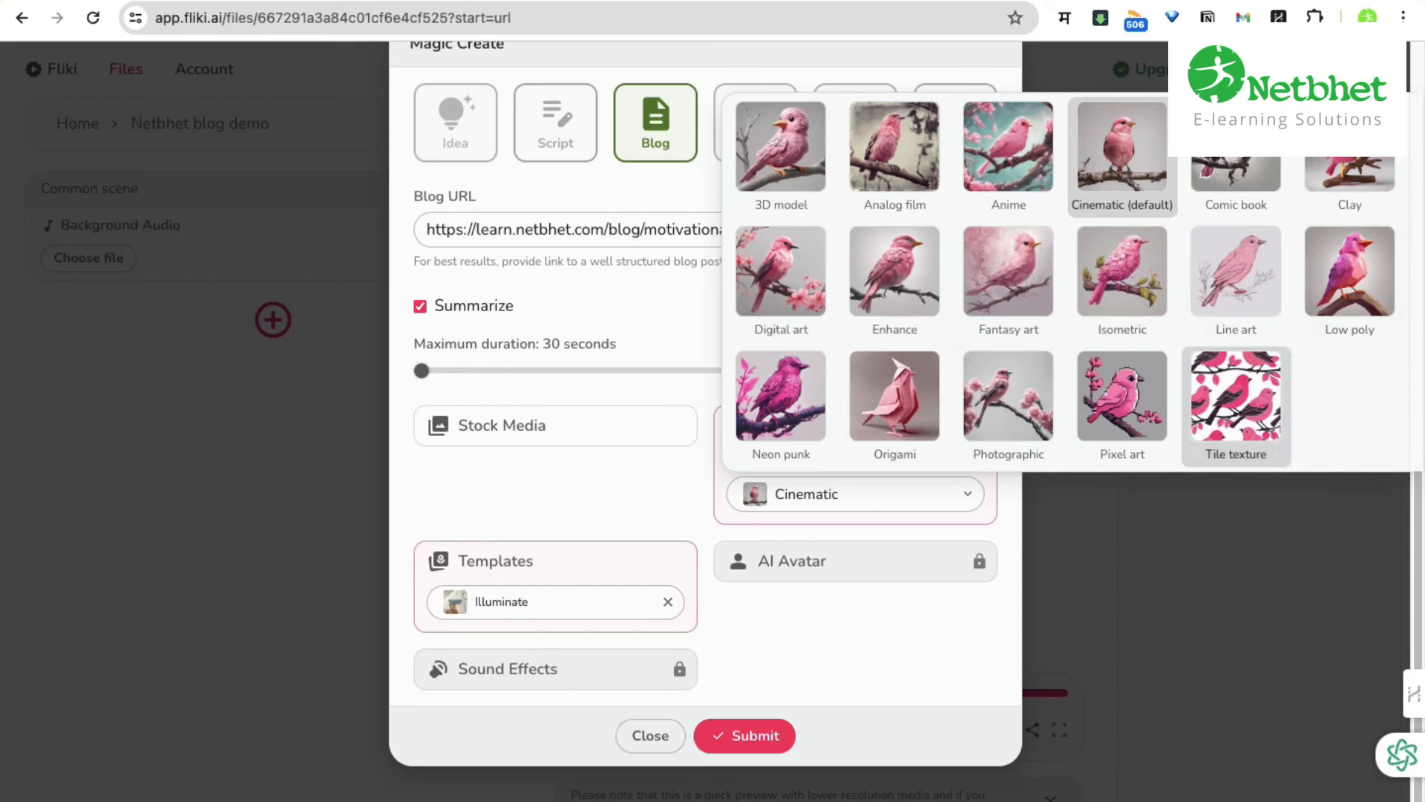
click(1122, 401)
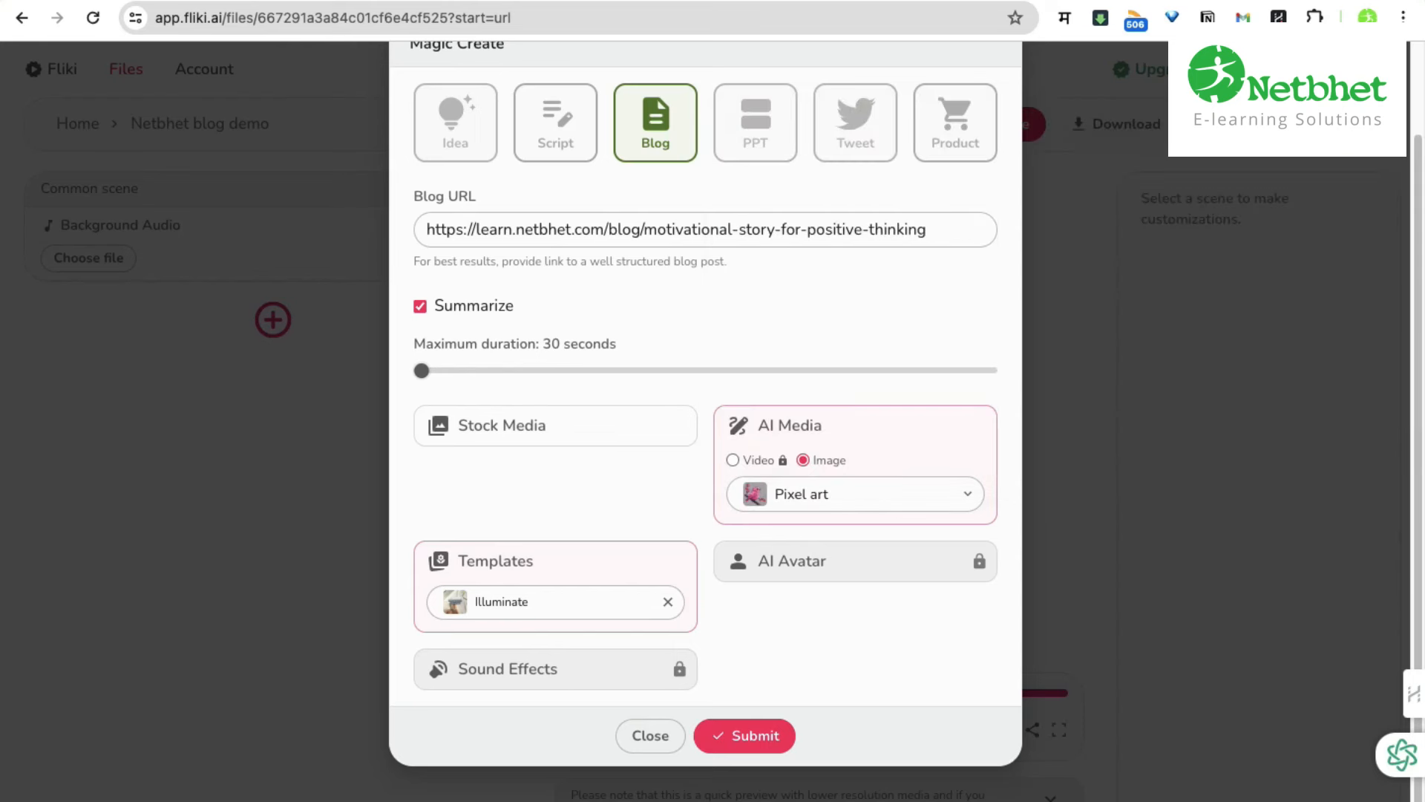
click(745, 736)
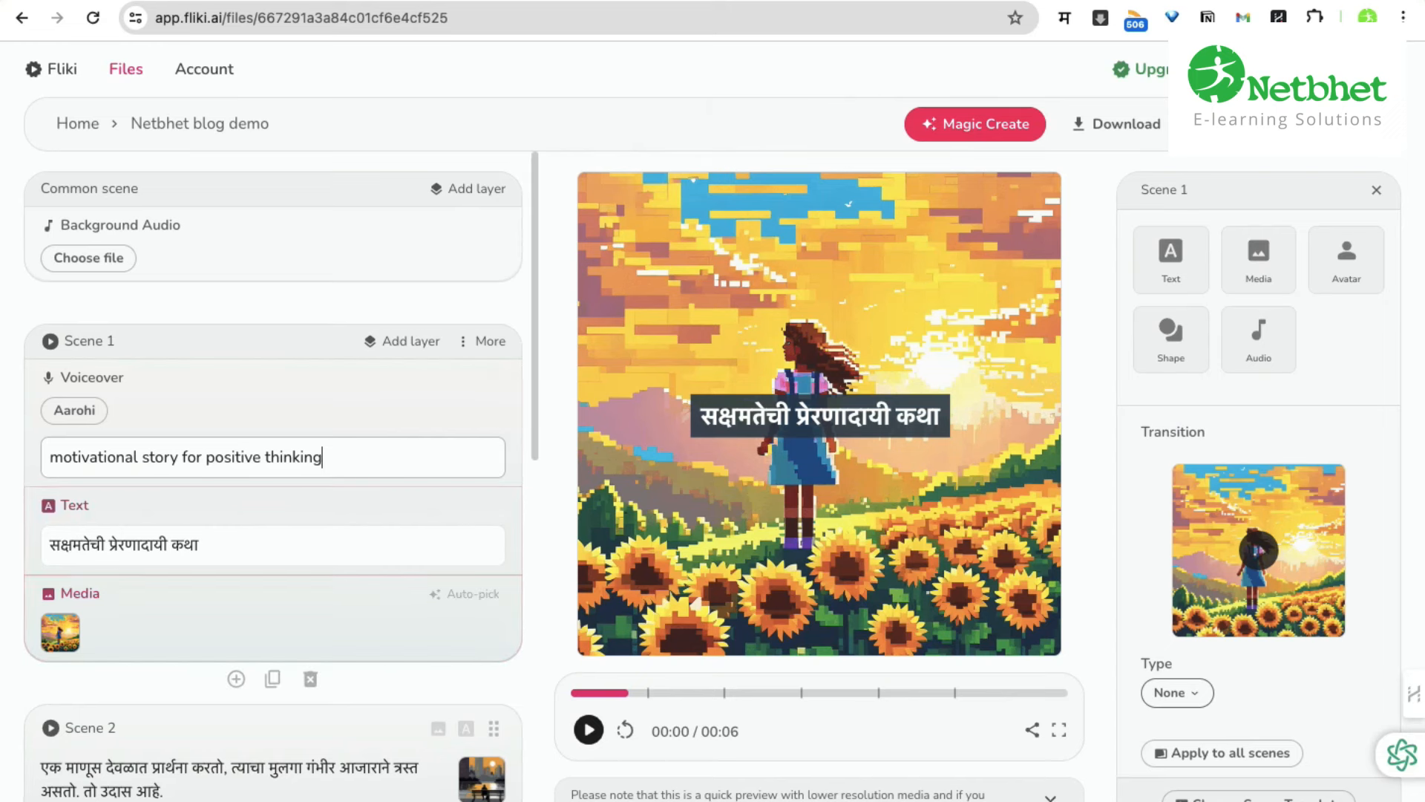
Review the generated Scenes 1 to 6, checking Scene 1's text layer and each scene's voiceover script and image.
scroll(273, 475, down, 1)
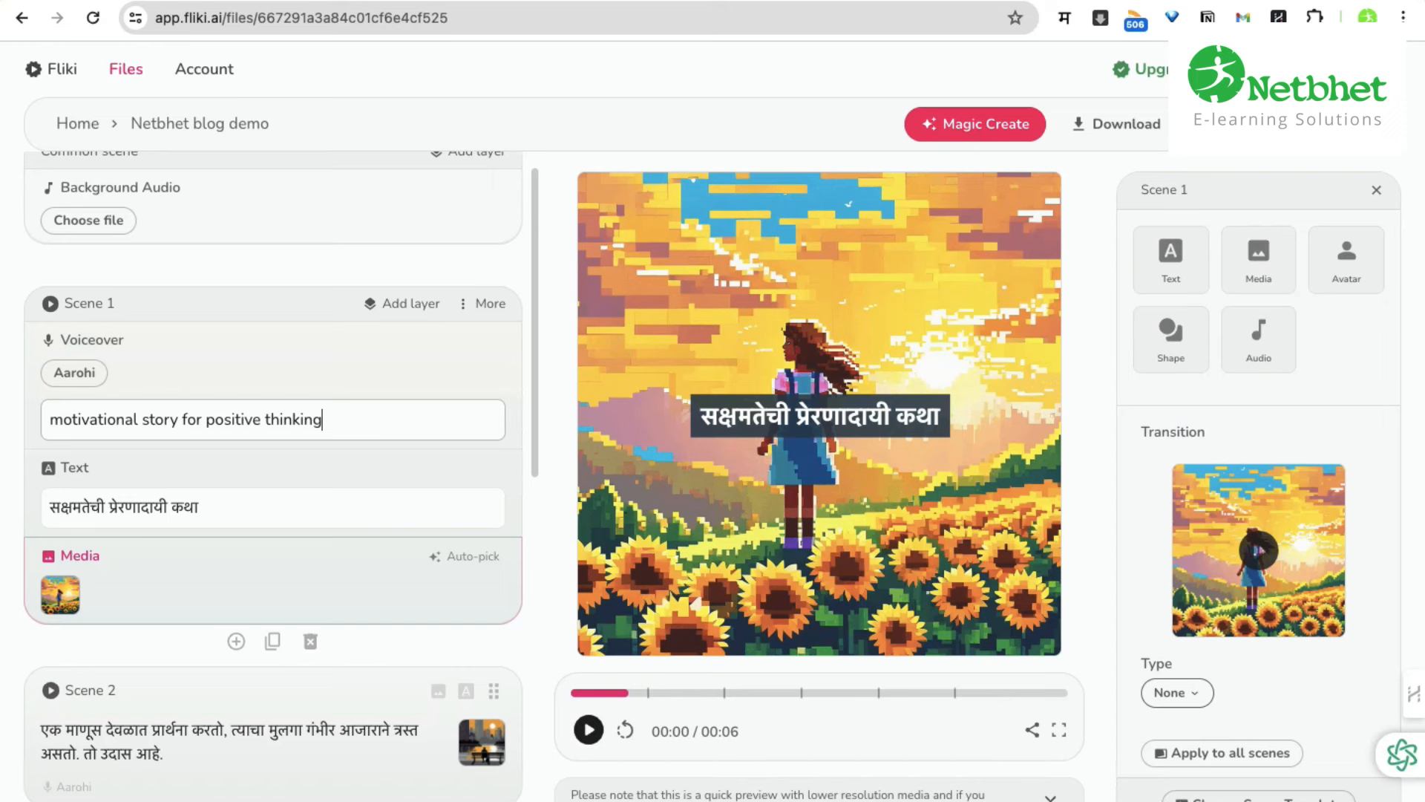
scroll(273, 475, down, 1)
click(199, 461)
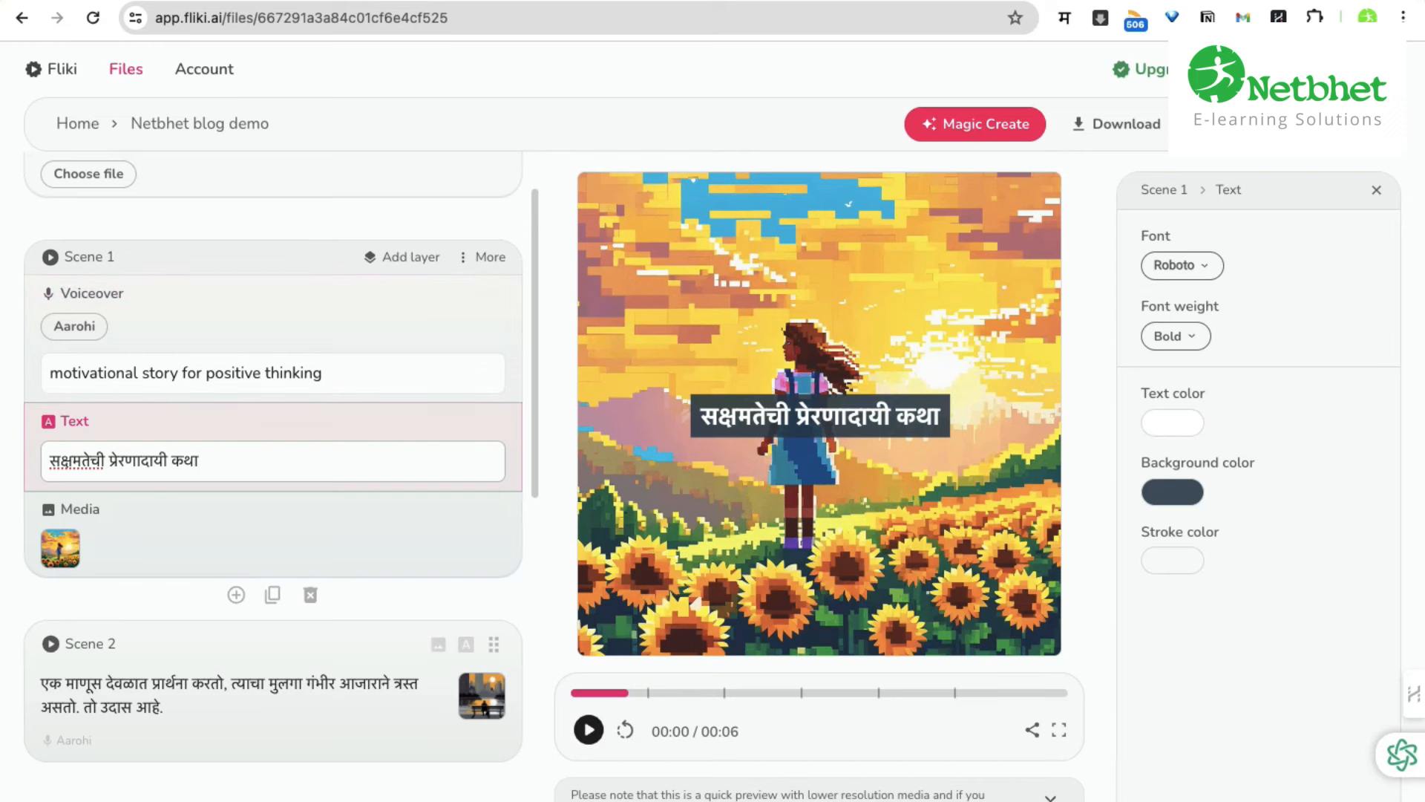
scroll(273, 535, down, 4)
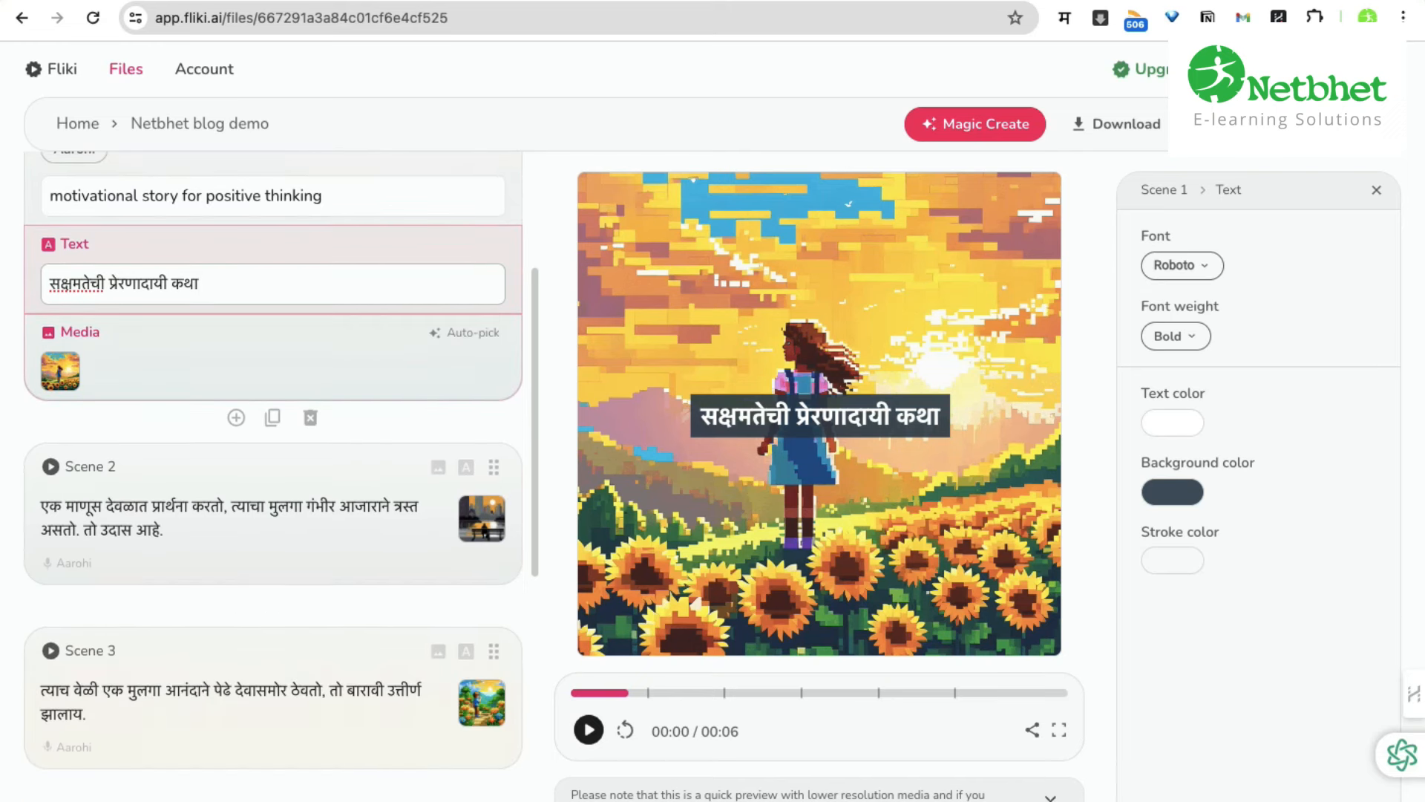
scroll(273, 371, down, 1)
scroll(274, 371, down, 1)
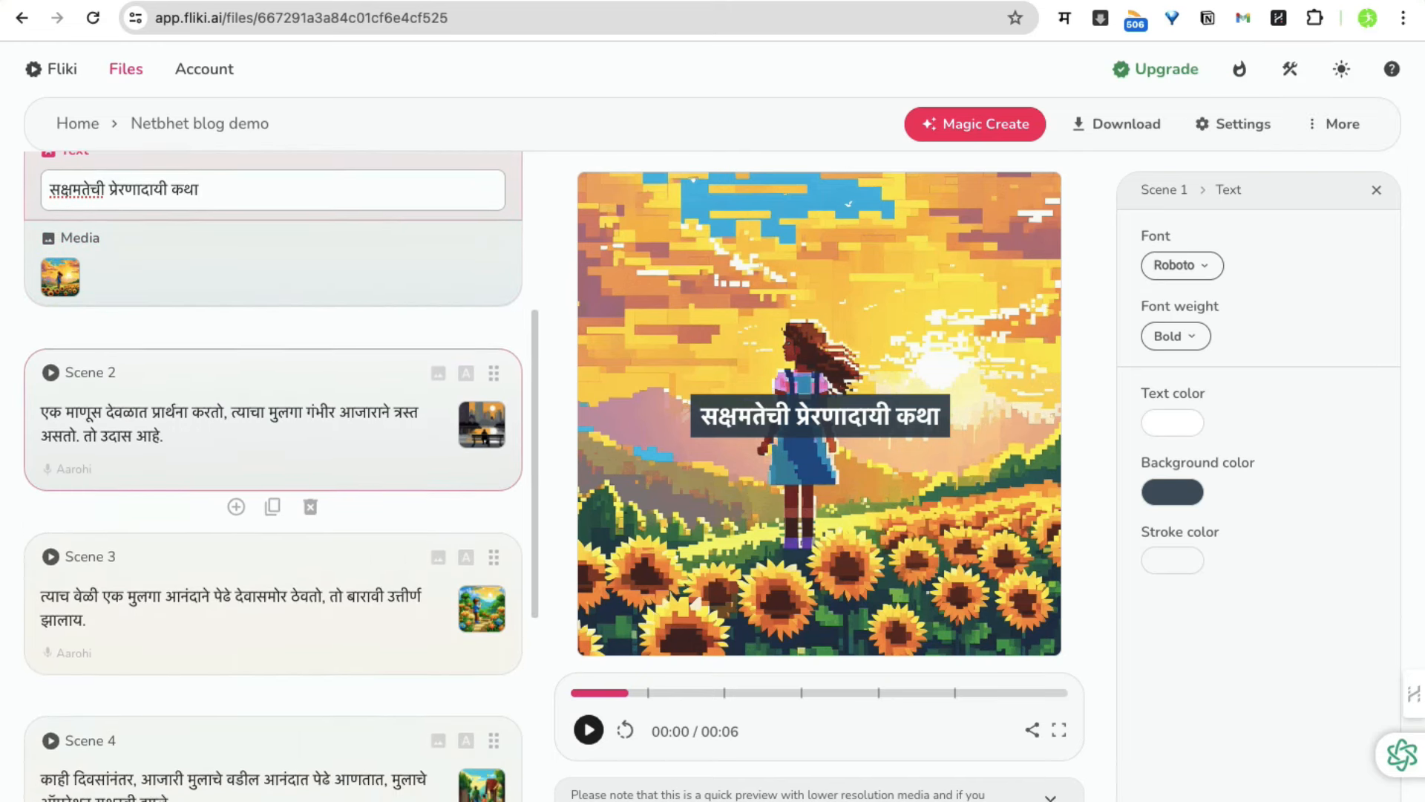
scroll(273, 416, down, 2)
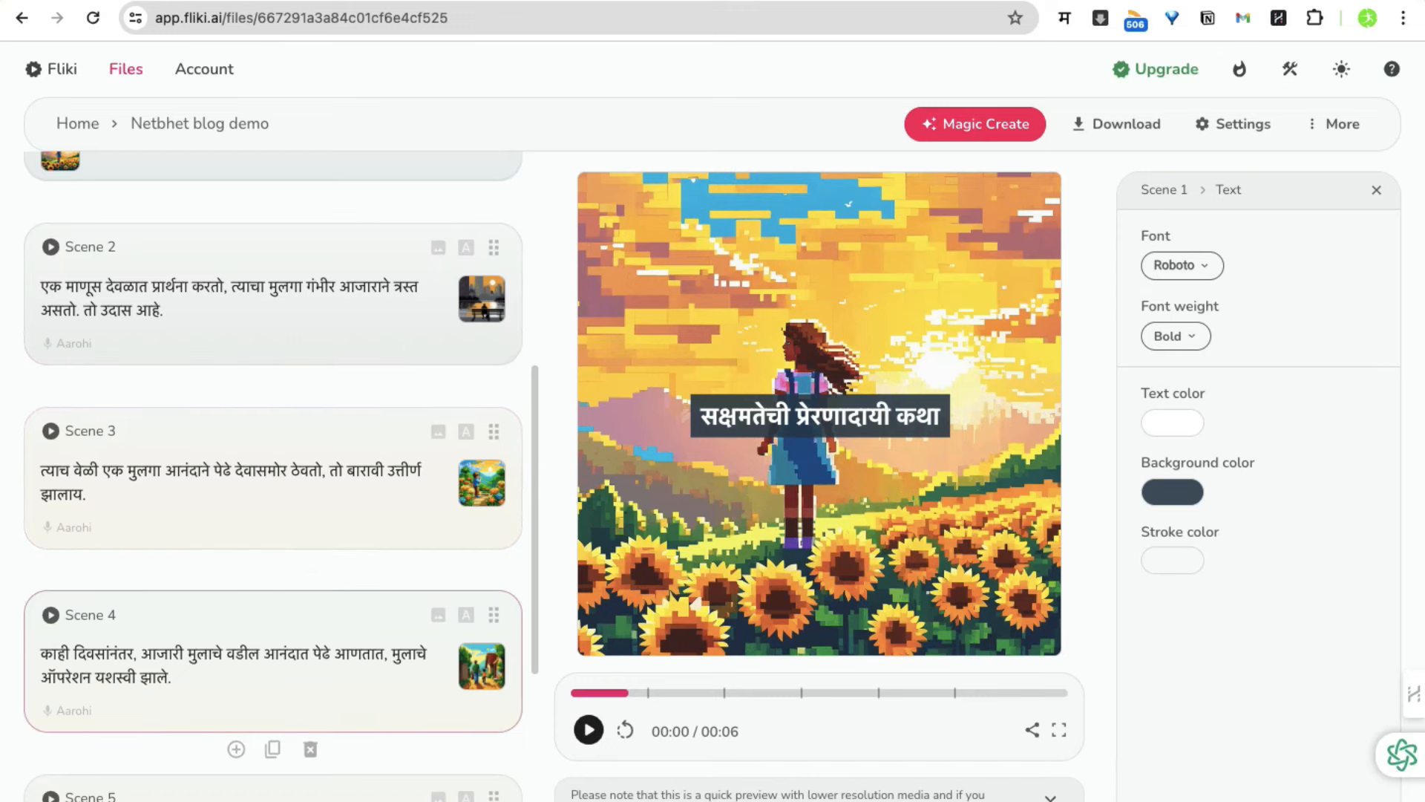
scroll(273, 520, down, 6)
scroll(273, 520, up, 3)
scroll(273, 520, down, 3)
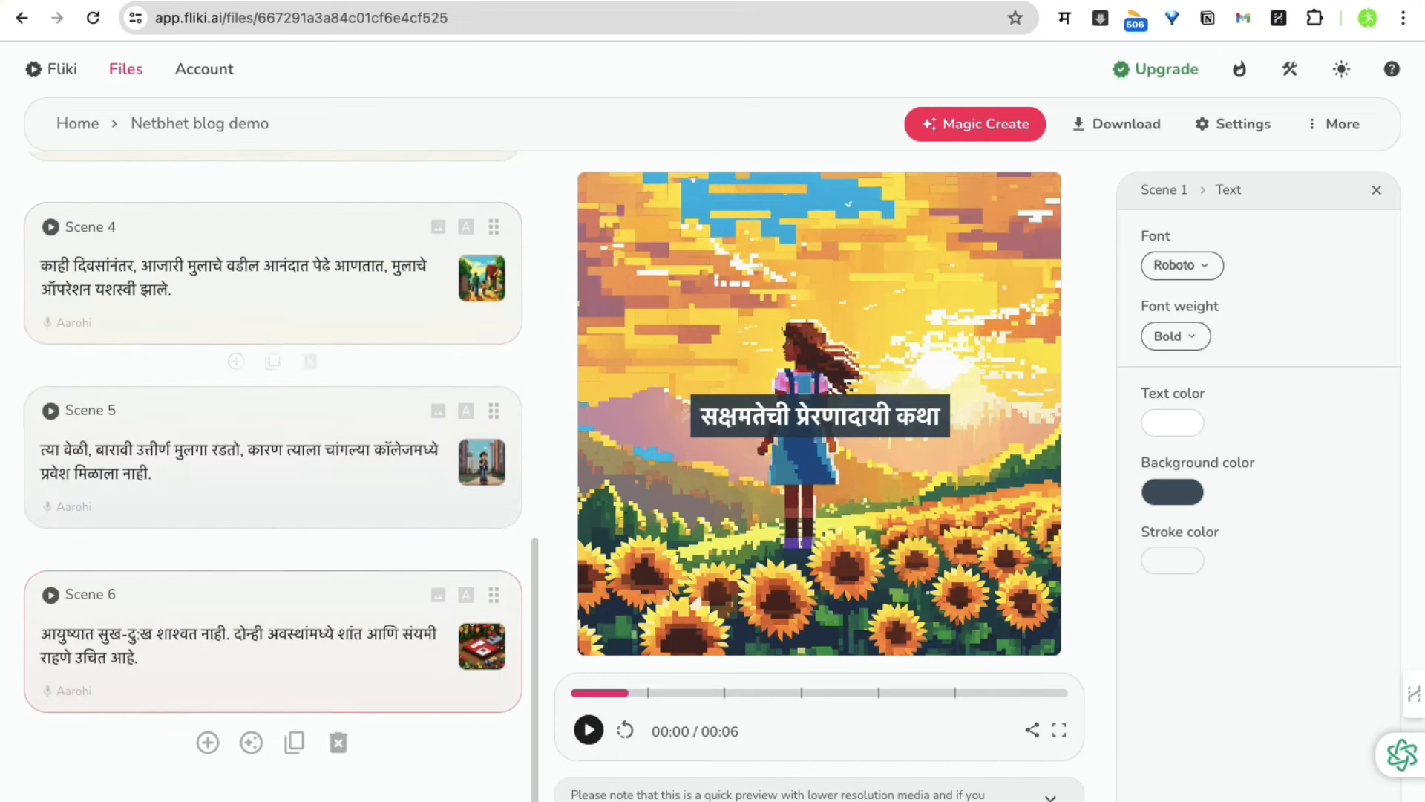
scroll(273, 631, up, 12)
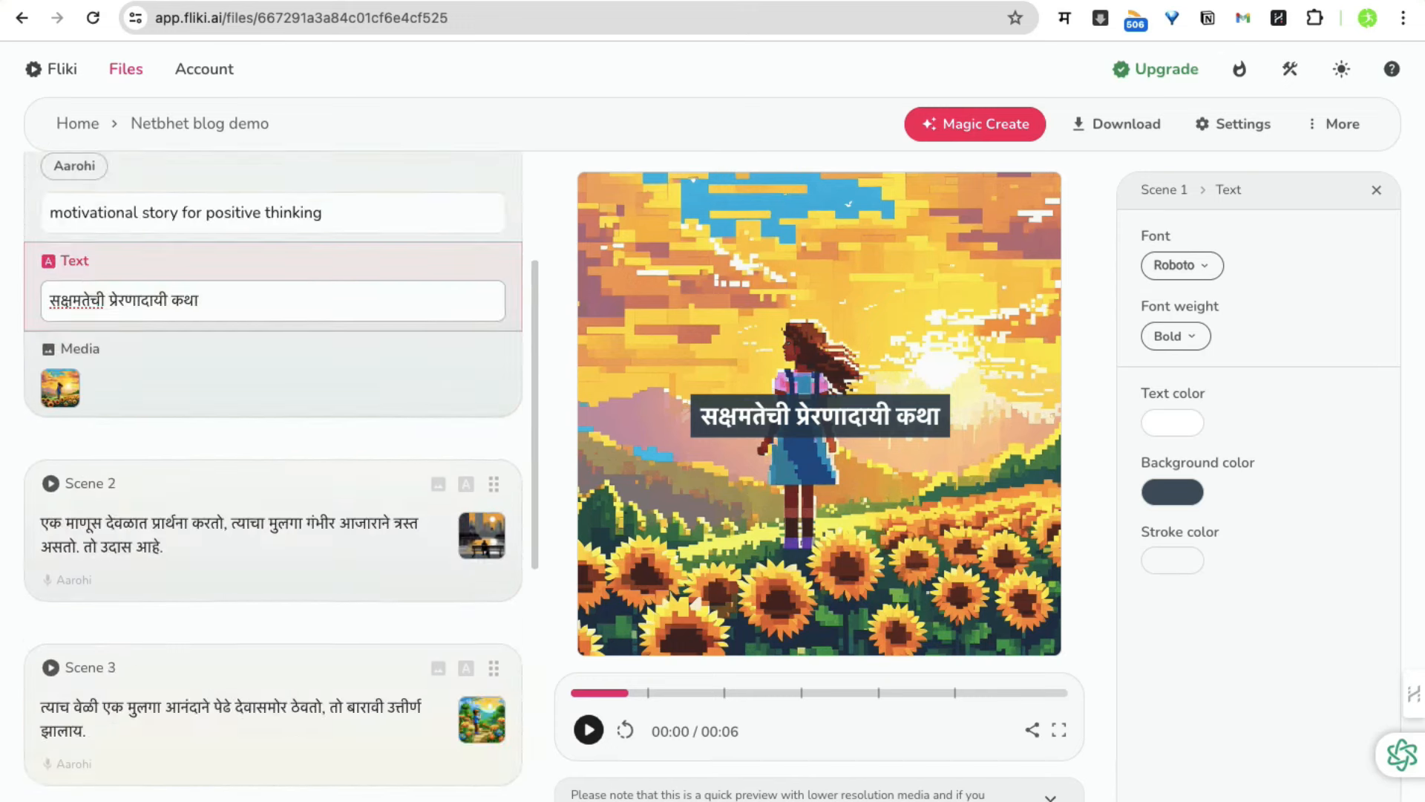
Play the video preview, pause it at about 16 seconds, and view the scene list down to Scene 6.
click(588, 730)
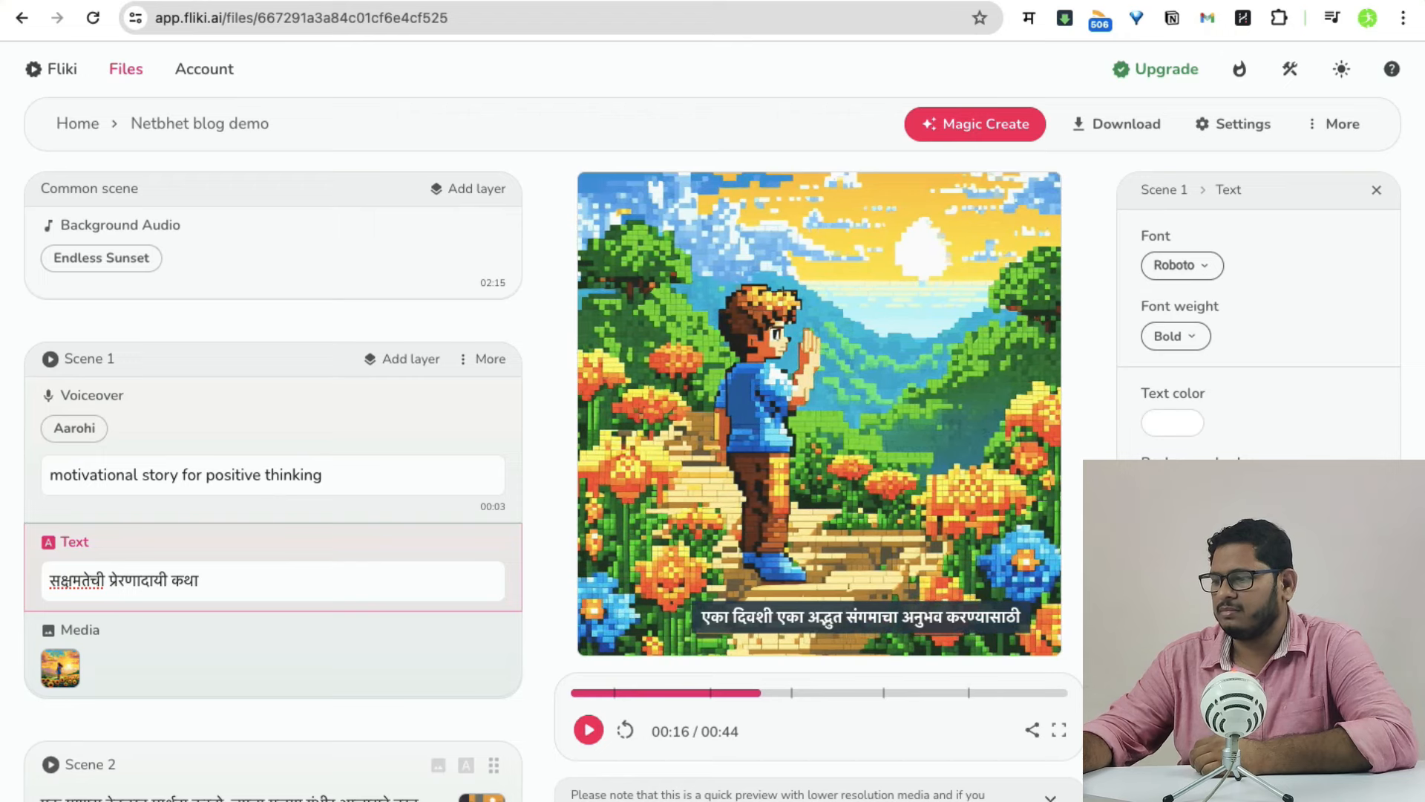
click(589, 730)
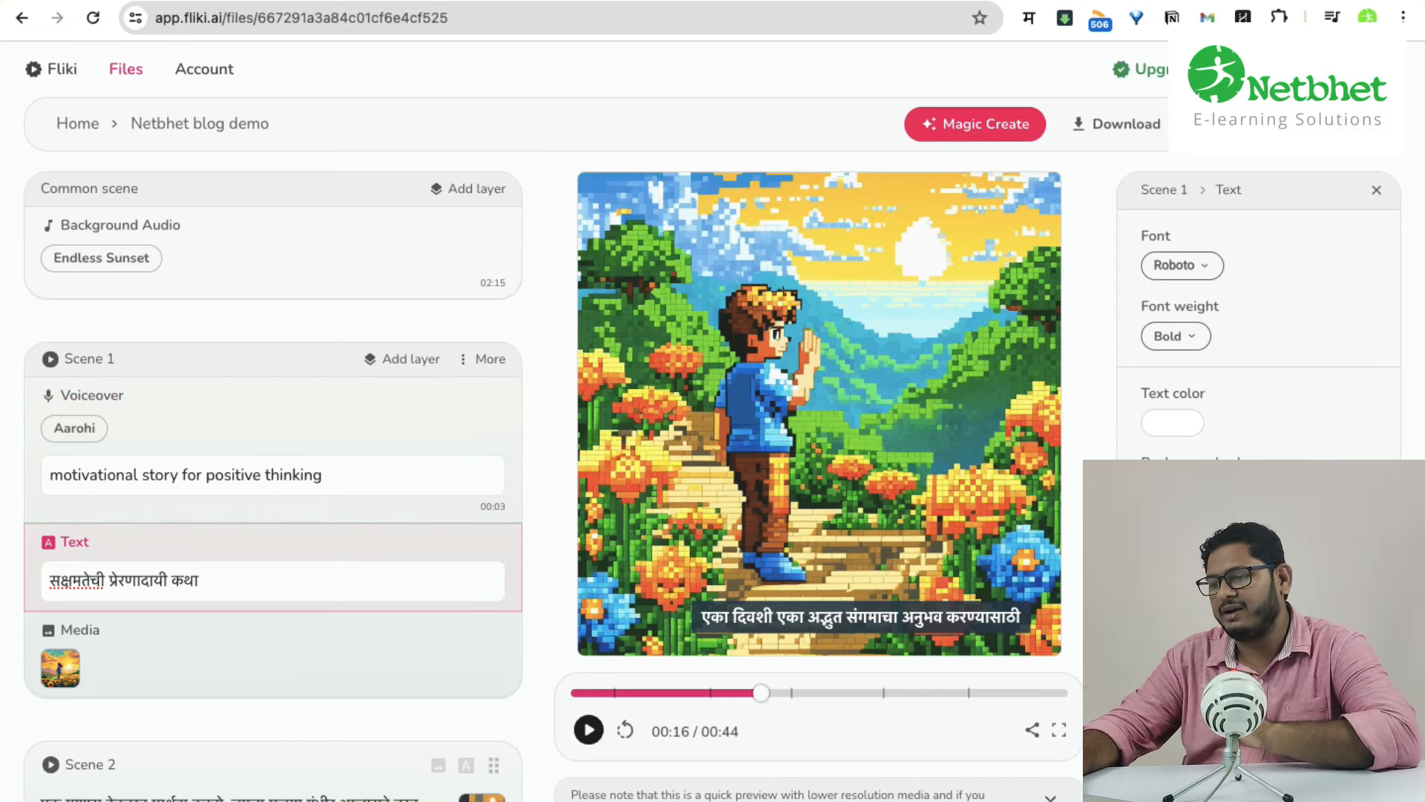
scroll(272, 475, down, 10)
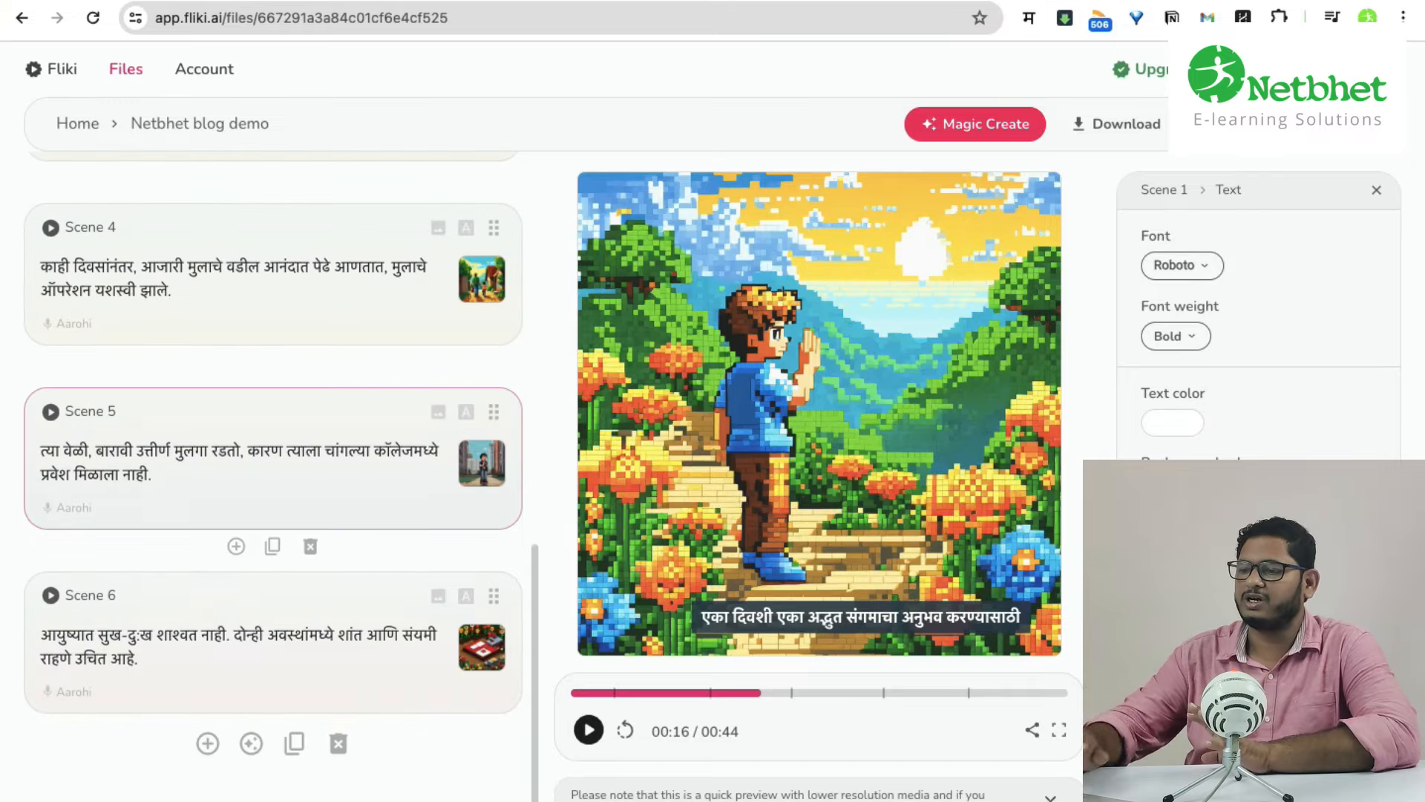